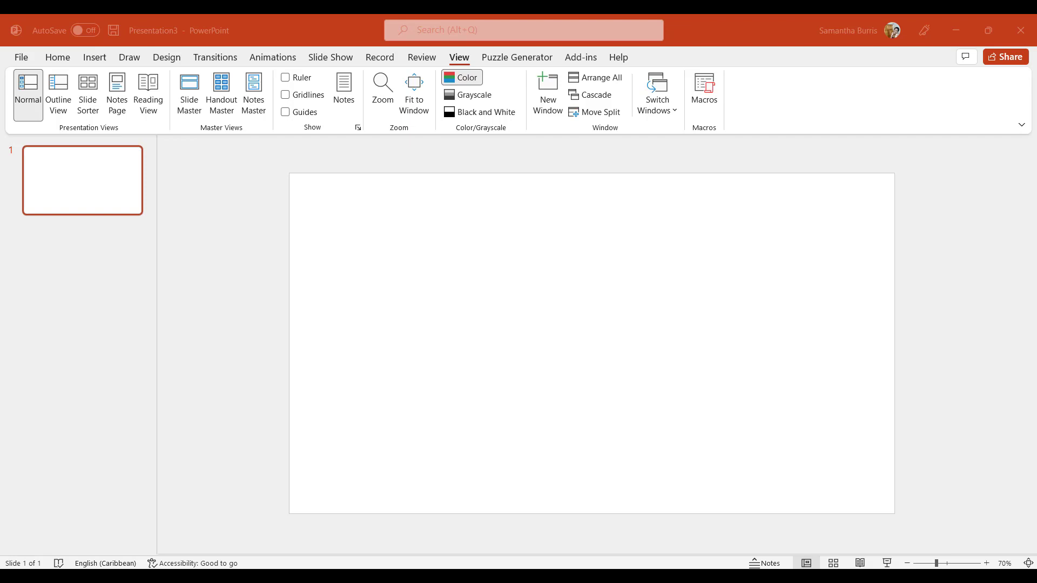
- Set a custom 7.25 × 9 inch portrait slide size and accept the content scaling prompt
left_click(852, 422)
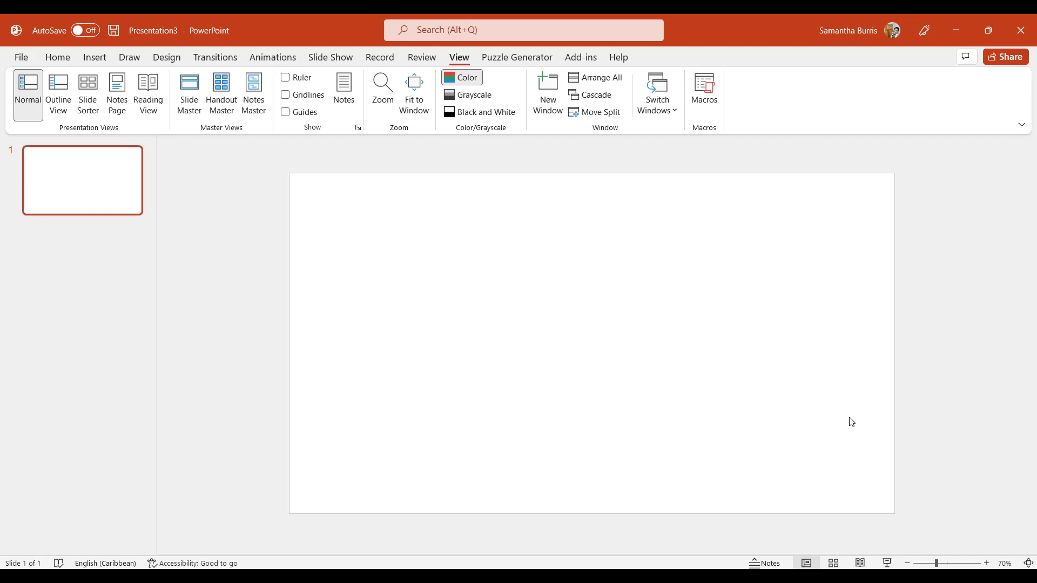
left_click(167, 60)
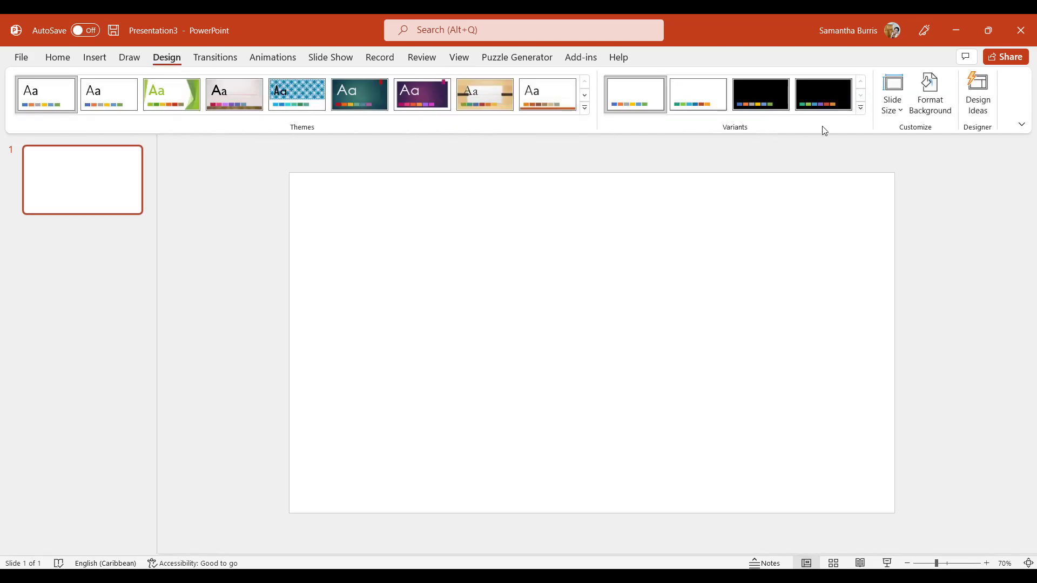
left_click(892, 109)
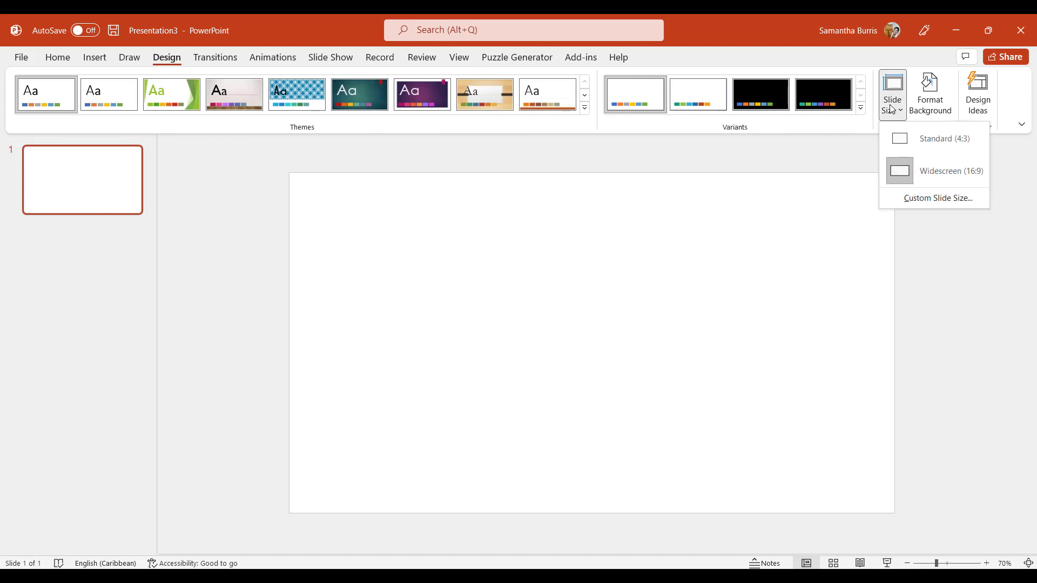
left_click(920, 201)
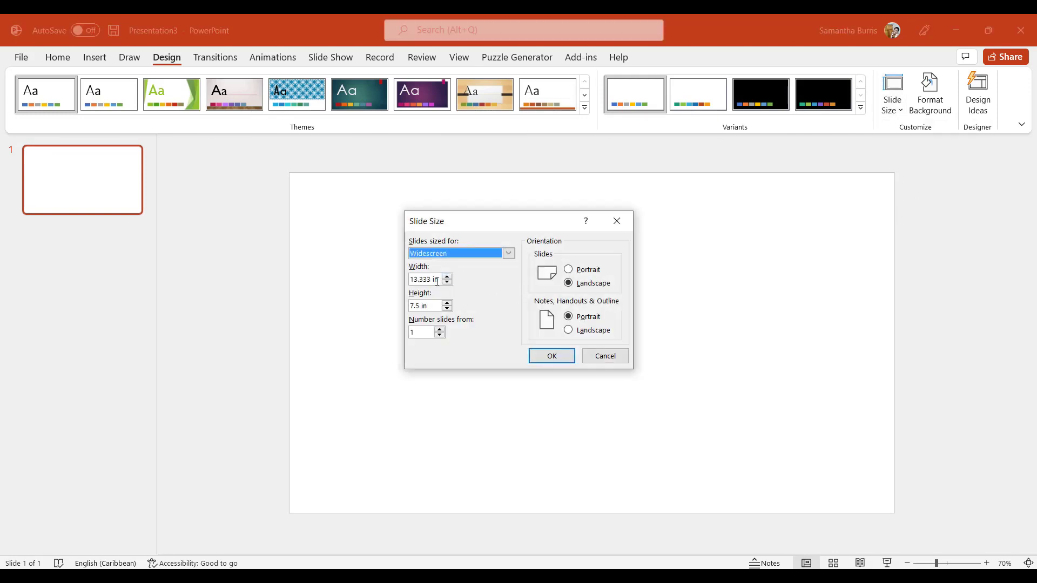
left_click(438, 280)
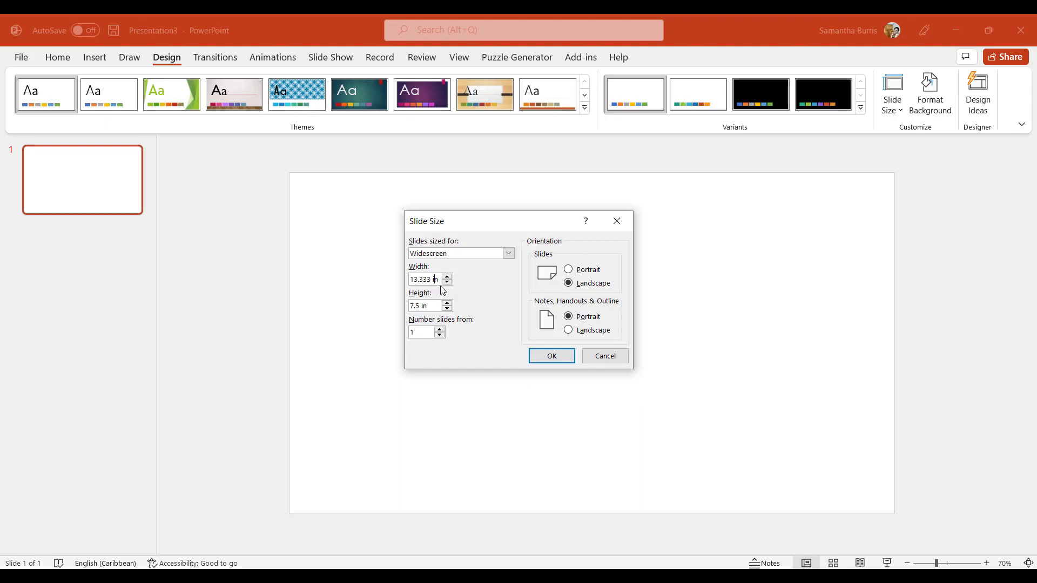
key("ctrl+a")
type("7.25")
key("Tab")
type("9")
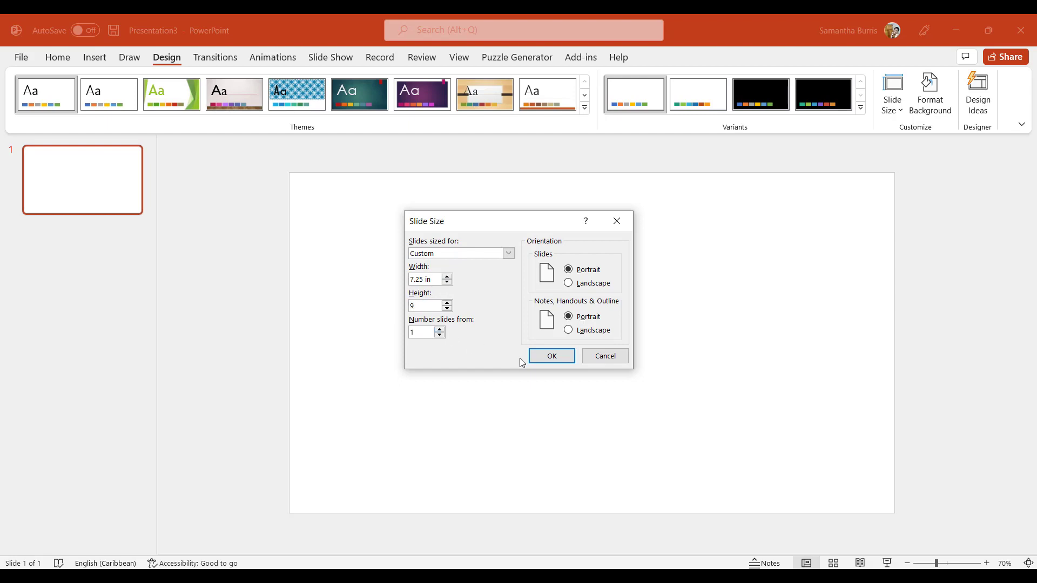
left_click(548, 357)
key("Return")
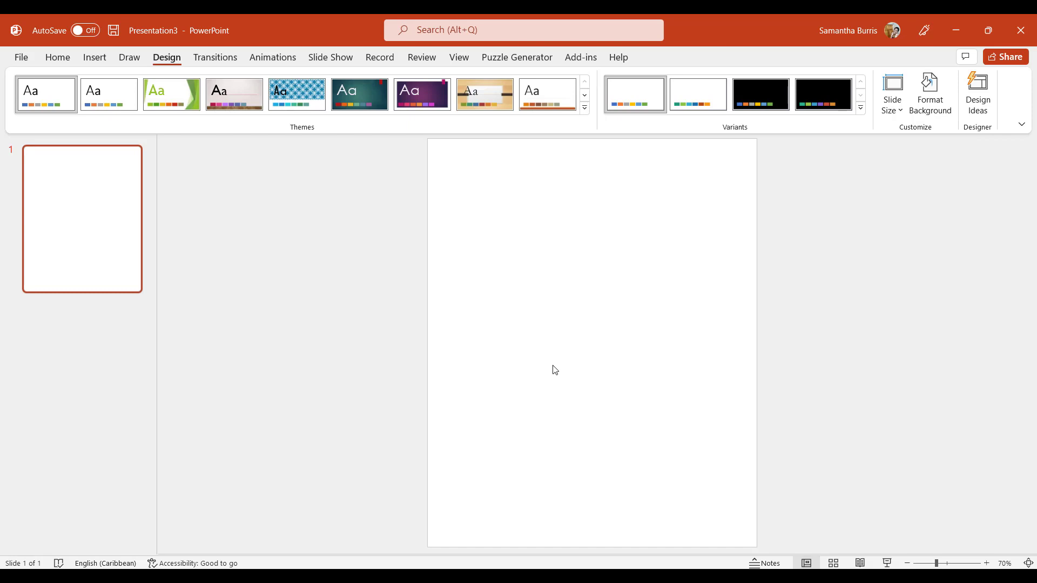
- Turn on the Ruler, Gridlines and Guides display options
left_click(456, 59)
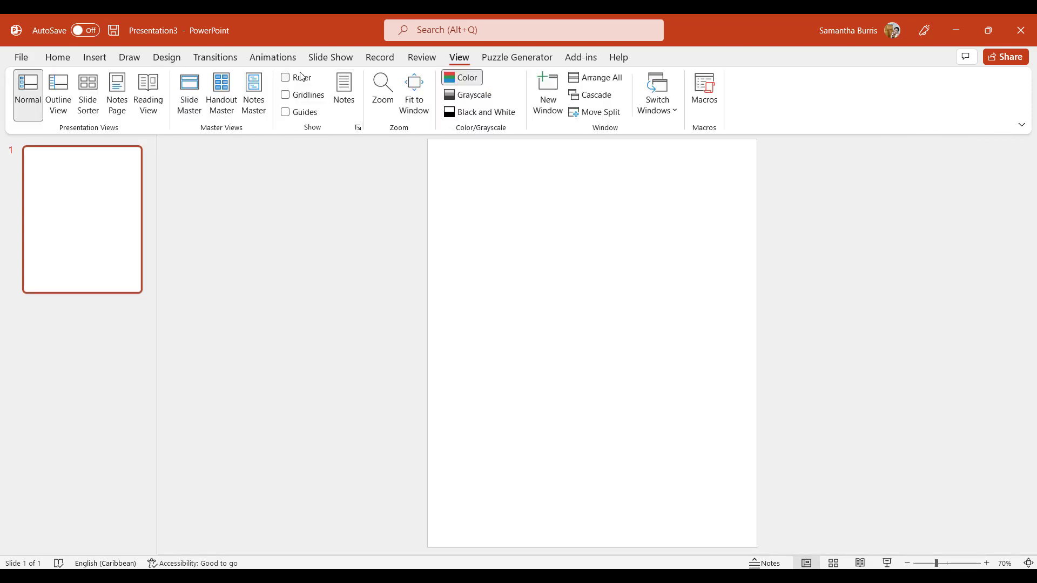
left_click(303, 77)
left_click(289, 95)
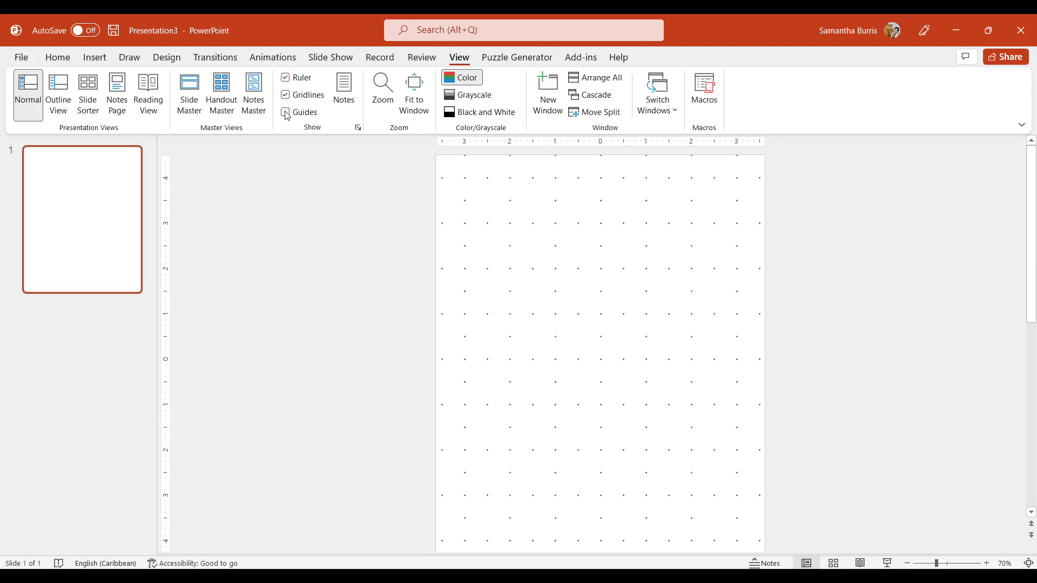
left_click(286, 113)
- Confirm 0.5" grid spacing in Grid and Guides settings, then zoom in on the slide
left_click(358, 128)
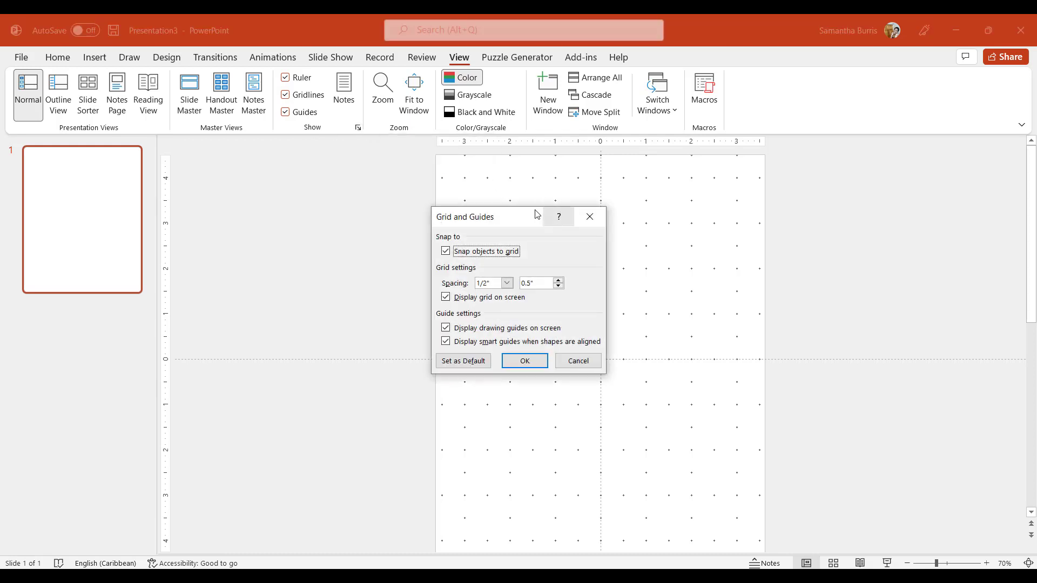
left_click_drag(529, 216, 352, 168)
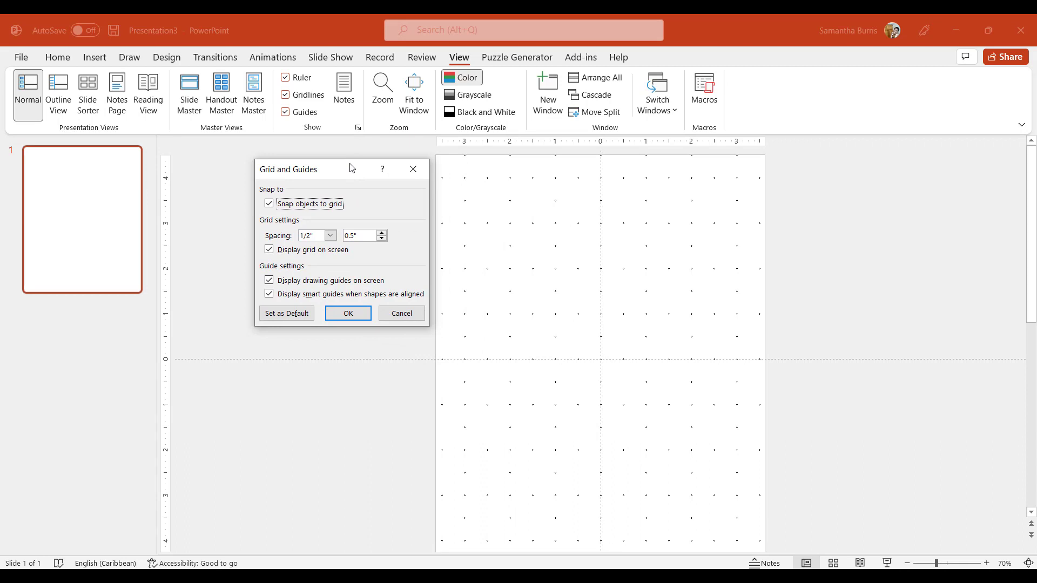
left_click_drag(352, 168, 351, 169)
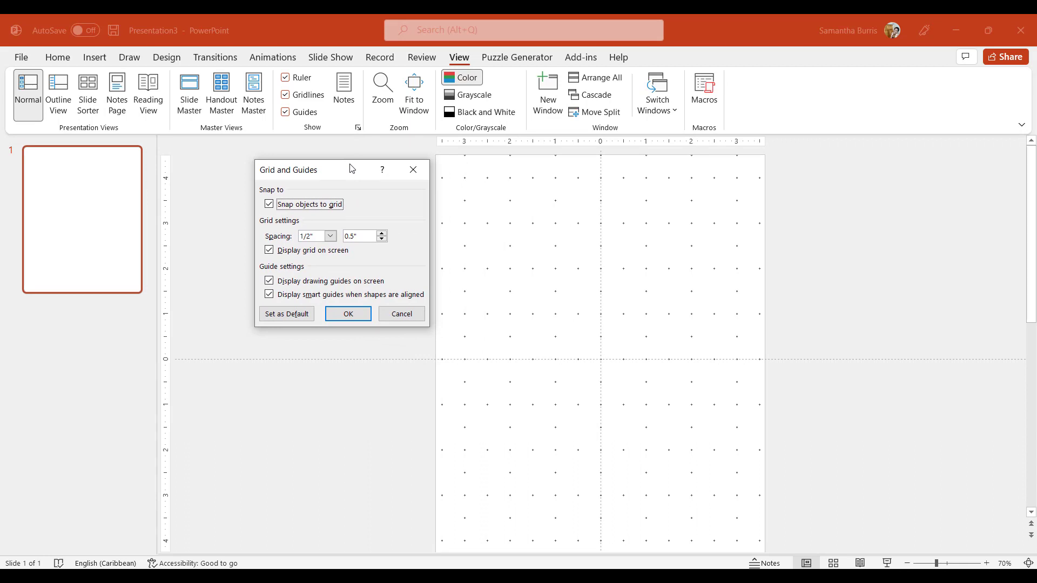
left_click(355, 240)
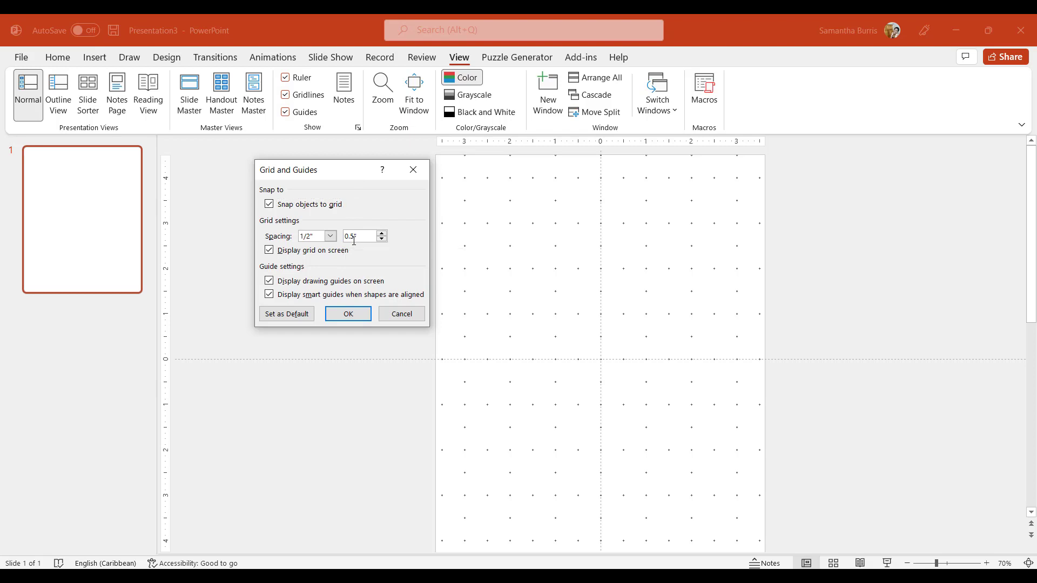
left_click(355, 314)
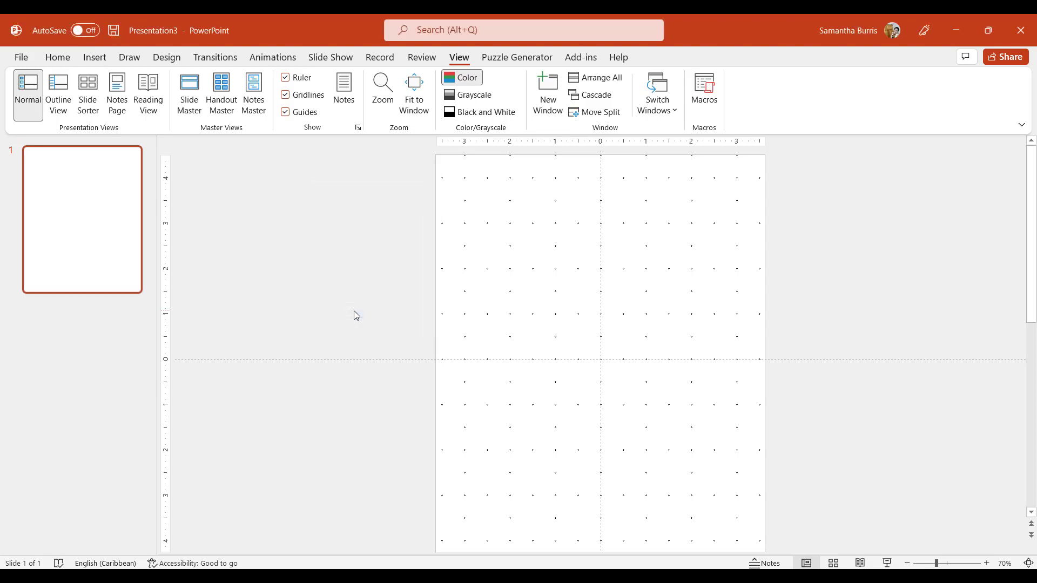
left_click(987, 564)
left_click(986, 563)
left_click(986, 564)
left_click(986, 563)
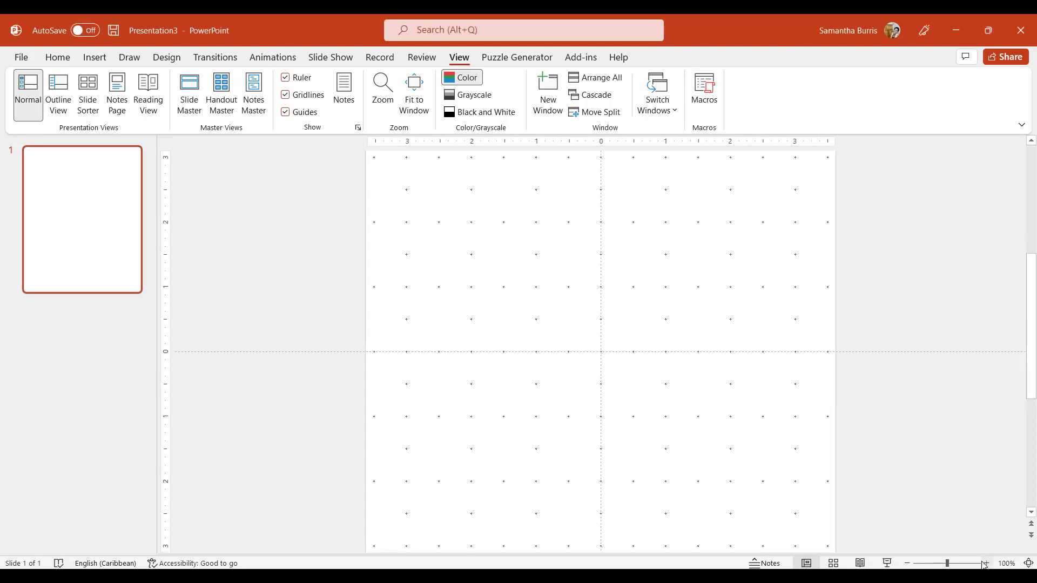
left_click(987, 563)
left_click(986, 564)
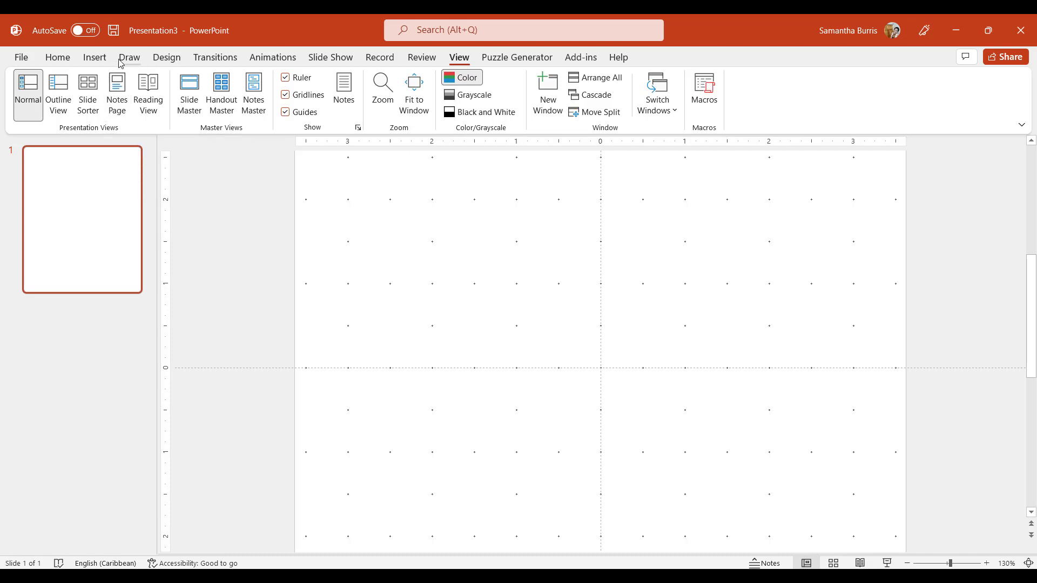
- Draw a rectangle from the slide's upper left, then zoom out to see the whole slide
left_click(102, 58)
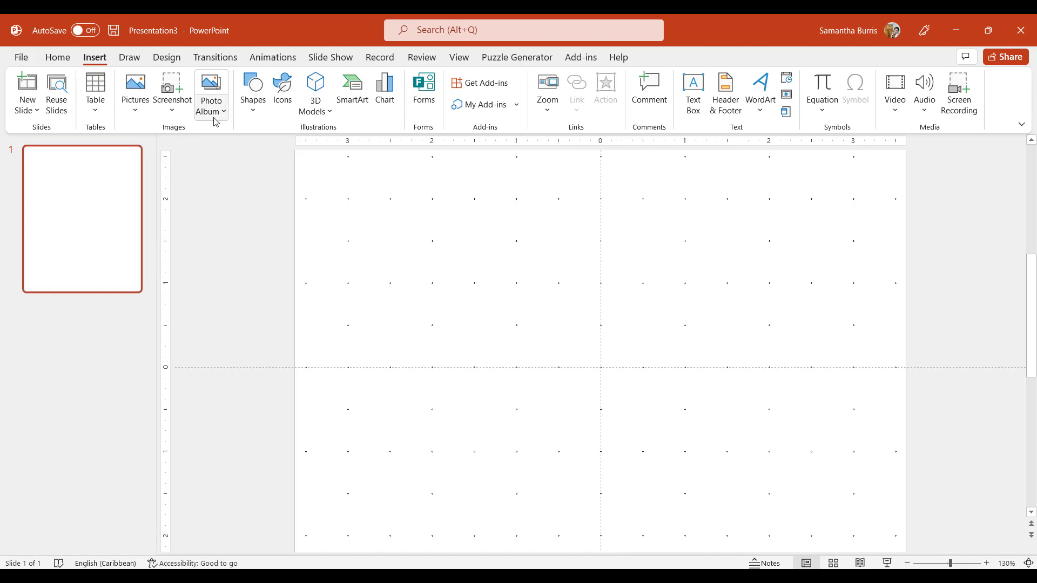
left_click(250, 112)
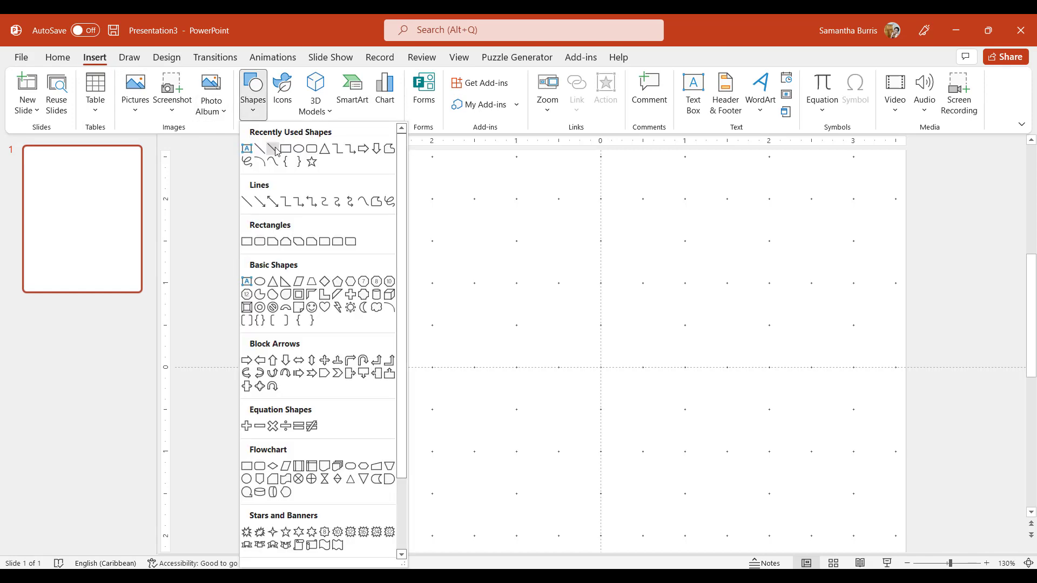
left_click(285, 148)
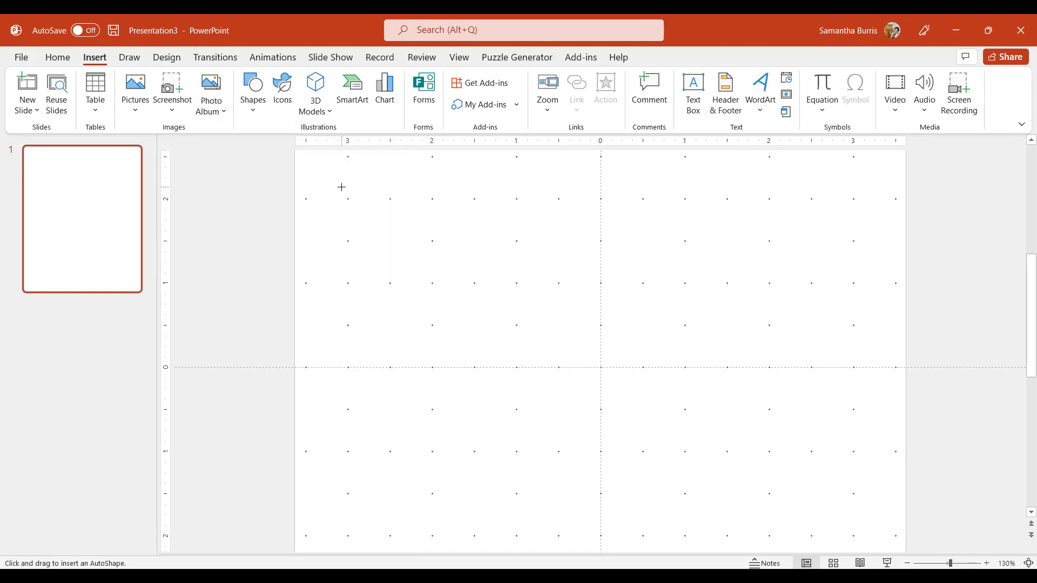
mouse_move(346, 154)
left_mouse_down()
mouse_move(463, 436)
mouse_move(859, 486)
left_mouse_up()
scroll(801, 486, "down", 3)
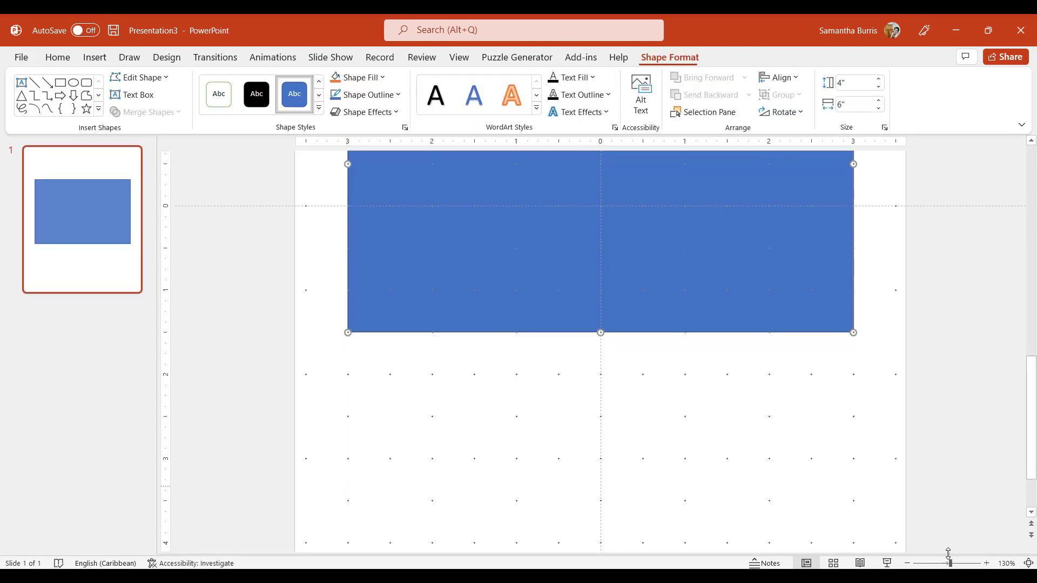
left_click(906, 564)
left_click(907, 563)
left_click(907, 563)
left_click(907, 564)
left_click(907, 563)
left_click(907, 563)
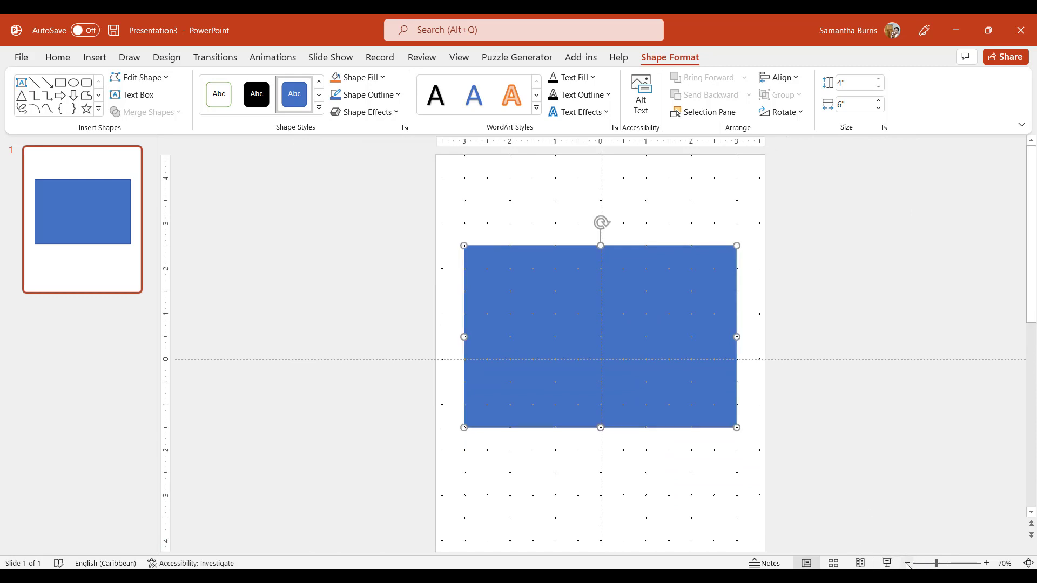
left_click(896, 564)
- Stretch the rectangle to 8 inches tall and 6 wide, centring it with the guides
left_click_drag(601, 411, 603, 506)
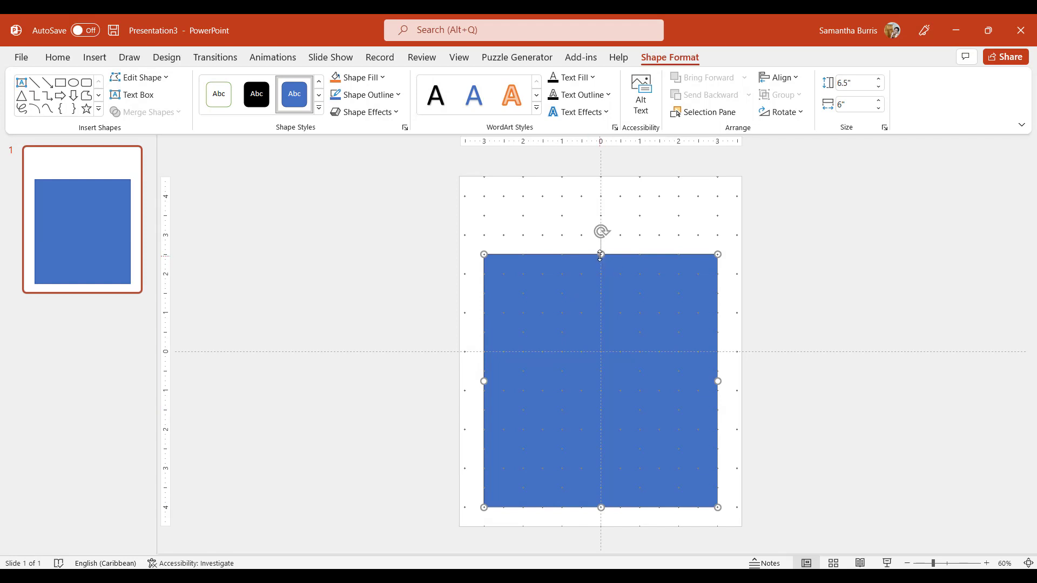
left_click_drag(600, 251, 594, 193)
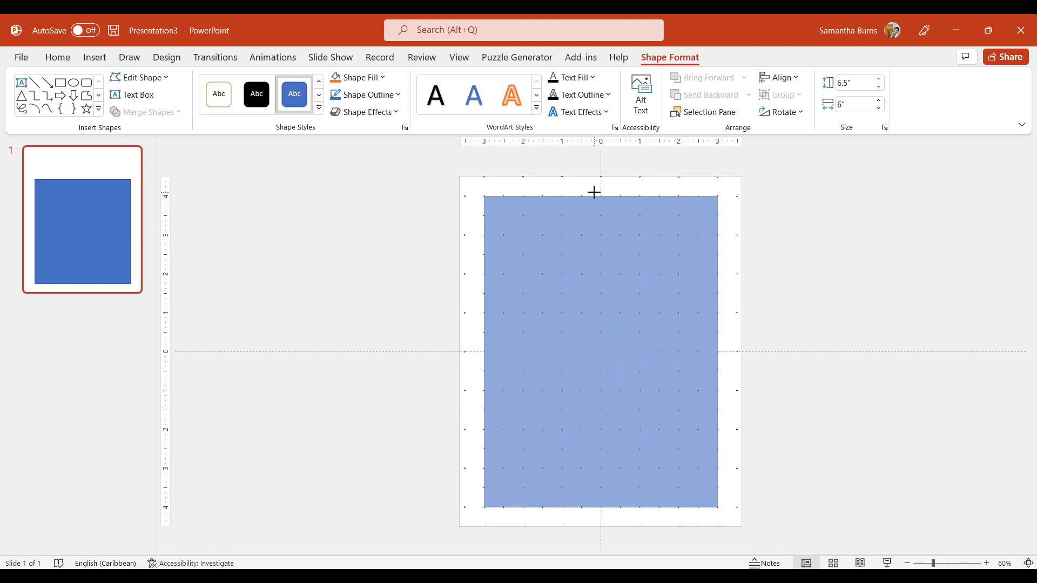
left_click_drag(594, 192, 595, 197)
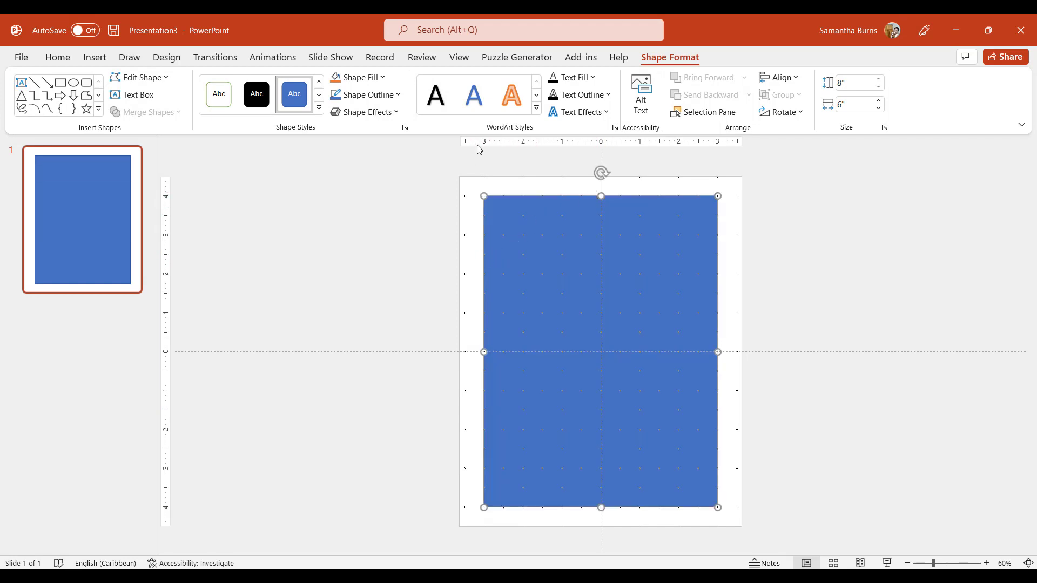
left_click_drag(530, 225, 641, 220)
left_click_drag(601, 178, 484, 197)
left_click_drag(612, 270, 499, 262)
left_click_drag(718, 351, 724, 347)
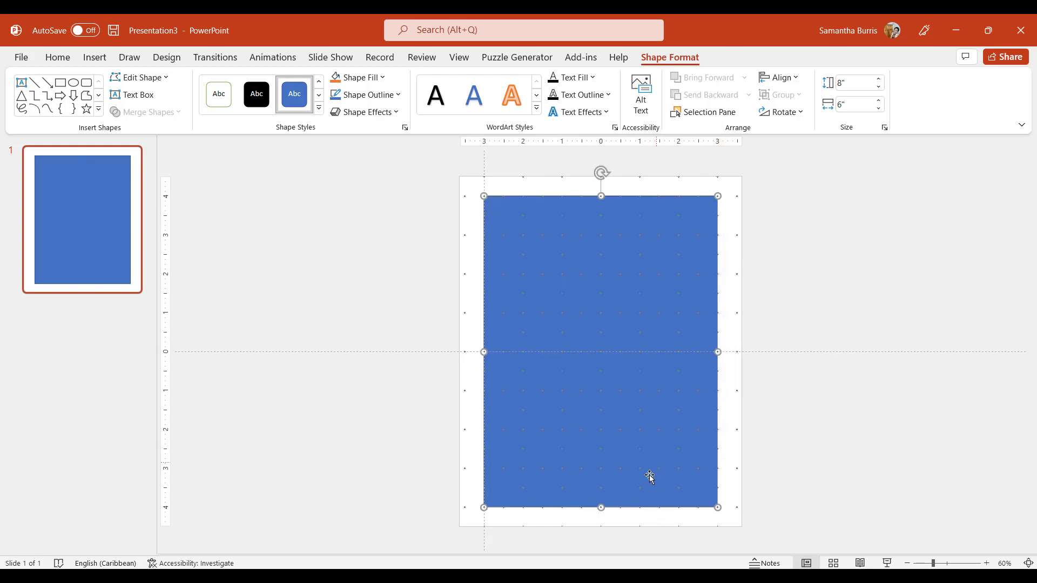
- Give the rectangle a black outline and a white fill, then deselect it
right_click(616, 278)
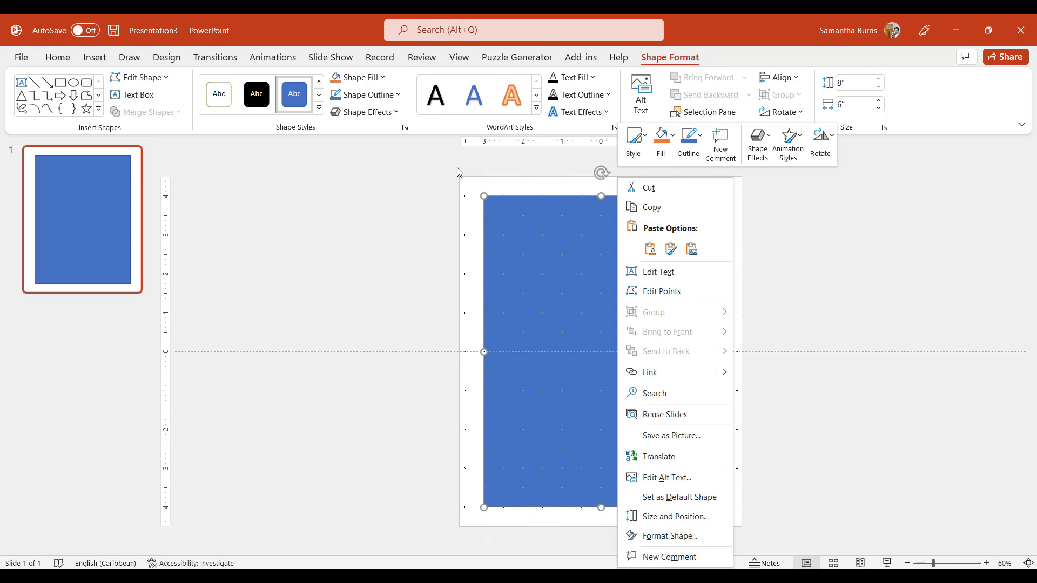
left_click(701, 138)
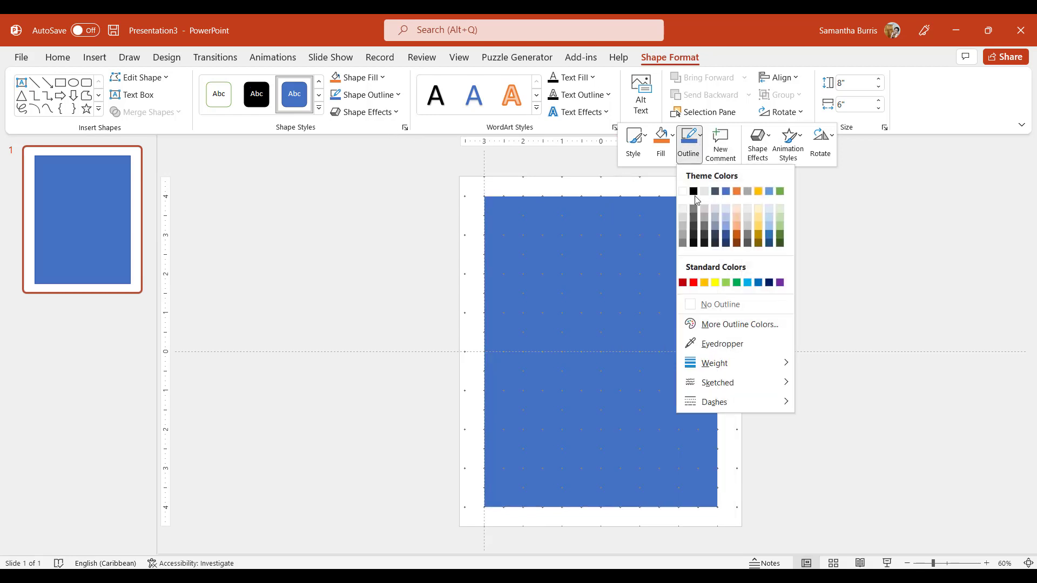
left_click(696, 197)
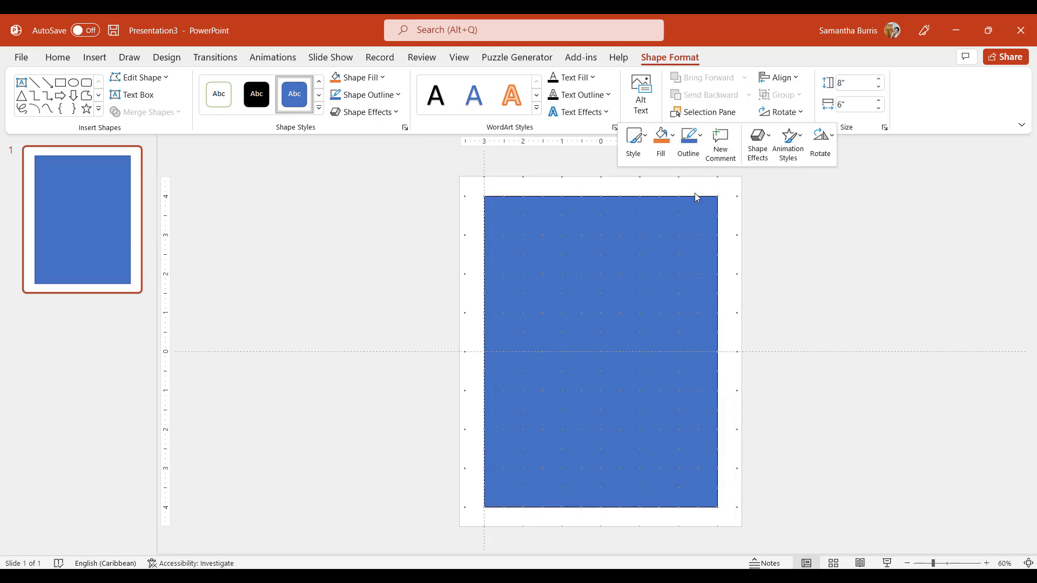
left_click(671, 139)
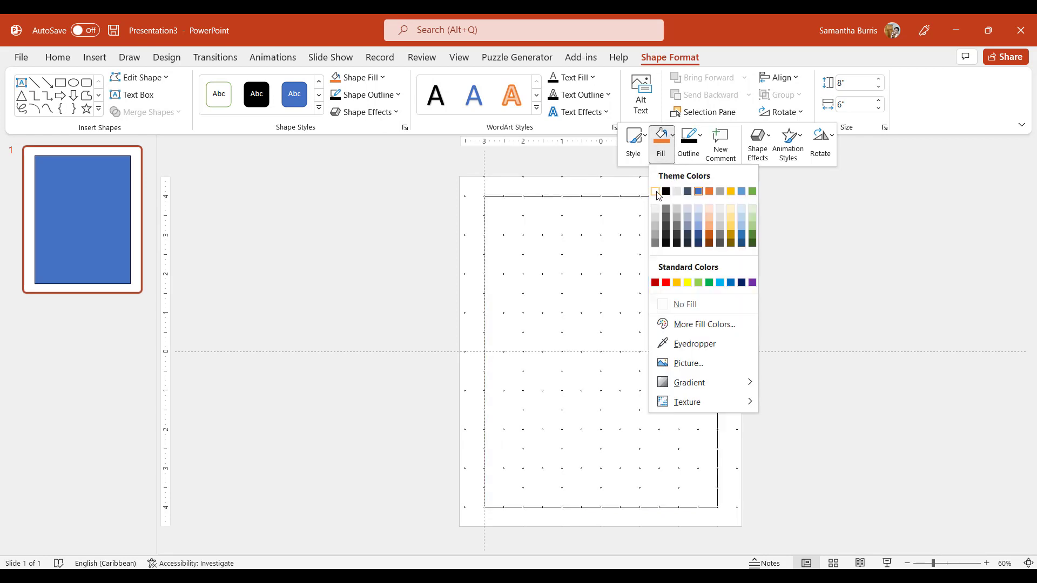
left_click(655, 192)
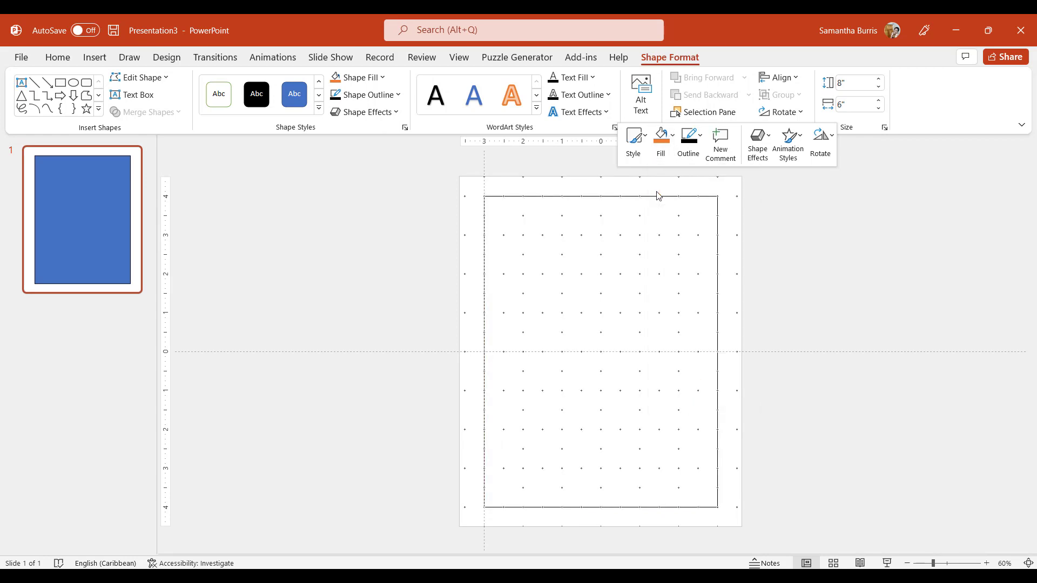
left_click(733, 296)
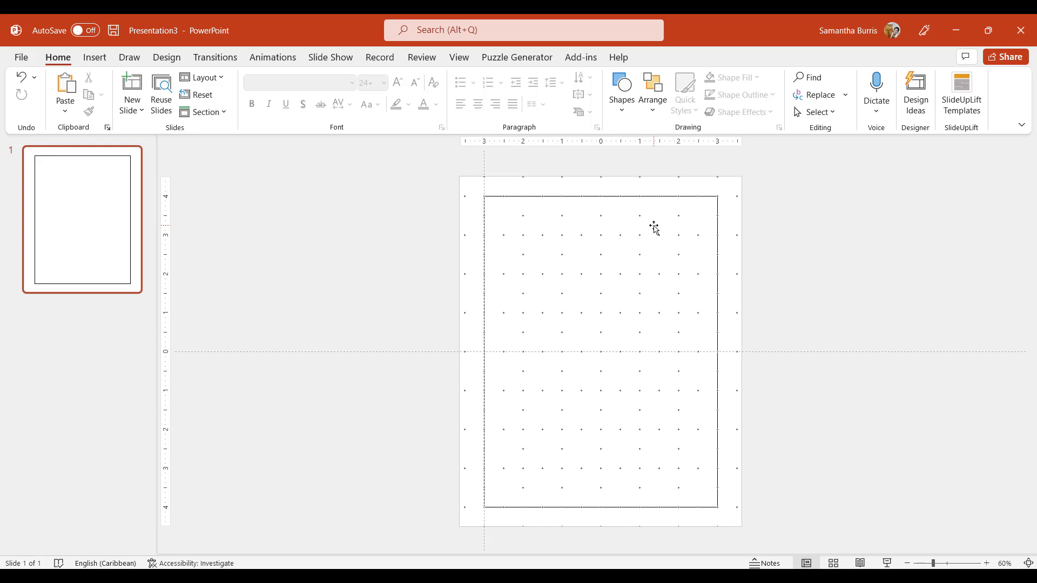
- Change the grid spacing to 0.2812" in the Grid and Guides settings
left_click(606, 232)
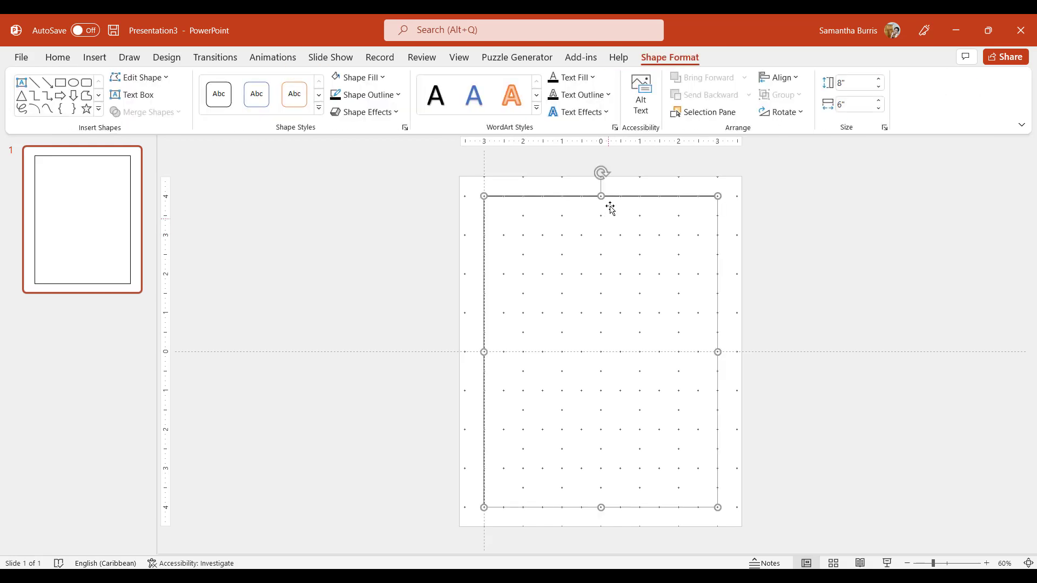
right_click(623, 193)
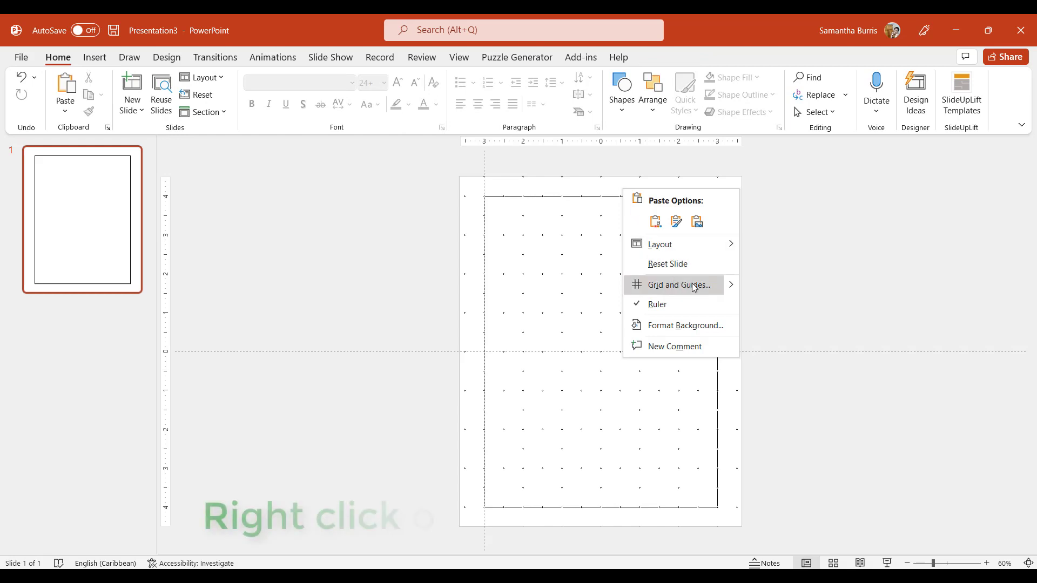
mouse_move(732, 287)
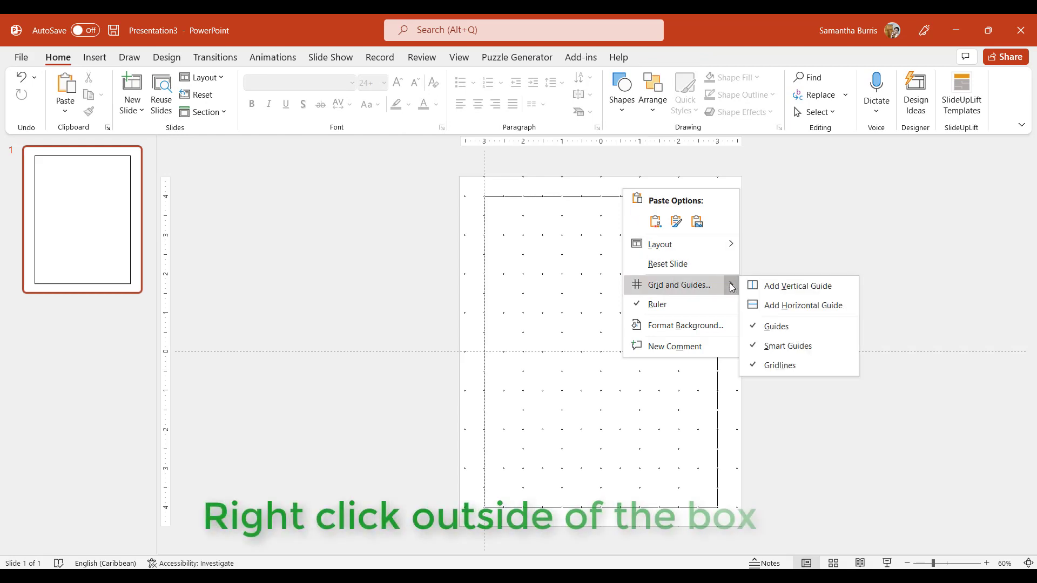
left_click(679, 286)
left_click_drag(514, 229, 285, 174)
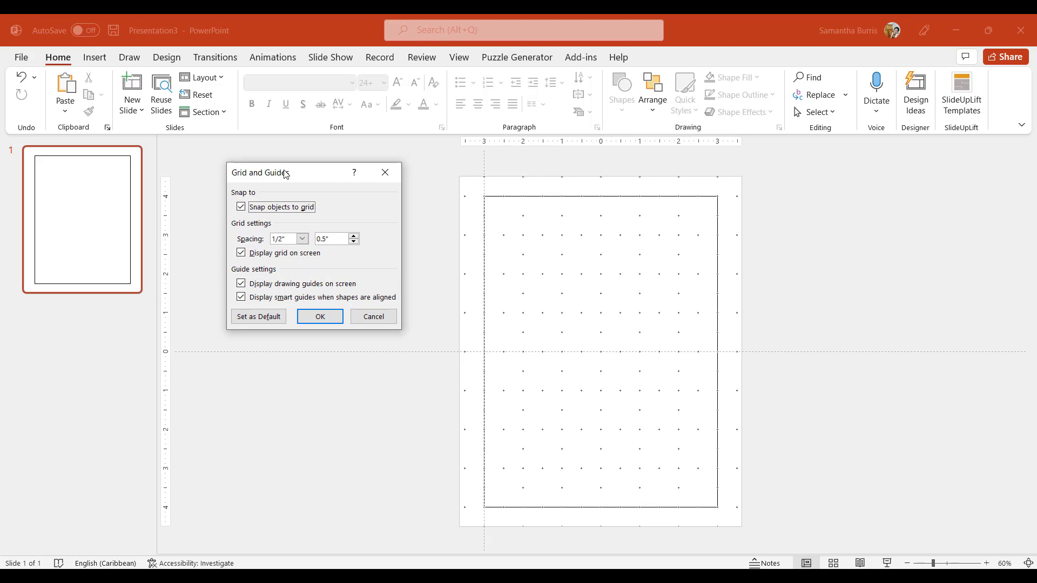
left_click(329, 239)
key("BackSpace")
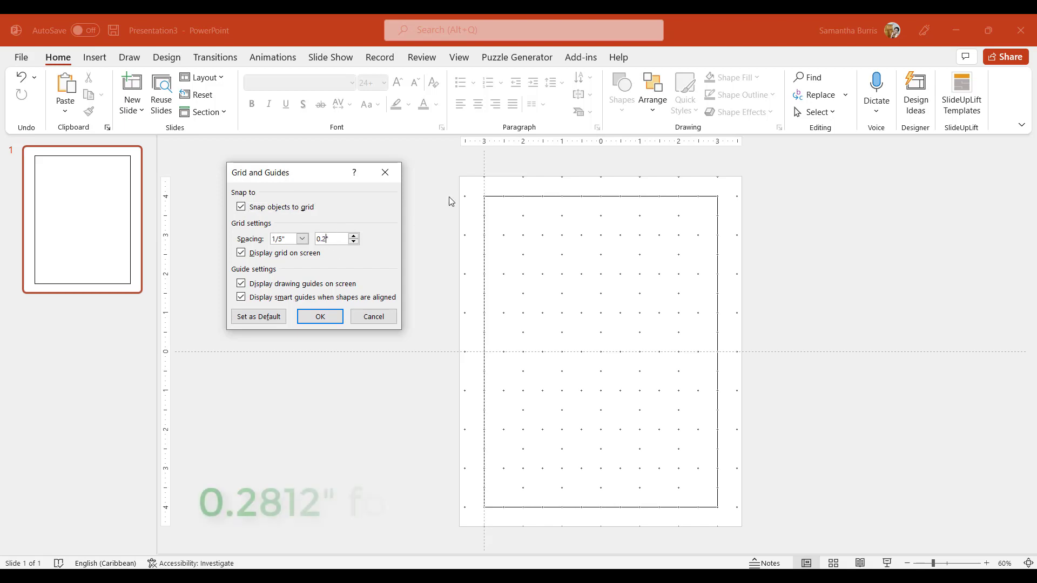
type("2812")
left_click(340, 317)
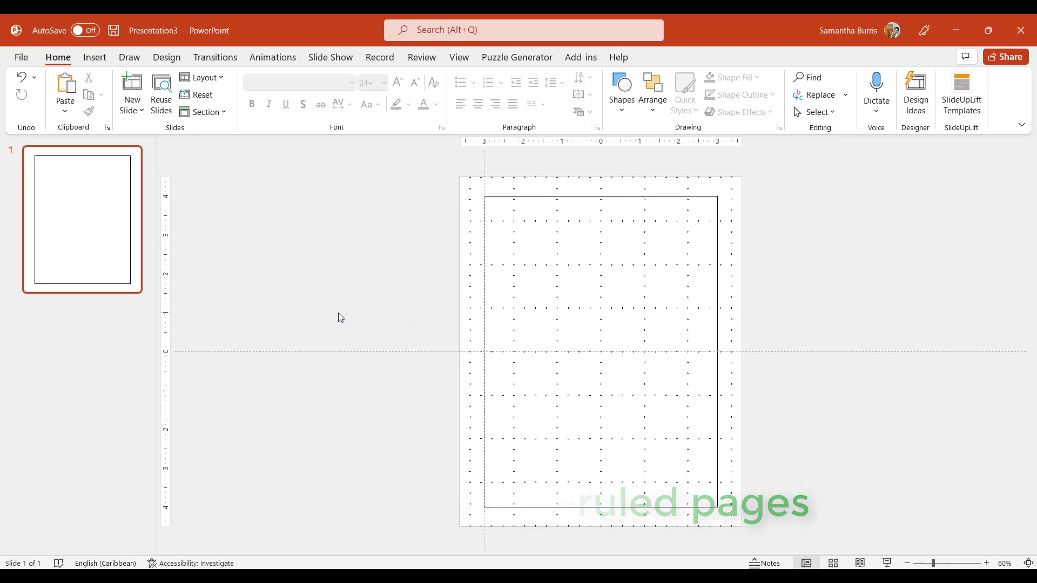
- Draw a horizontal line above the rectangle, trimmed to start at its left edge
left_click(987, 564)
left_click(987, 563)
left_click(987, 563)
left_click(987, 564)
left_click(987, 564)
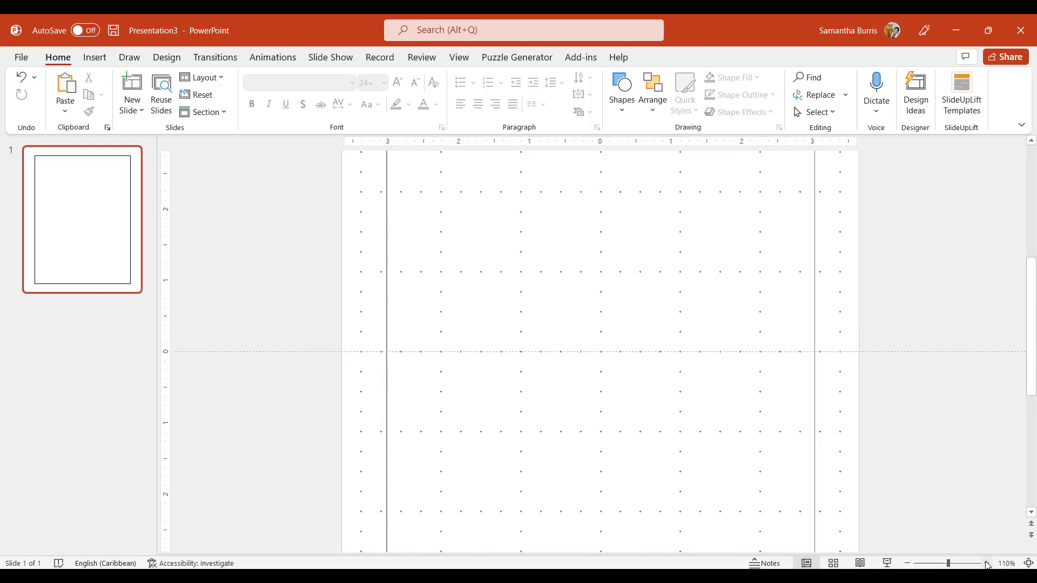
scroll(553, 398, "up", 3)
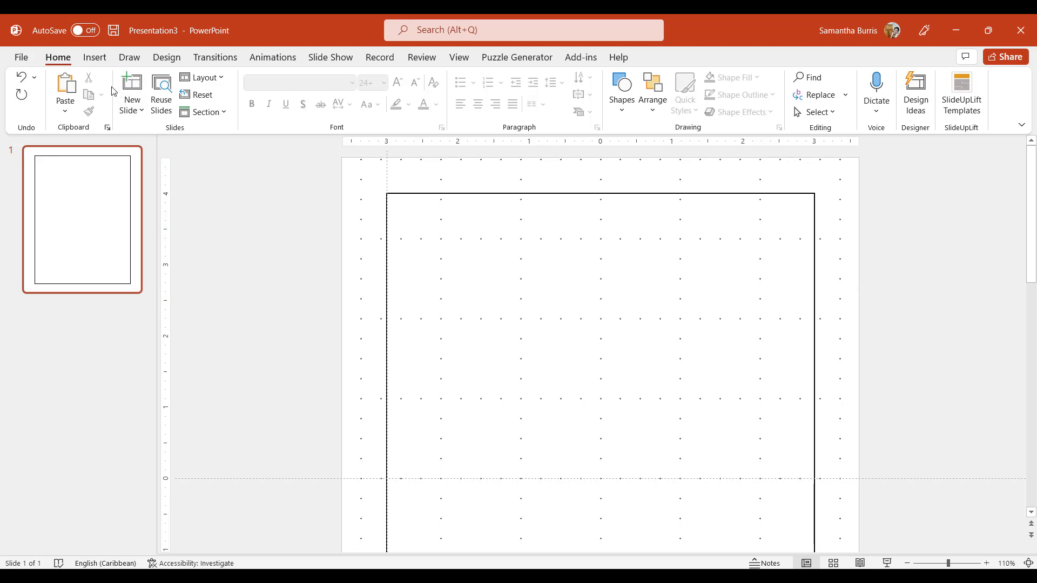
left_click(97, 60)
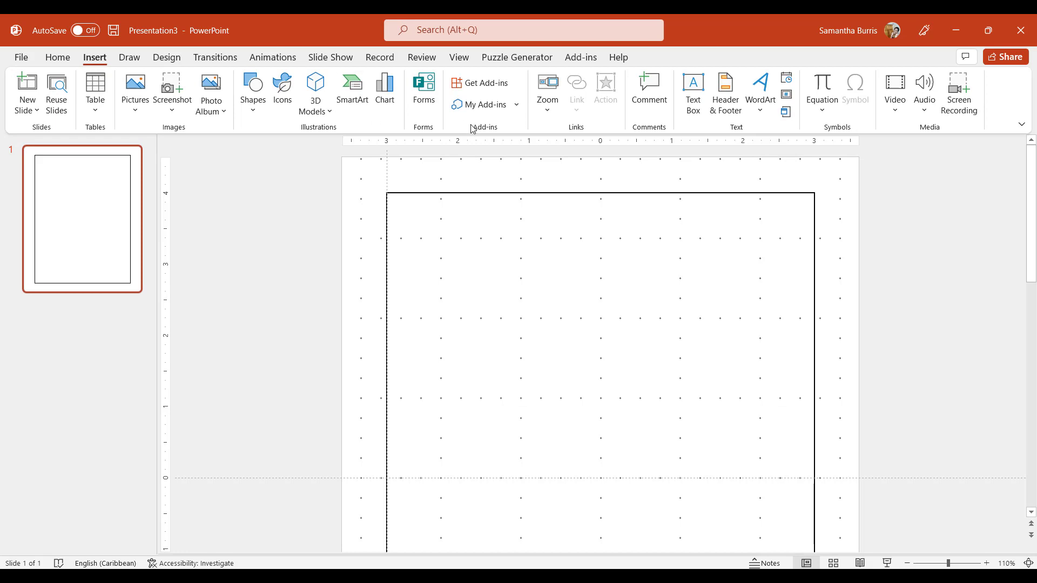
left_click(252, 97)
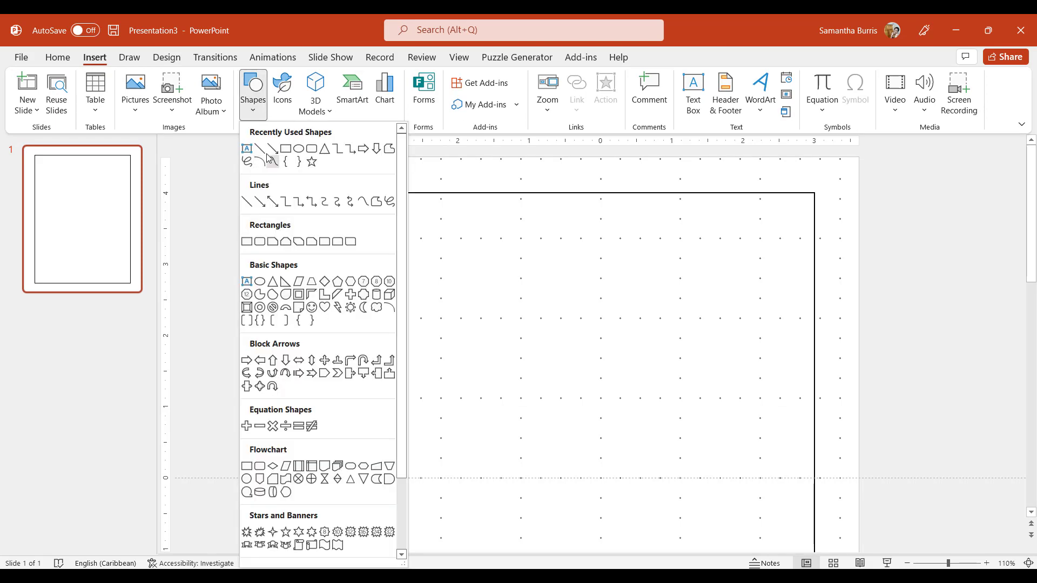
left_click(262, 151)
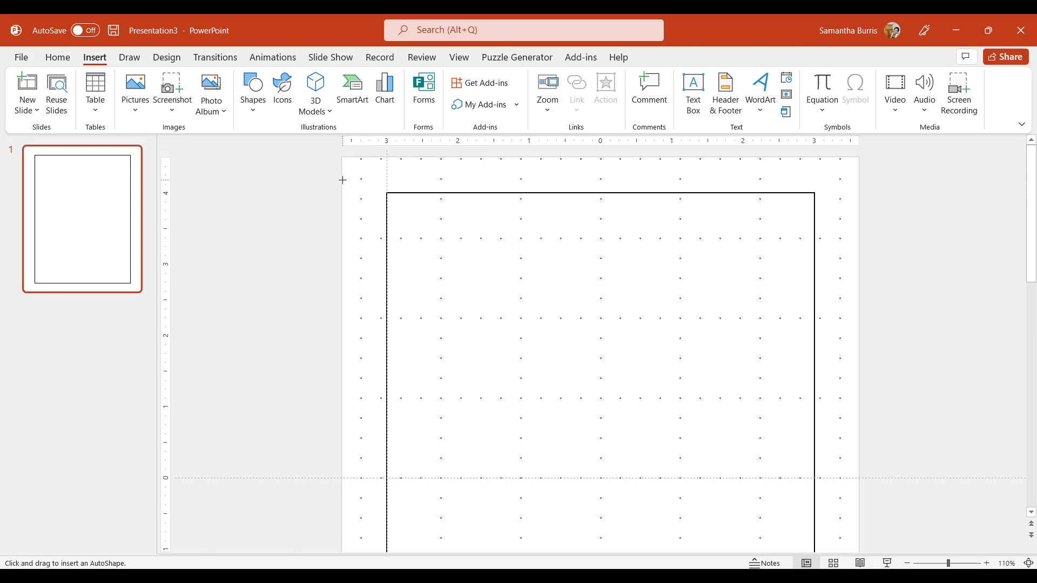
mouse_move(342, 180)
left_mouse_down()
mouse_move(854, 179)
mouse_move(815, 179)
left_mouse_up()
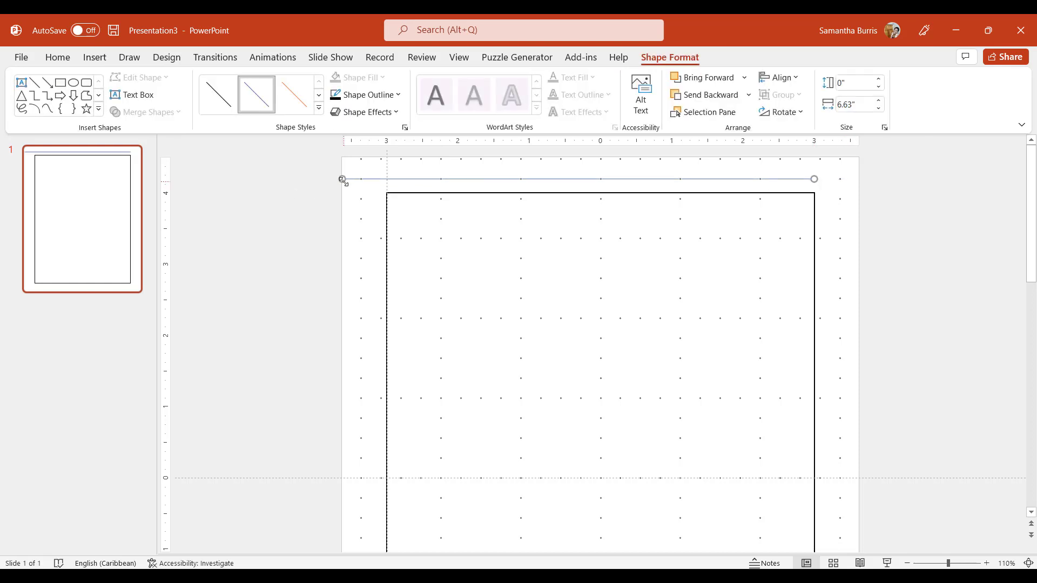
left_click_drag(342, 180, 387, 179)
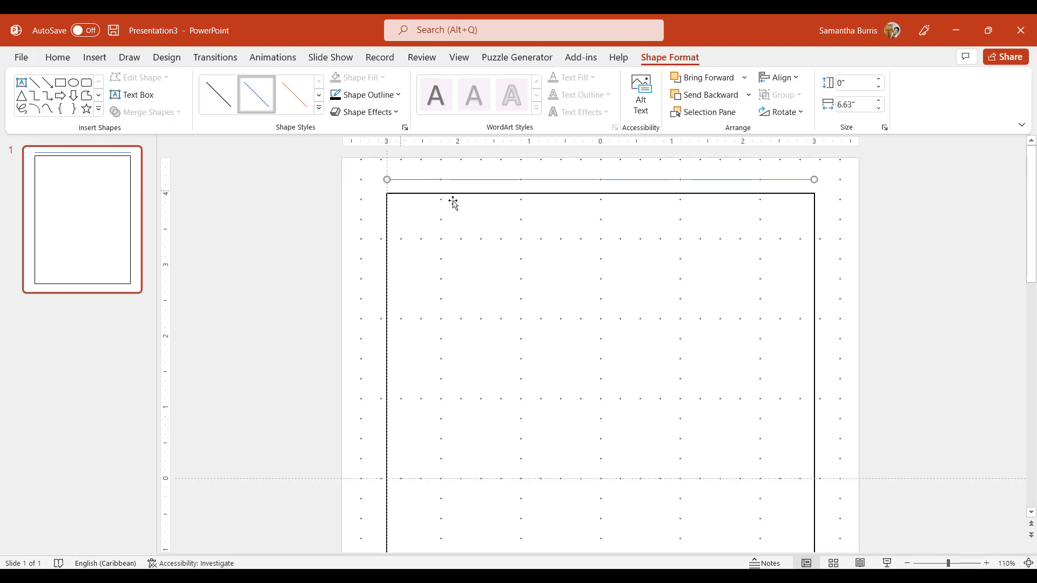
- Format the top line dark, 1.75 pt wide and 70% transparent in Format Shape
right_click(625, 180)
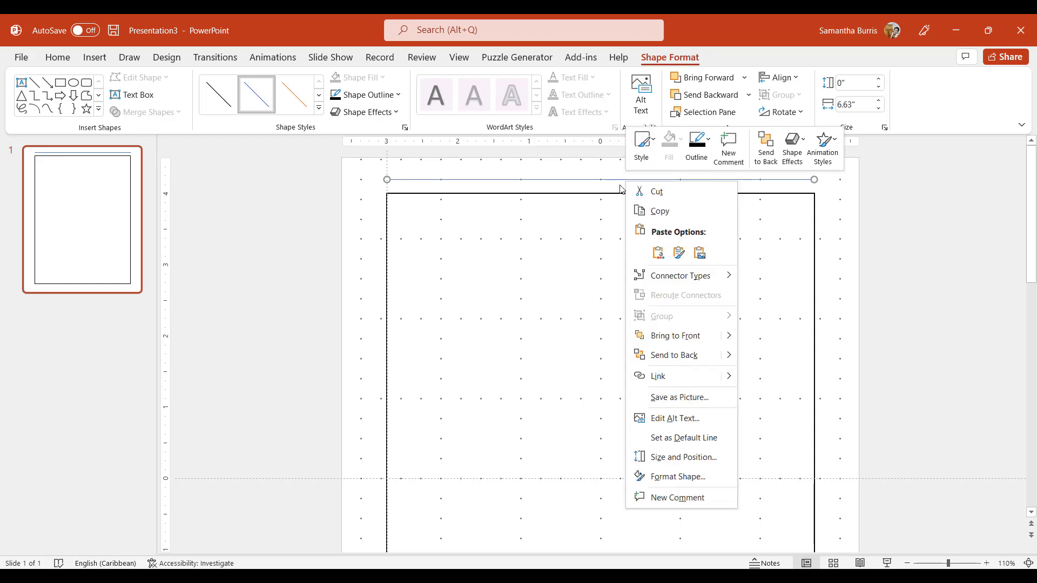
left_click(682, 473)
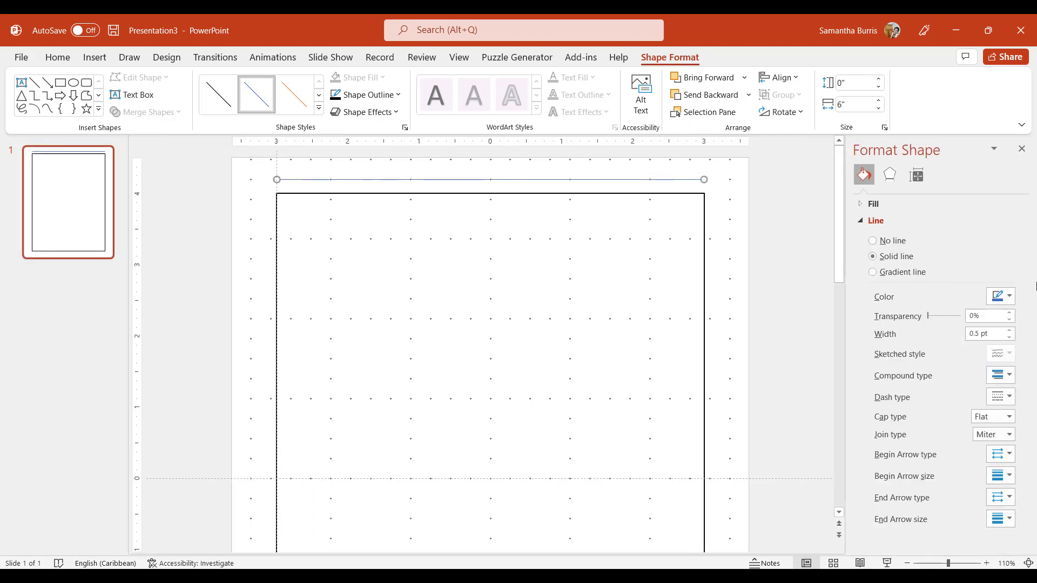
left_click(1000, 300)
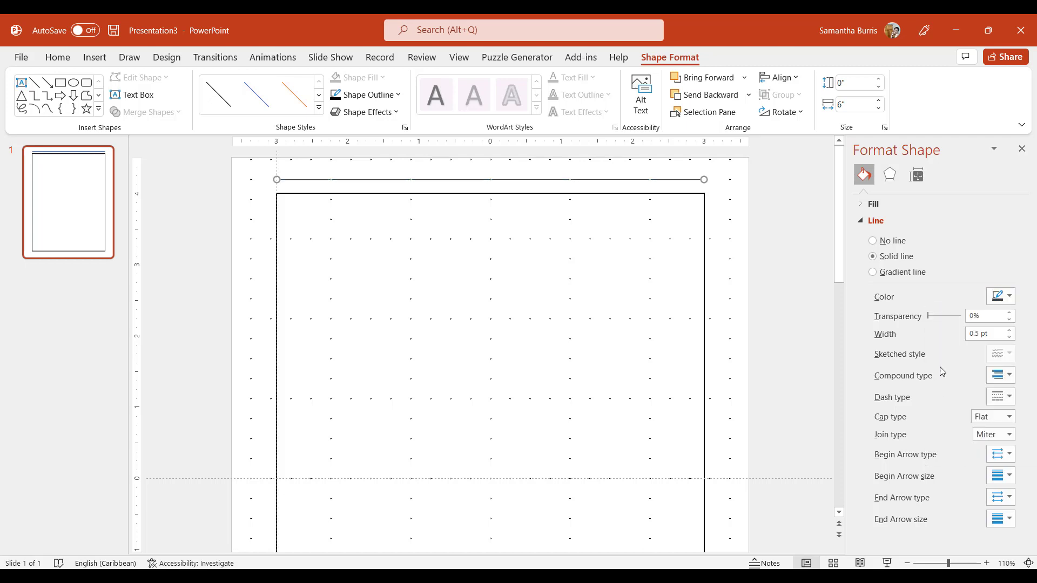
left_click(940, 366)
left_click(1009, 331)
left_click(1010, 331)
left_click(1009, 330)
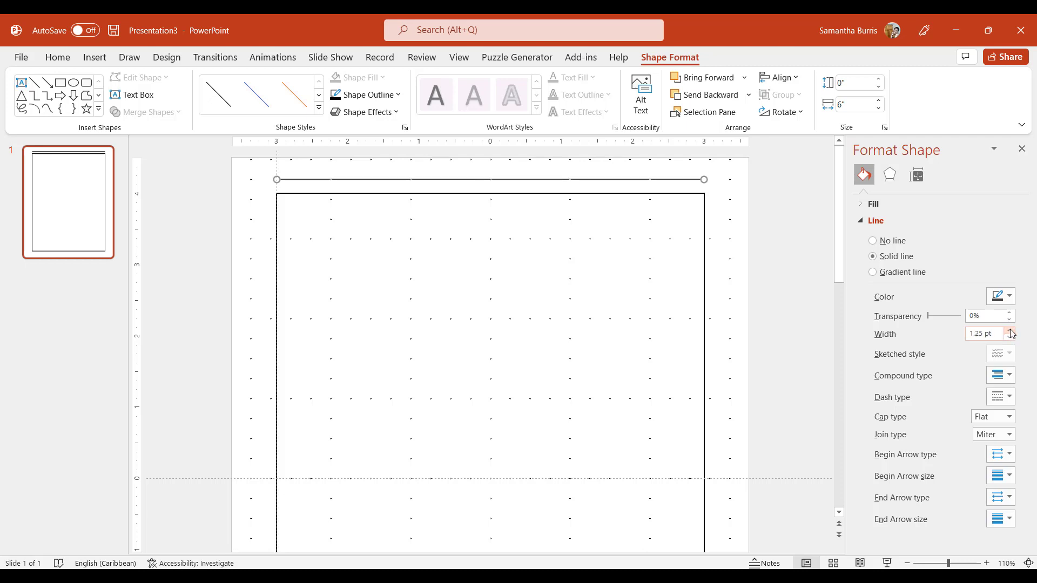
left_click(1010, 330)
left_click(1009, 331)
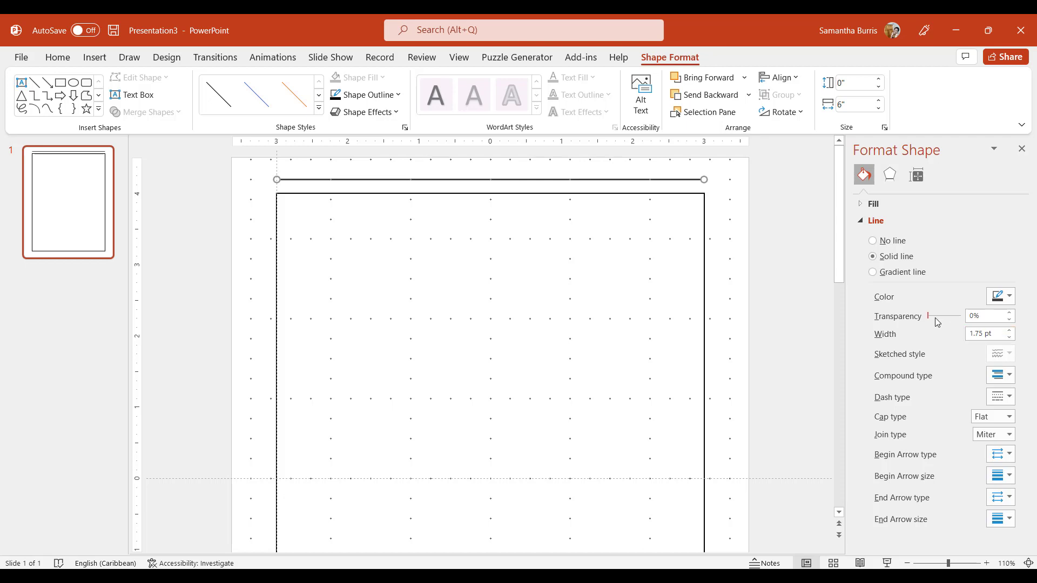
left_click(976, 318)
double_click(977, 318)
type("70")
key("Return")
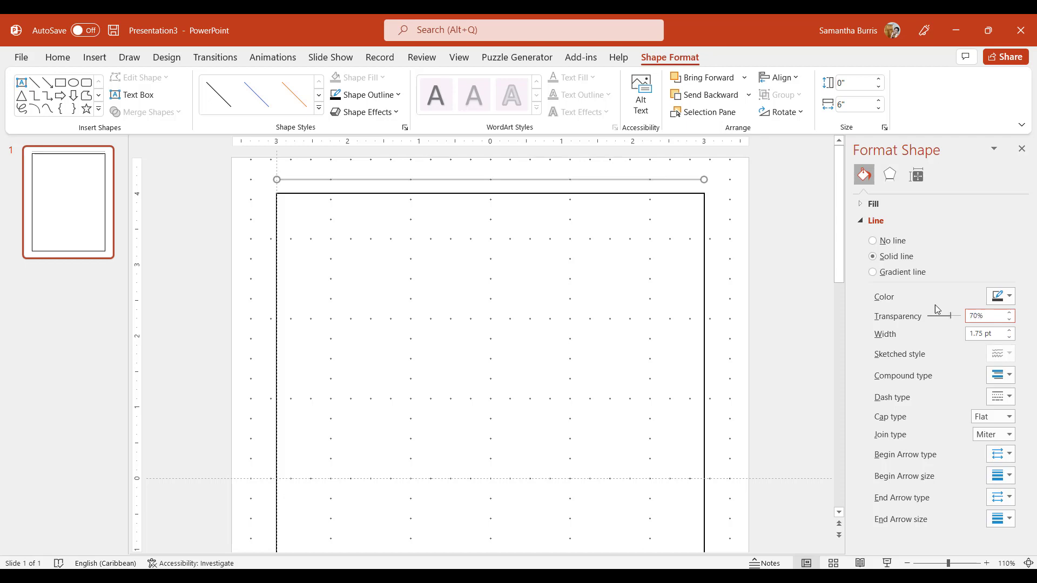
- Paste a copy of the grey top line and select the copy
left_click(424, 160)
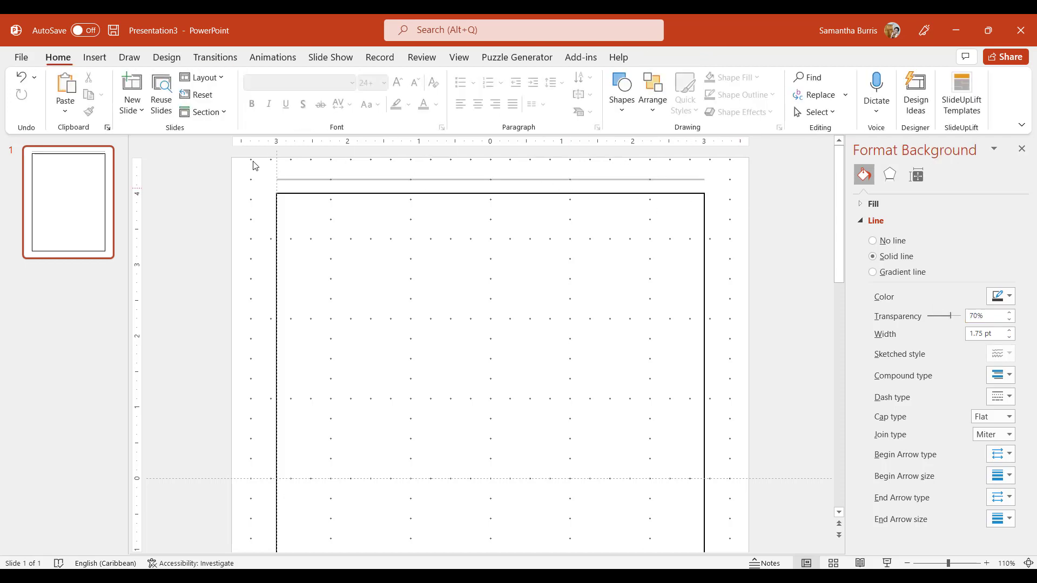
left_click(413, 179)
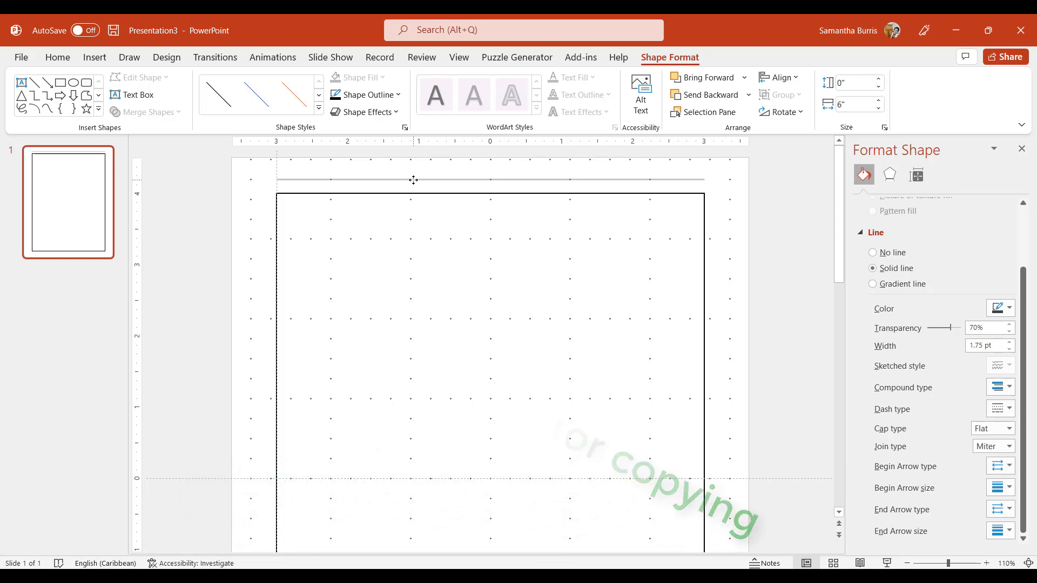
key("ctrl+v")
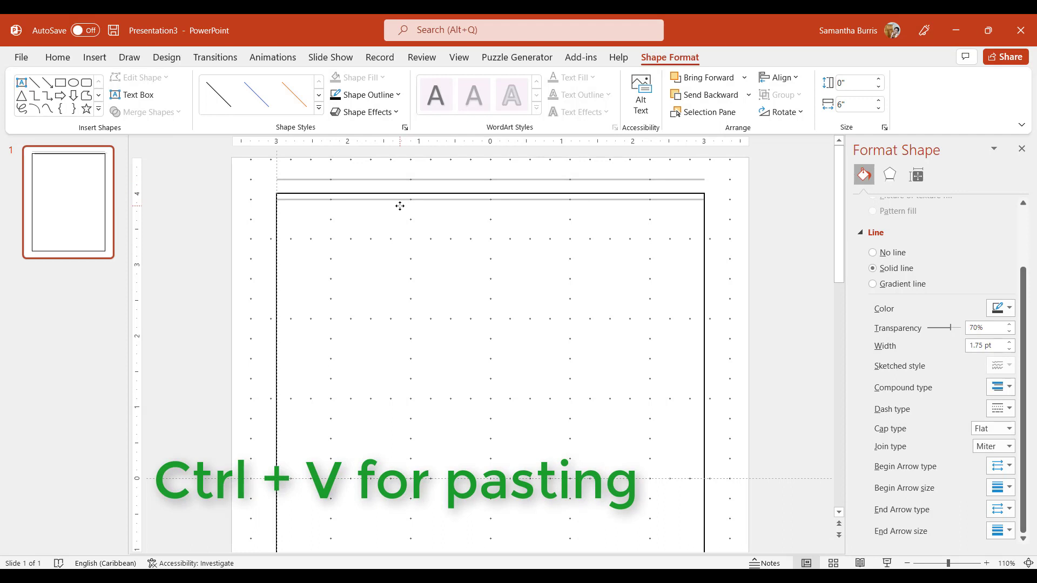
left_click(280, 199)
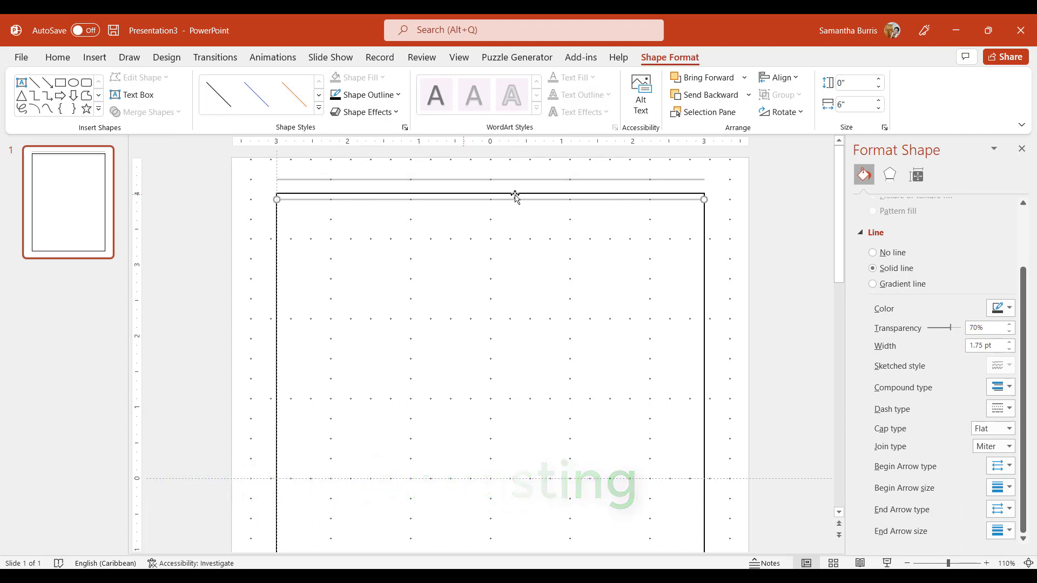
- Move the copied line down to sit just below the page border's bottom edge
scroll(539, 200, "down", 3)
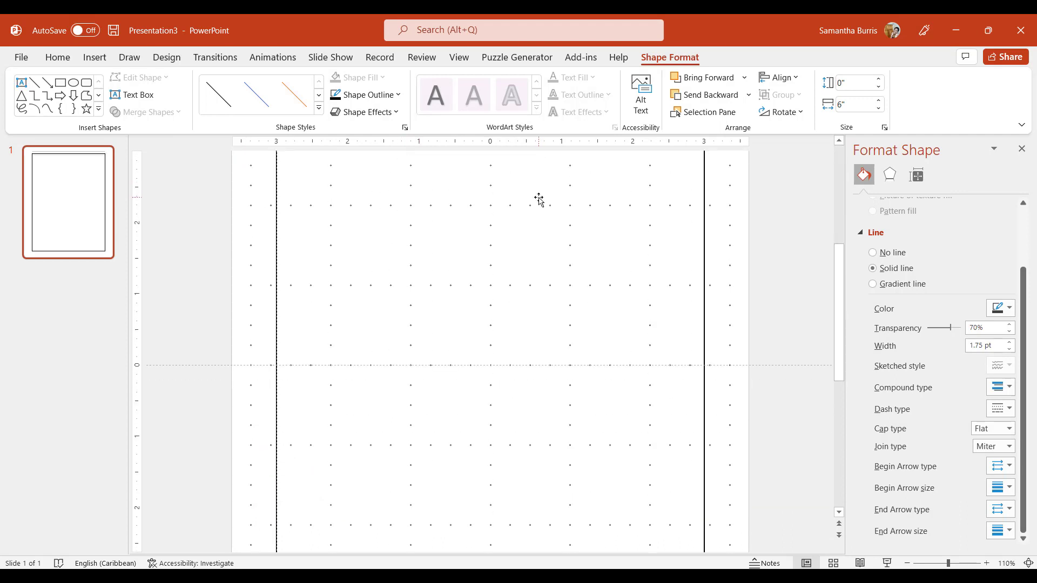
scroll(540, 199, "down", 2)
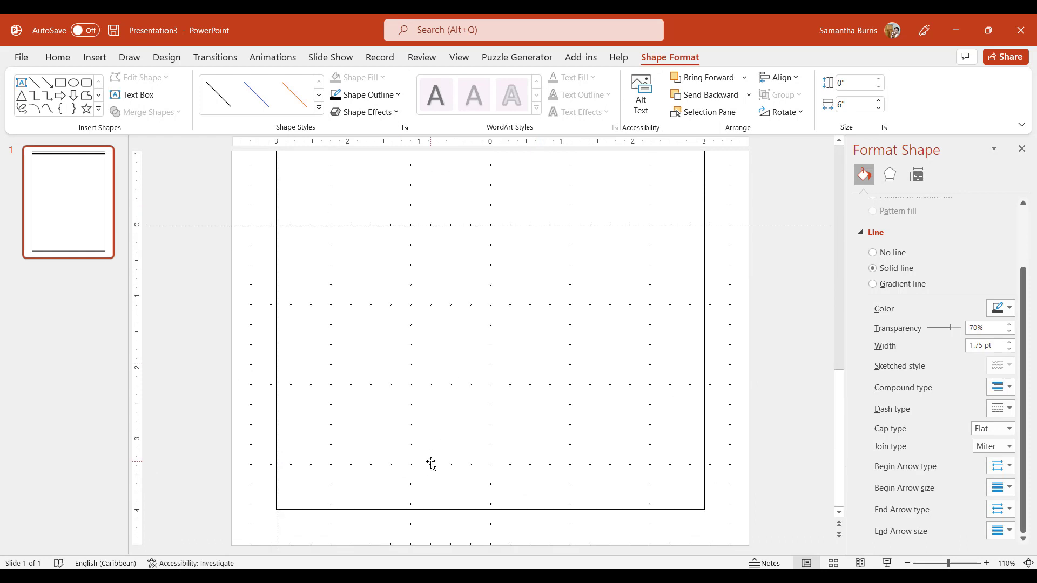
scroll(431, 464, "up", 5)
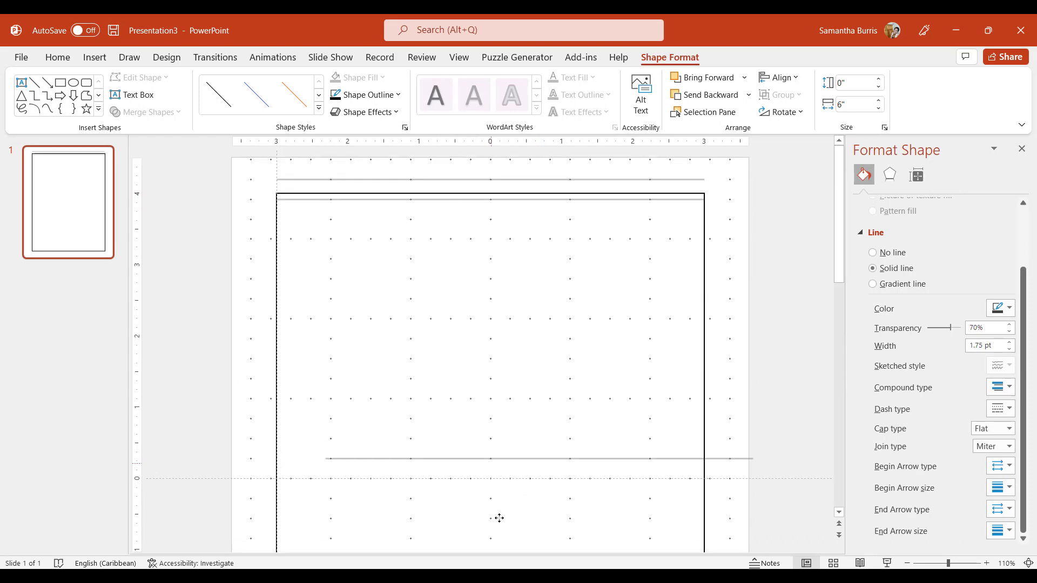
left_click_drag(500, 525, 500, 524)
scroll(509, 463, "down", 5)
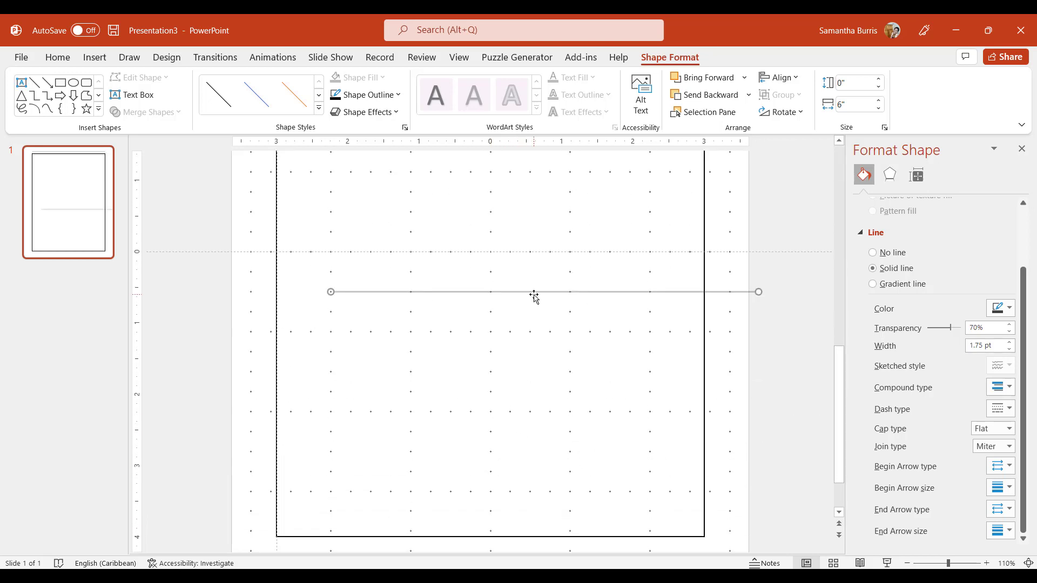
left_click_drag(533, 296, 479, 532)
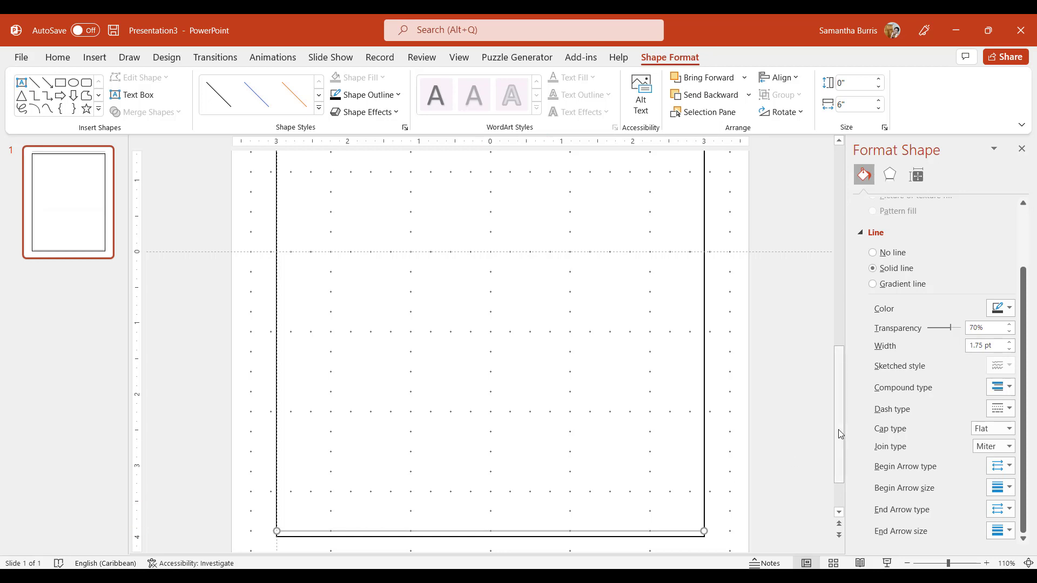
left_click(907, 563)
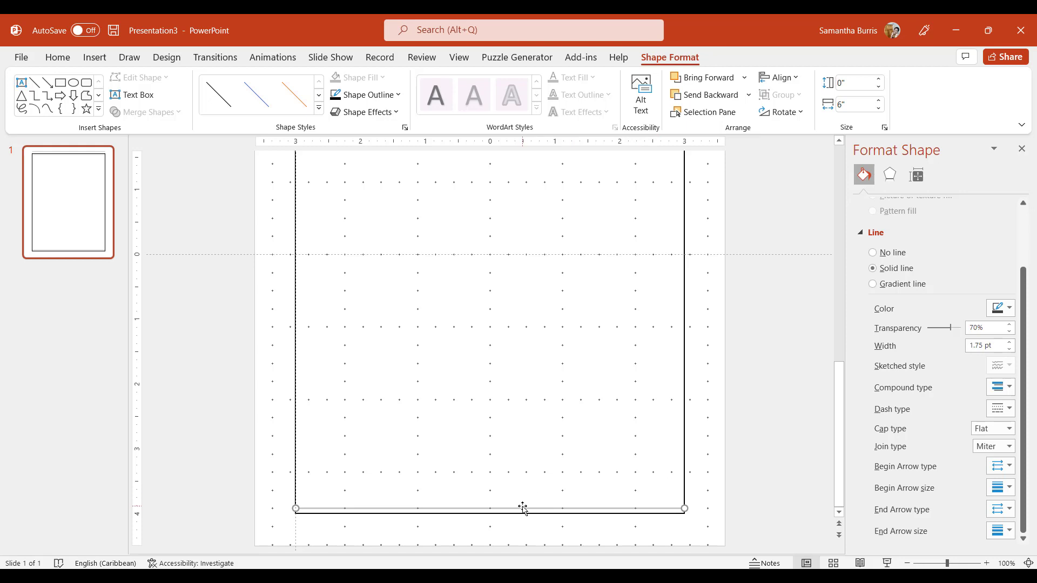
left_click_drag(523, 508, 521, 512)
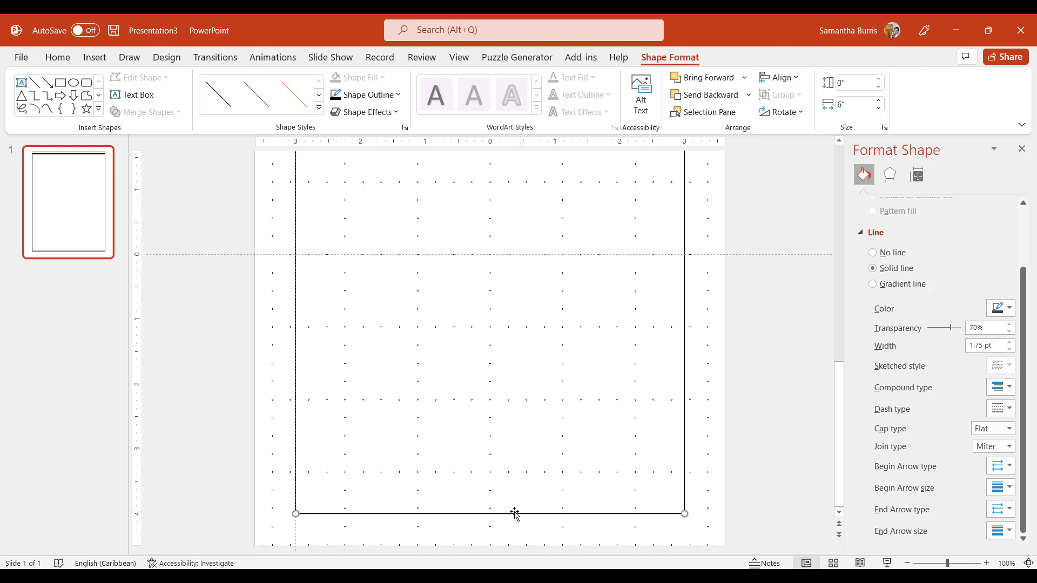
left_click_drag(458, 512, 456, 525)
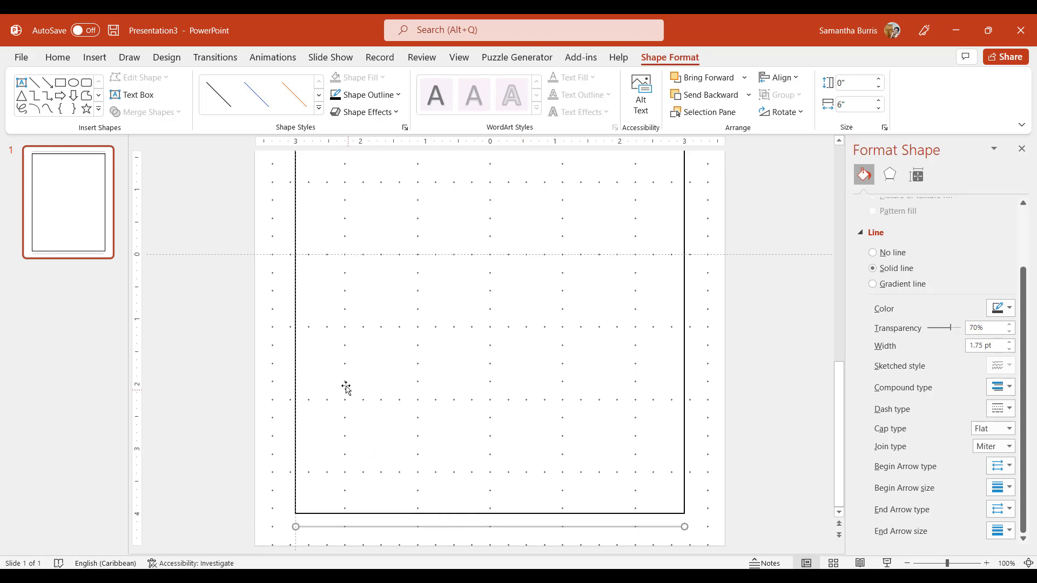
scroll(345, 389, "up", 3)
scroll(344, 384, "up", 4)
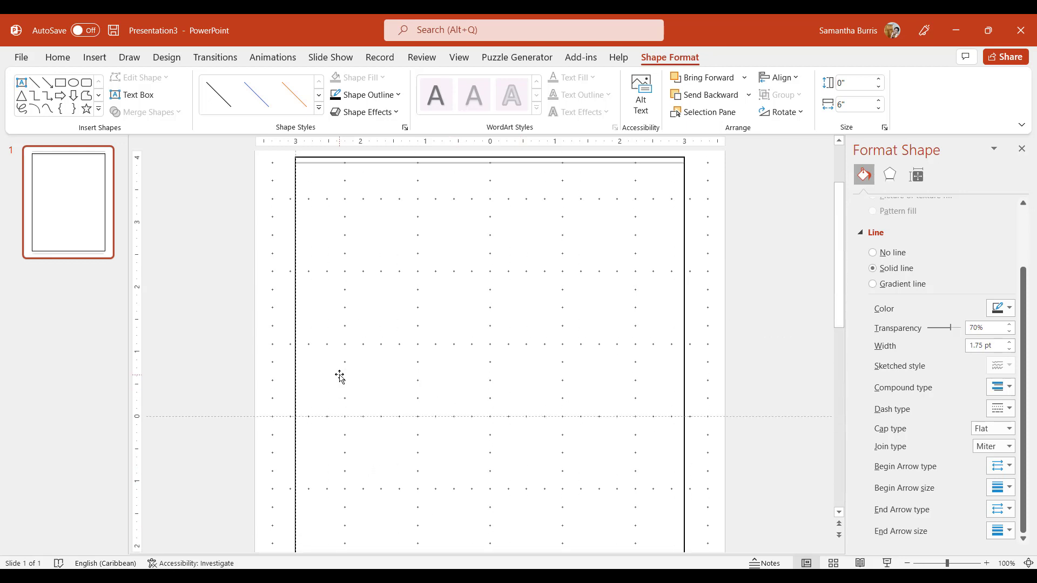
- Delete the border rectangle and copy the top two lines just below them
left_click(293, 206)
key("Delete")
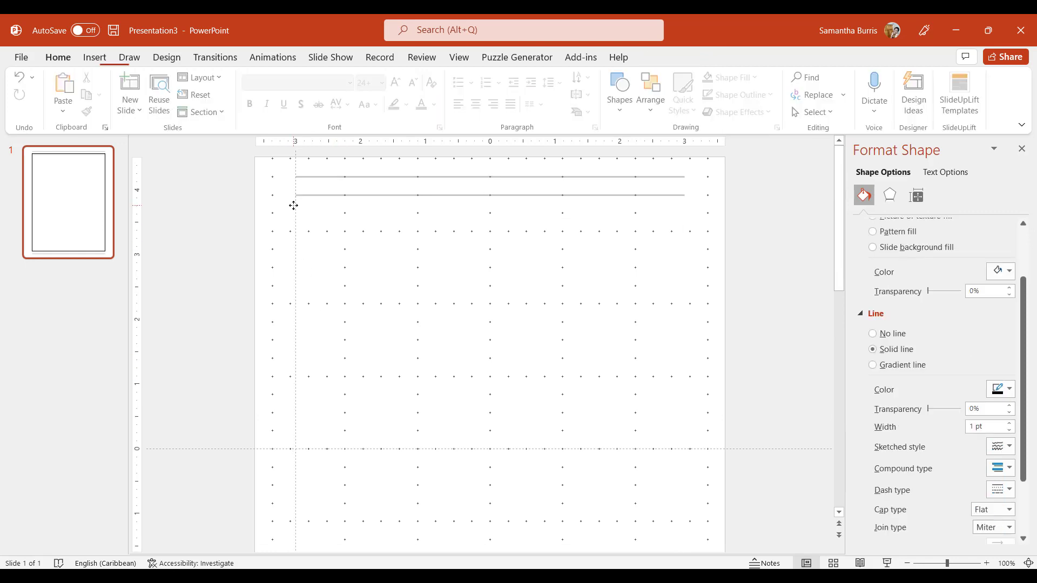
left_click(498, 177)
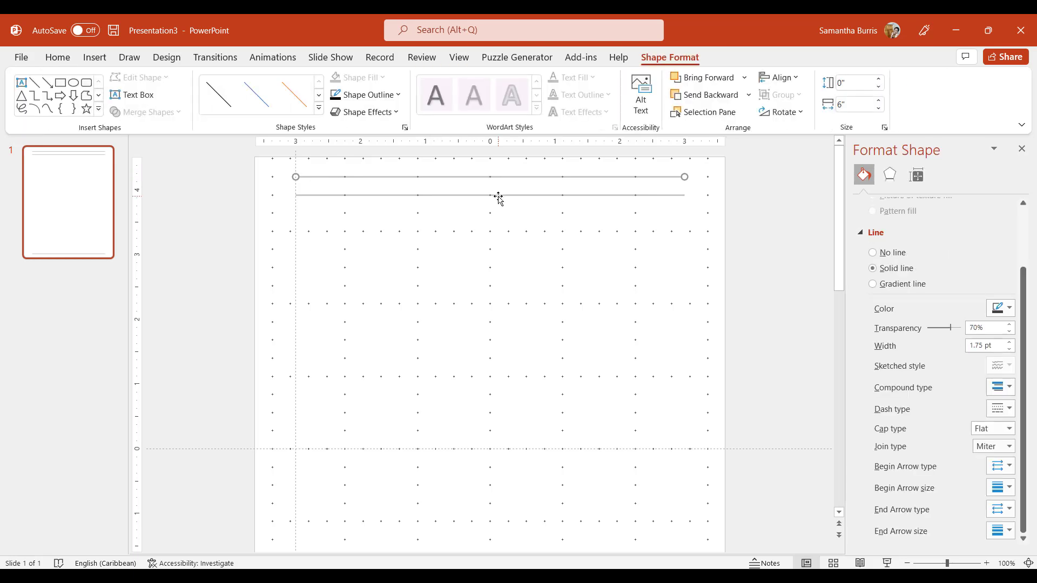
left_click(497, 195, "shift")
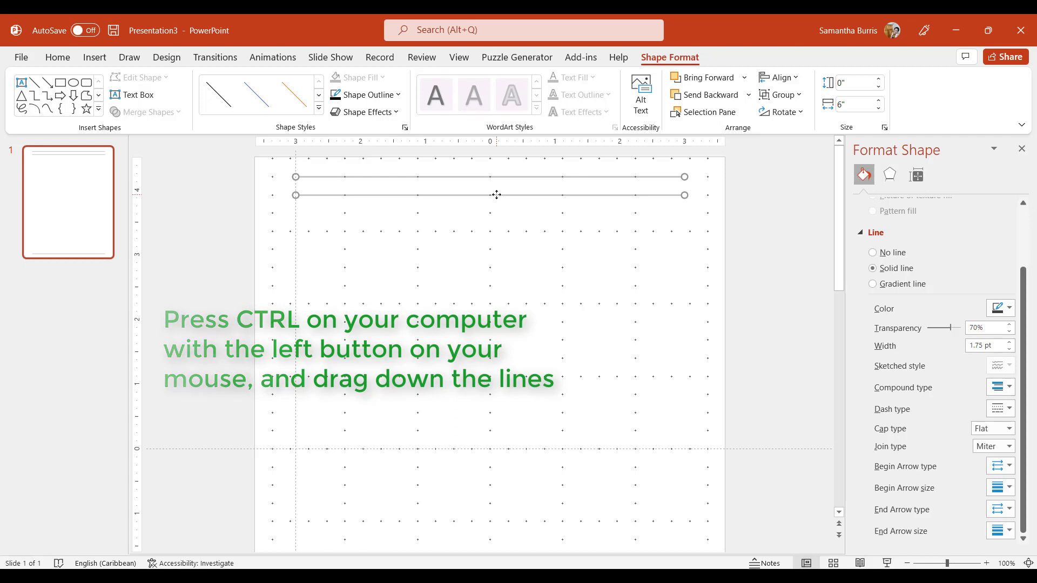
left_click_drag(497, 199, 497, 238)
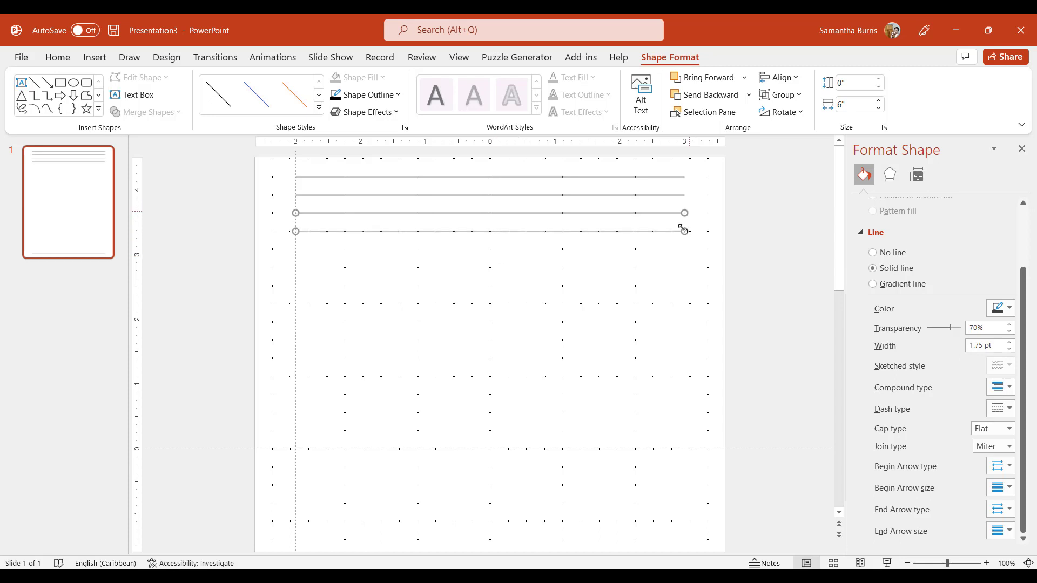
left_click(672, 267)
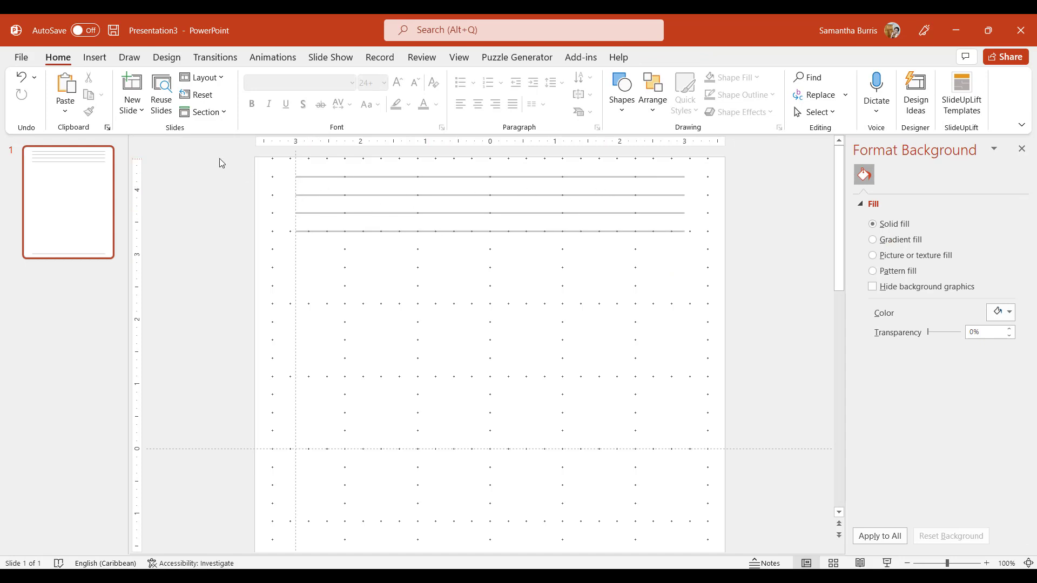
- Duplicate the four ruled lines, then the resulting eight, further down the page
left_click_drag(219, 158, 844, 384)
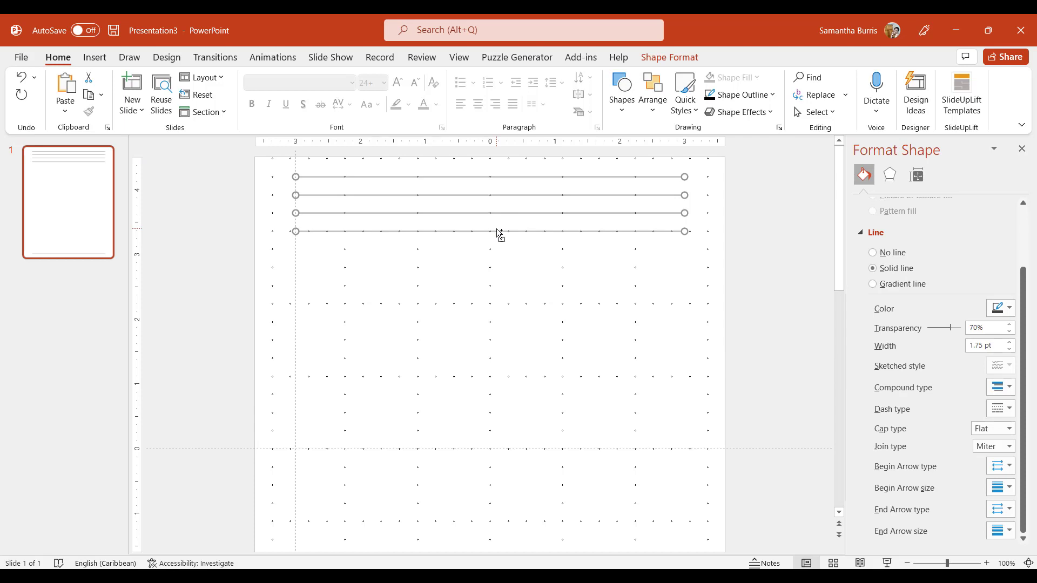
left_click_drag(497, 229, 497, 306)
left_click(764, 285)
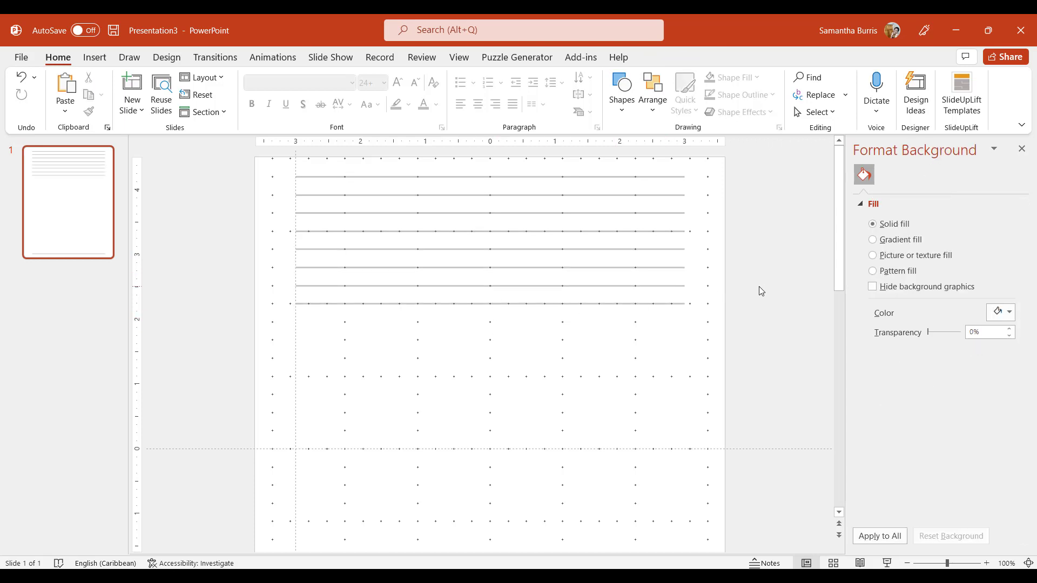
left_click_drag(222, 162, 959, 432)
scroll(486, 283, "down", 2)
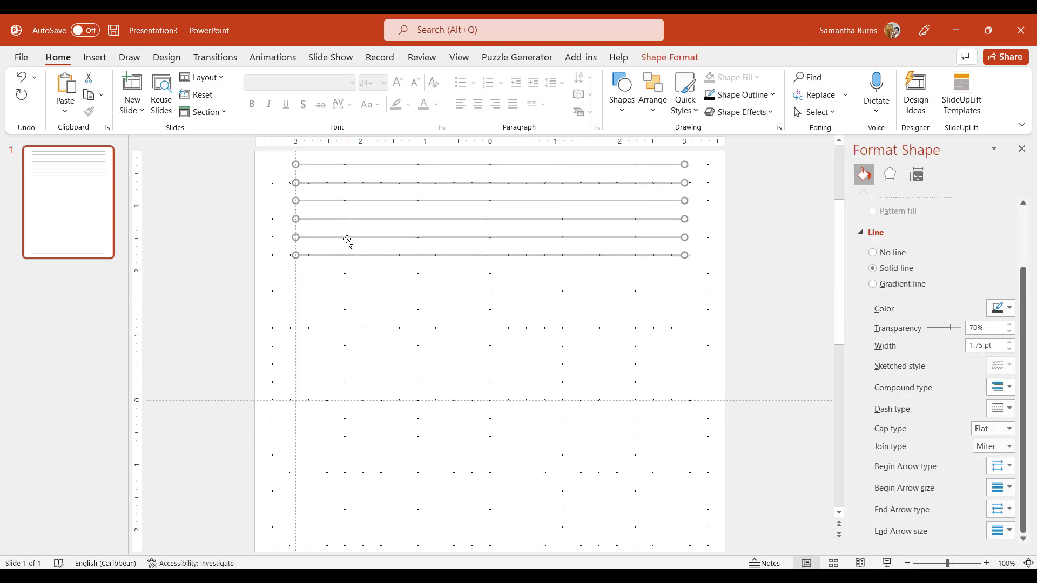
left_click_drag(348, 243, 347, 382)
scroll(348, 381, "down", 3)
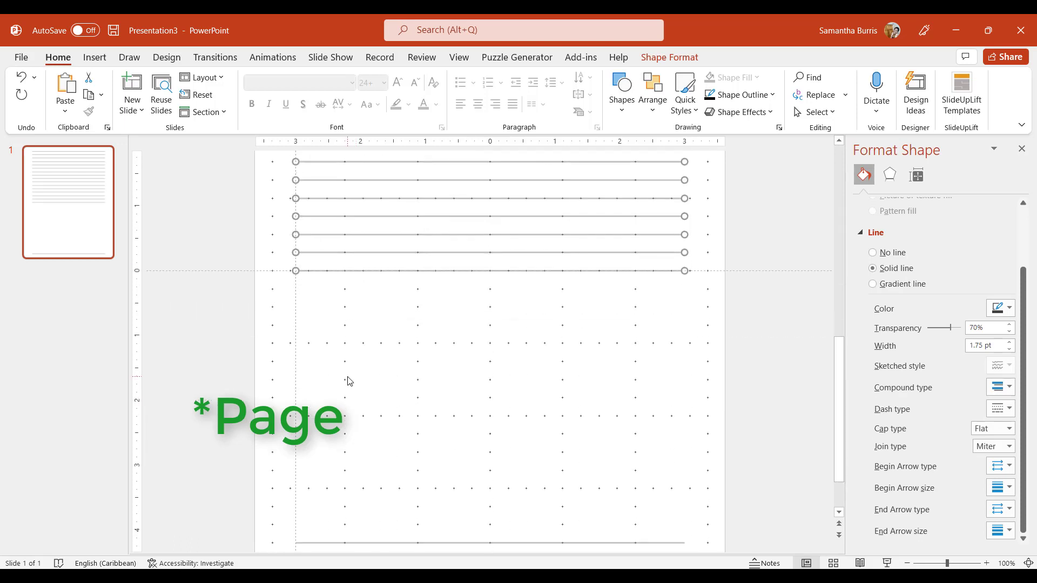
left_click(348, 378)
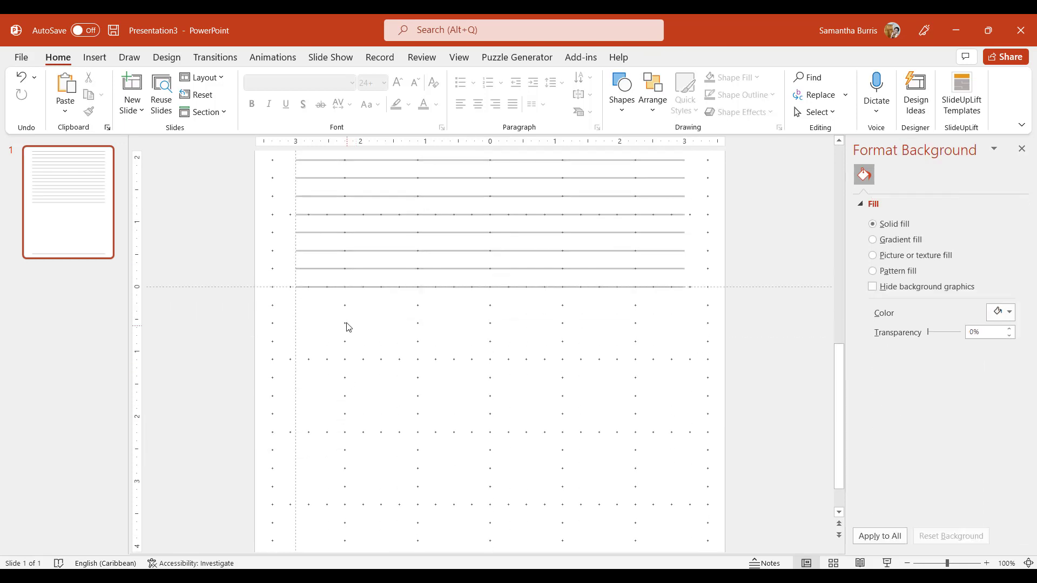
- Zoom out and copy the whole set of lines down to fill the lower page
scroll(324, 297, "up", 3)
left_click(907, 563)
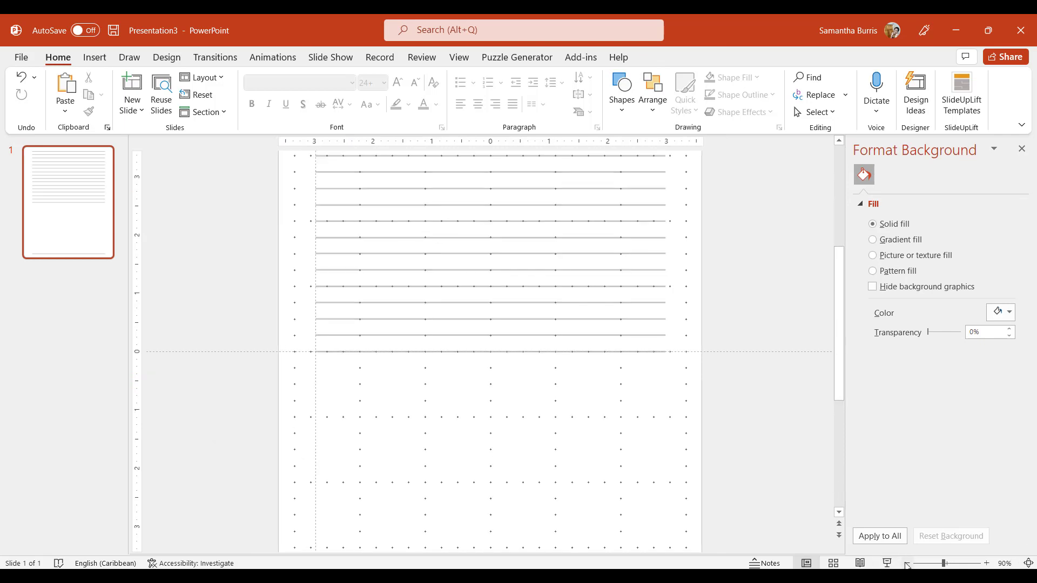
left_click(907, 564)
scroll(328, 211, "up", 2)
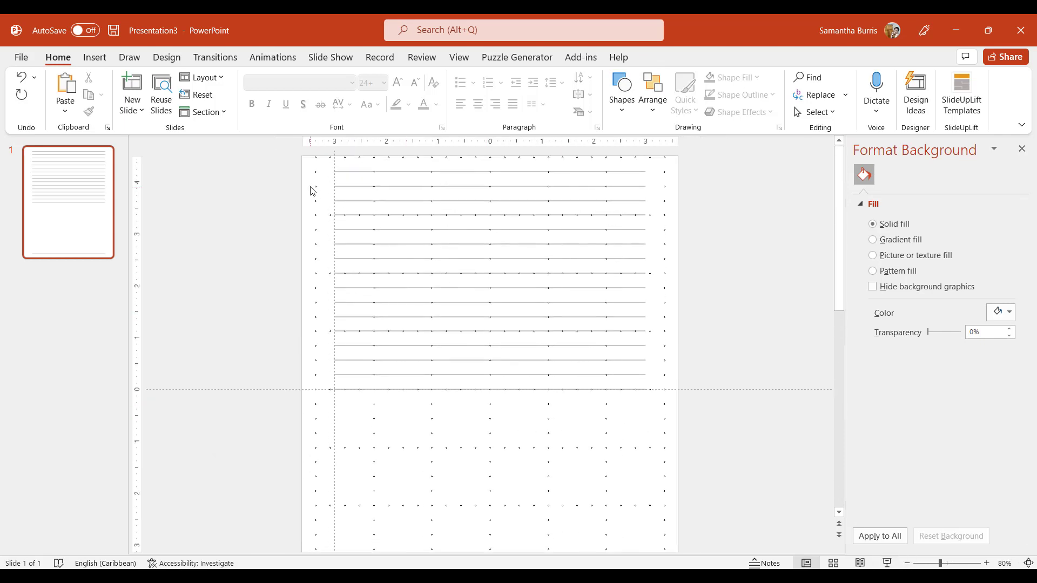
left_click_drag(265, 152, 924, 448)
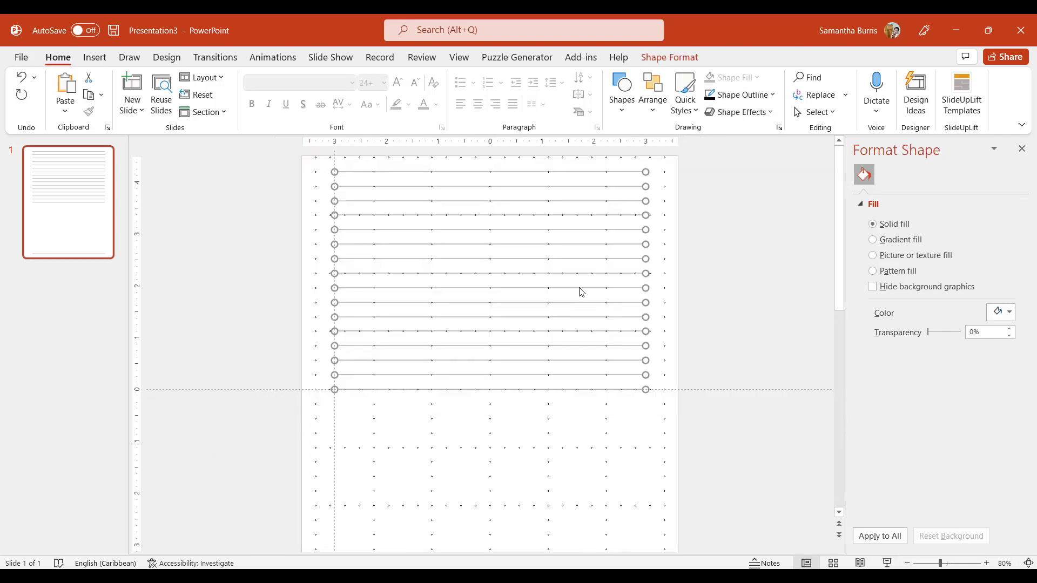
scroll(380, 231, "down", 1)
left_click_drag(366, 215, 369, 444)
scroll(443, 394, "down", 1)
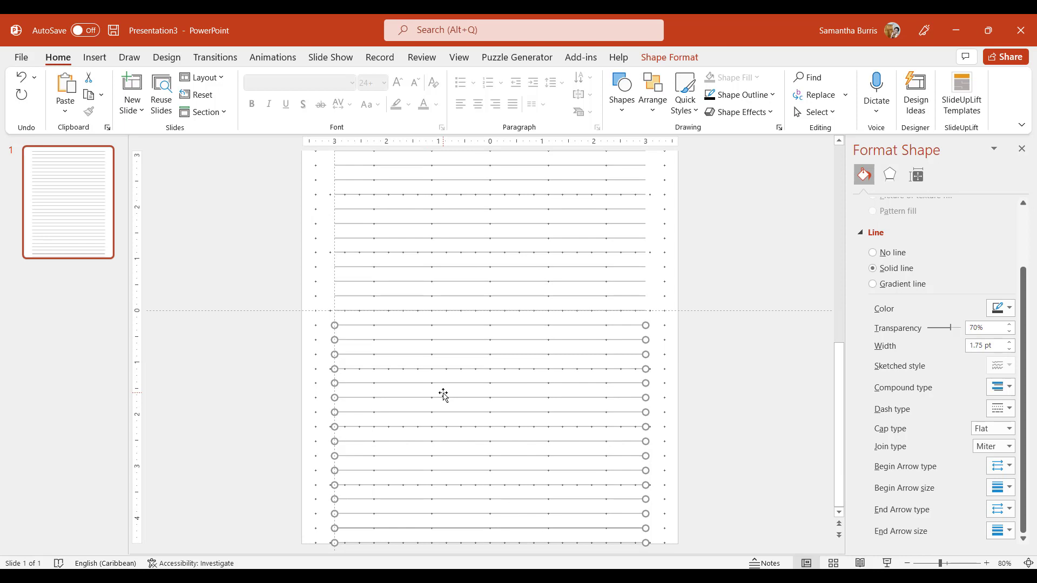
left_click(697, 419)
left_click(626, 531)
key("Escape")
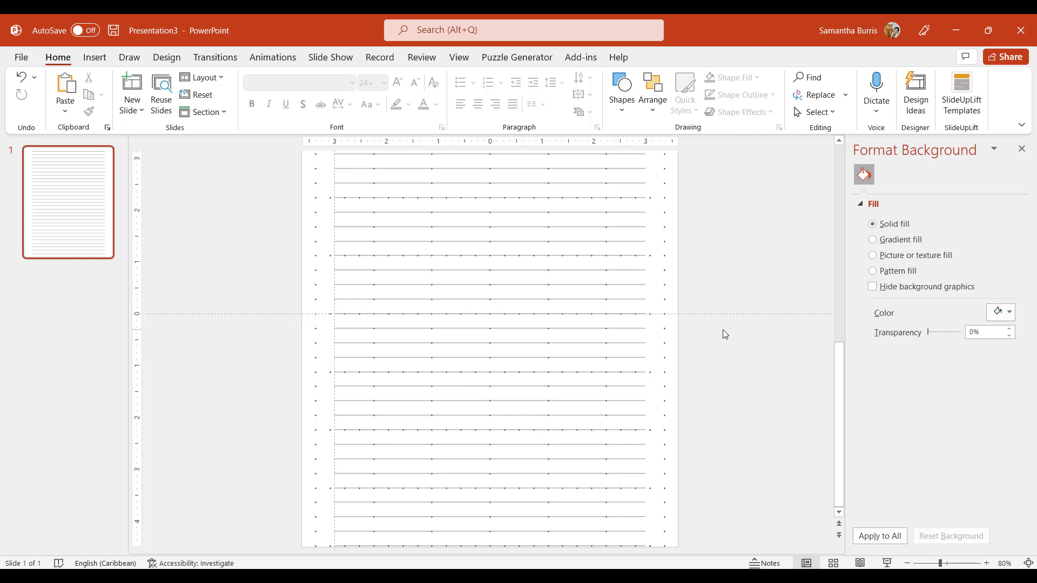
- Hide the ruler, gridlines and guides from the View tab
left_click(458, 56)
left_click(285, 78)
left_click(285, 95)
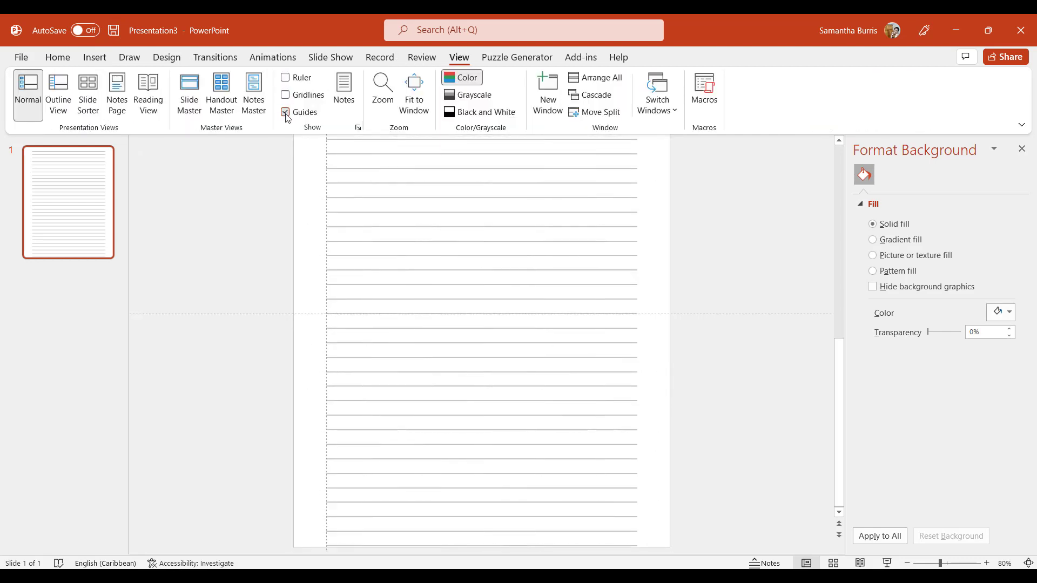
left_click(285, 112)
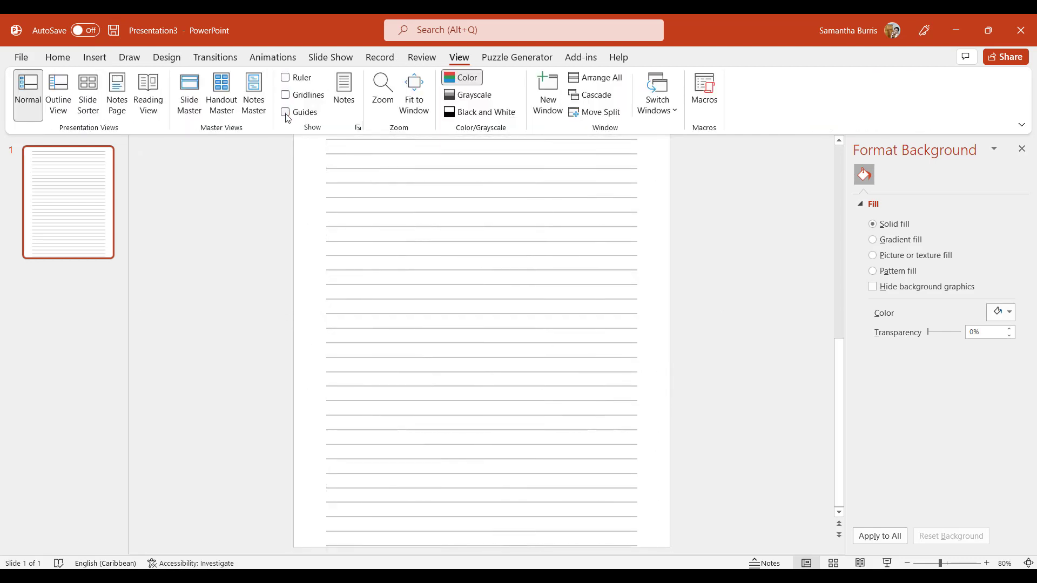
- Close the Format Background pane and zoom in on the lined page
left_click(1021, 149)
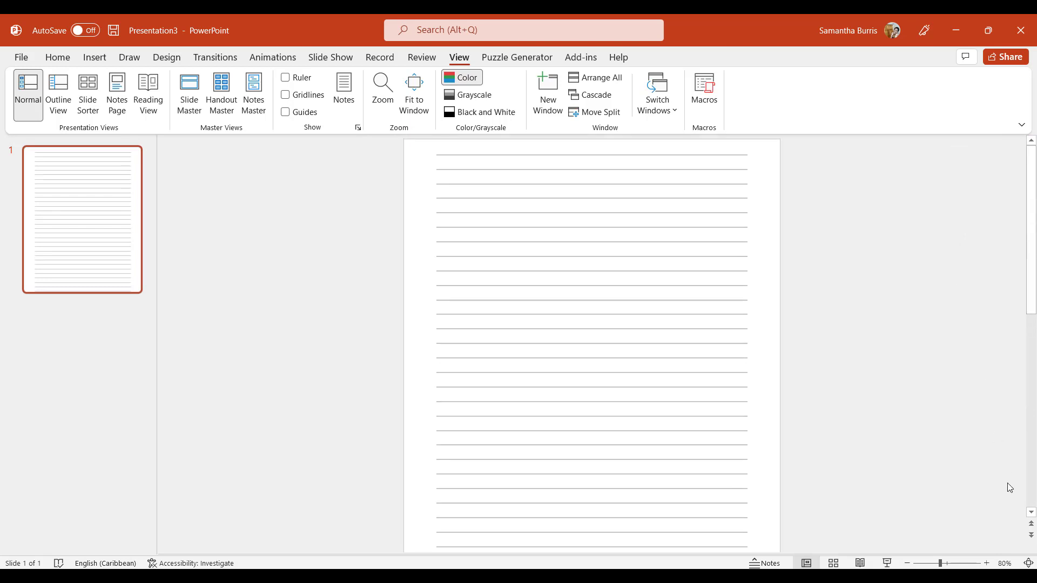
left_click(987, 564)
left_click(987, 564)
left_click(987, 564)
left_click(987, 563)
left_click(987, 563)
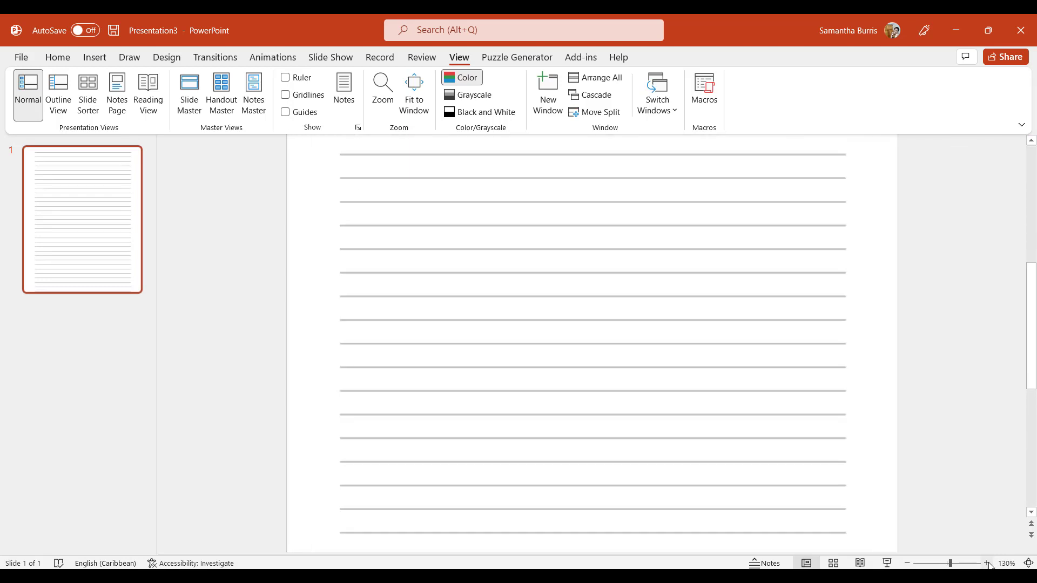
left_click(986, 563)
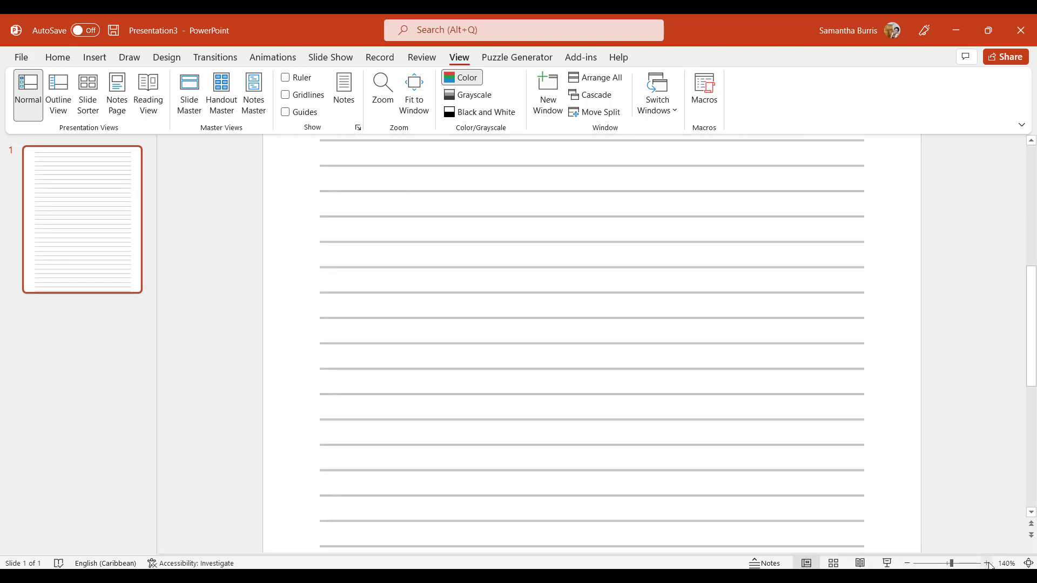
- Zoom out to see the whole page and delete the bottom ruled line
left_click(908, 564)
left_click(908, 564)
left_click(908, 563)
left_click(908, 564)
left_click(908, 564)
left_click(908, 564)
left_click(908, 564)
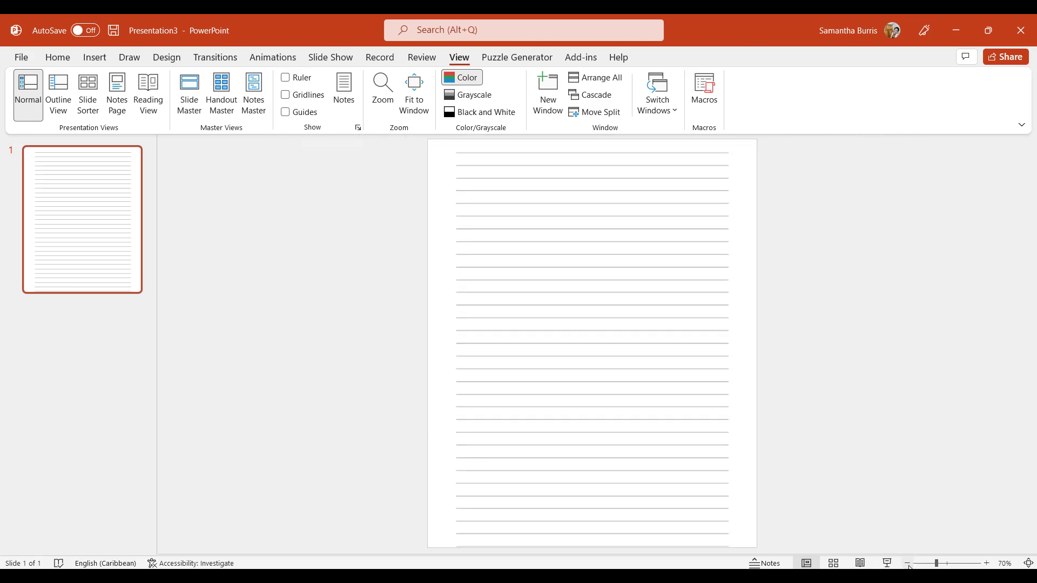
left_click(673, 547)
key("Delete")
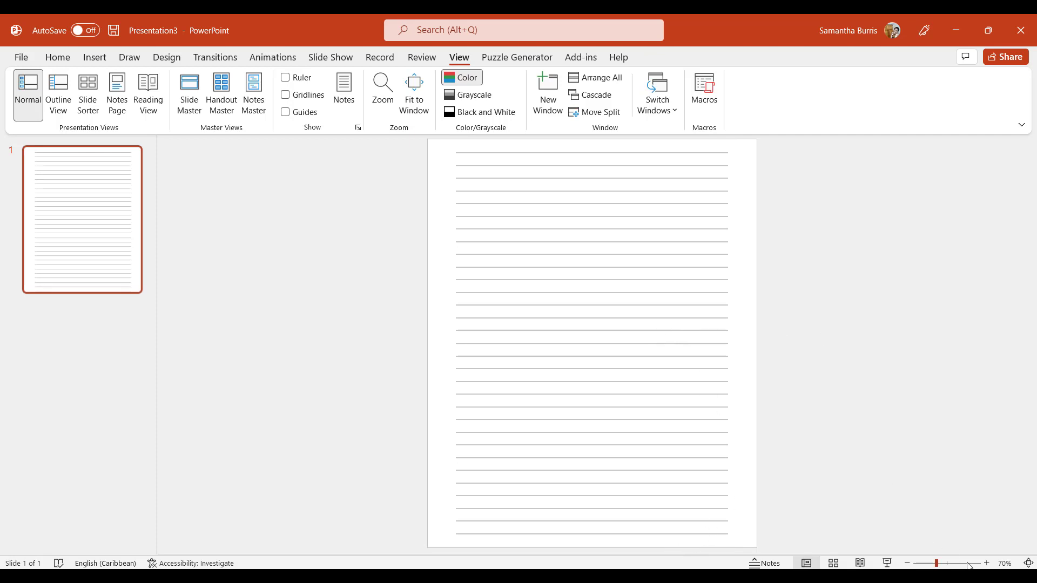
- Zoom the lined slide to 110% and select the slide 1 thumbnail
left_click(987, 563)
left_click(987, 563)
left_click(987, 563)
left_click(987, 563)
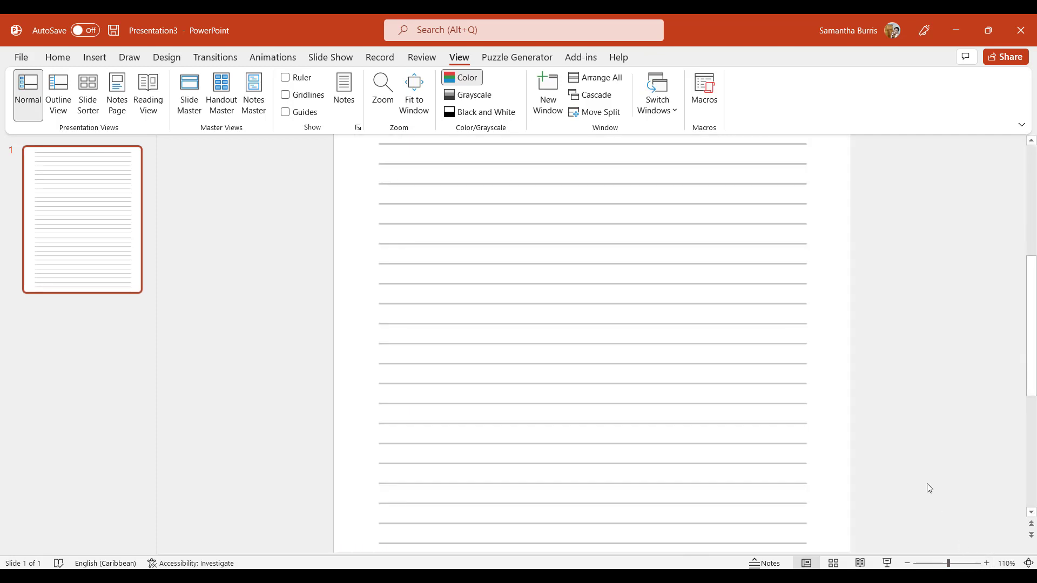
left_click(64, 281)
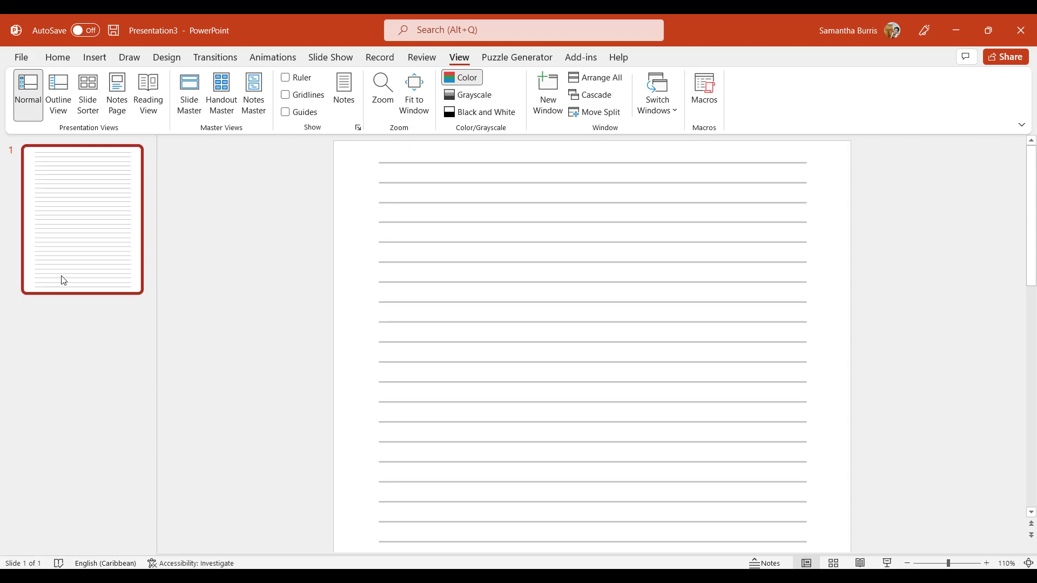
- Duplicate slide 1, then keep duplicating the selection with Ctrl+D until the deck has 32 slides
right_click(63, 280)
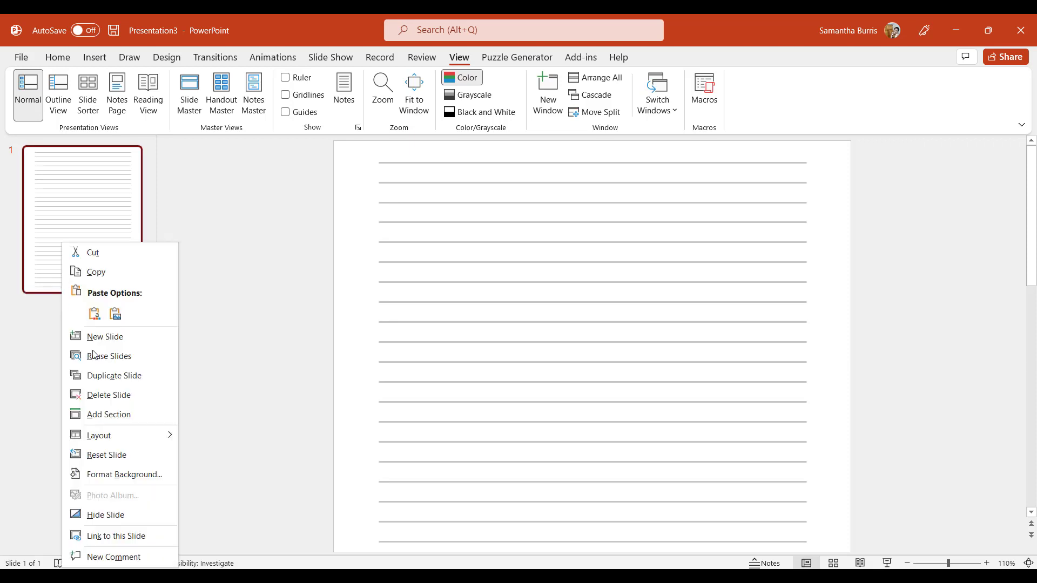
left_click(103, 382)
left_click(72, 286, "ctrl")
key("ctrl+d")
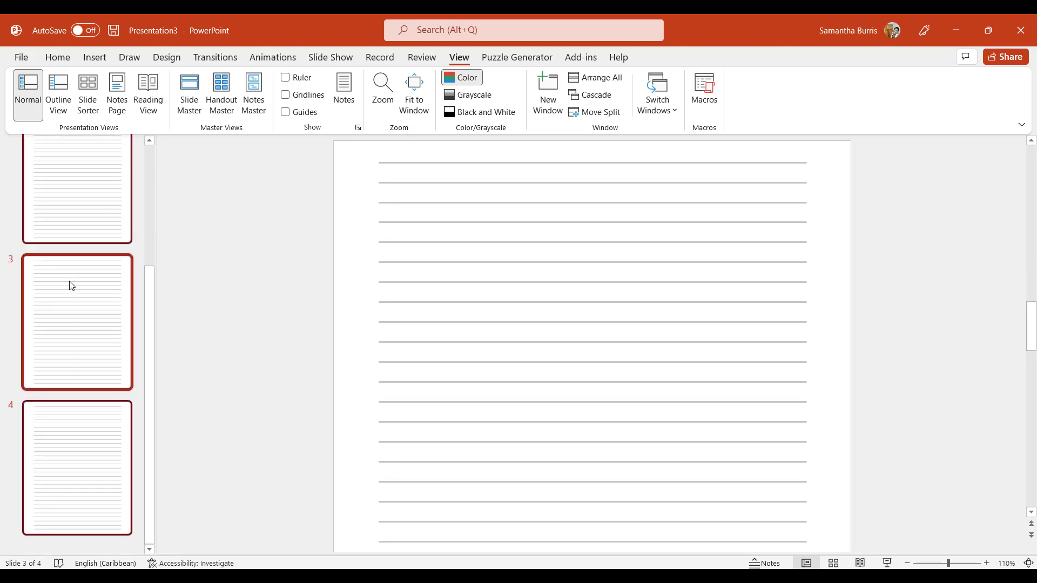
key("ctrl+d")
key("ctrl+d")
key("ctrl+d")
key("ctrl+d")
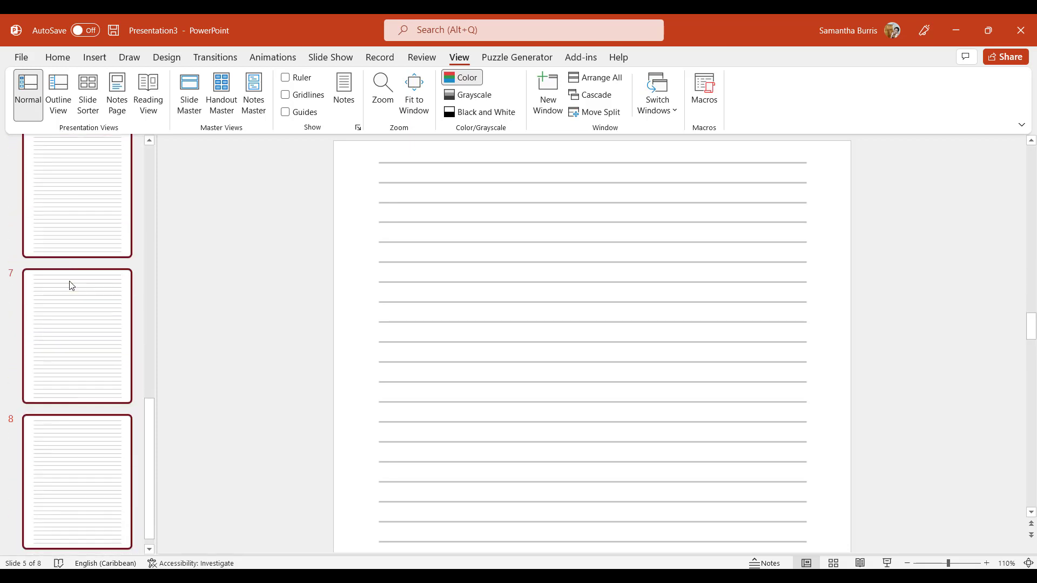
key("ctrl+d")
key("ctrl+d")
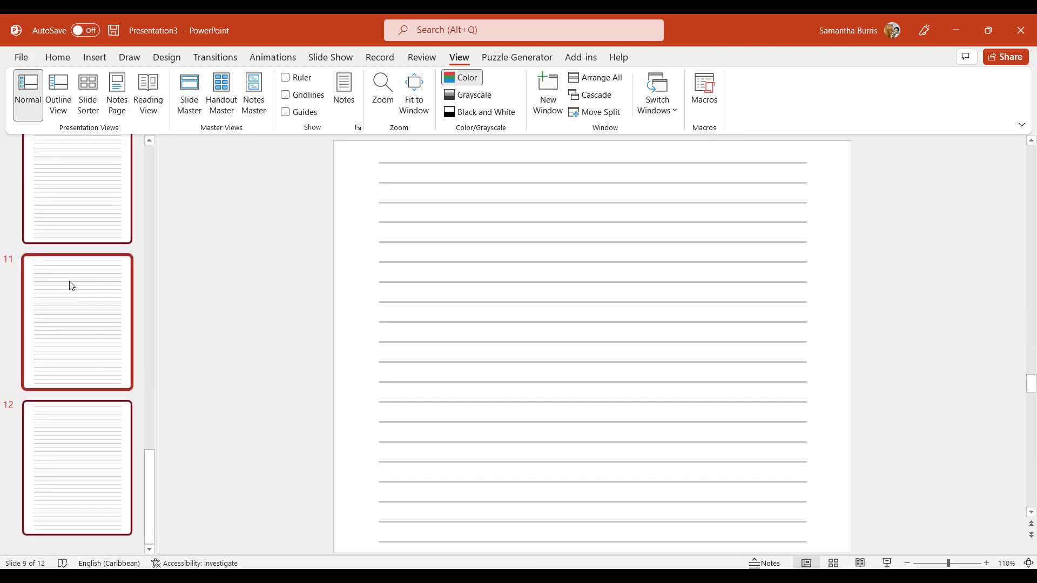
key("ctrl+d")
key("ctrl+d")
key("ctrl+d")
key("ctrl+d")
key("ctrl+d")
key("ctrl+d")
key("ctrl+d")
key("ctrl+d")
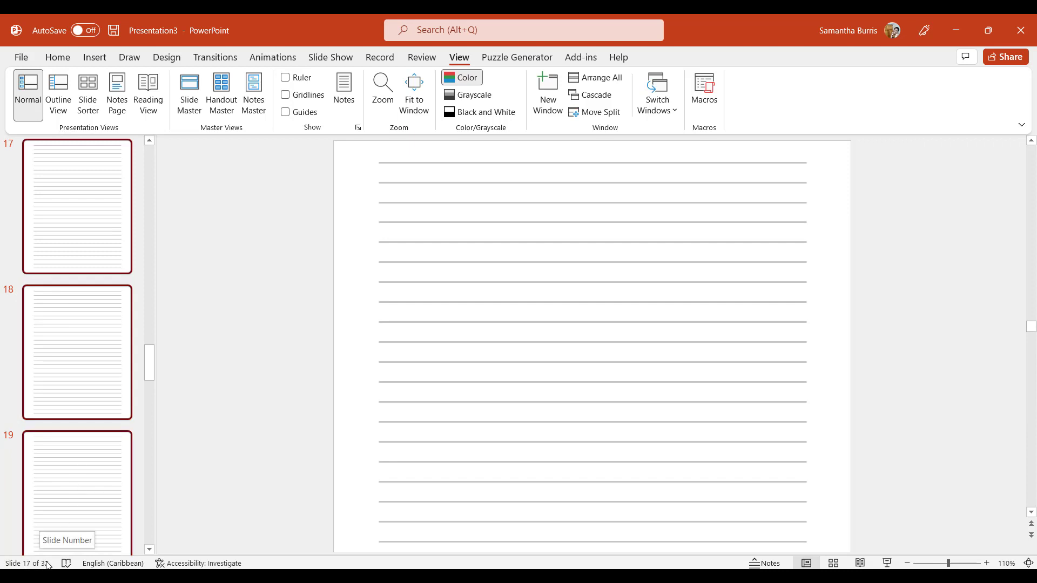
- Paste copies to grow the deck to 64, then 128, then duplicate all slides to reach 256
left_click(85, 486)
scroll(85, 487, "down", 10)
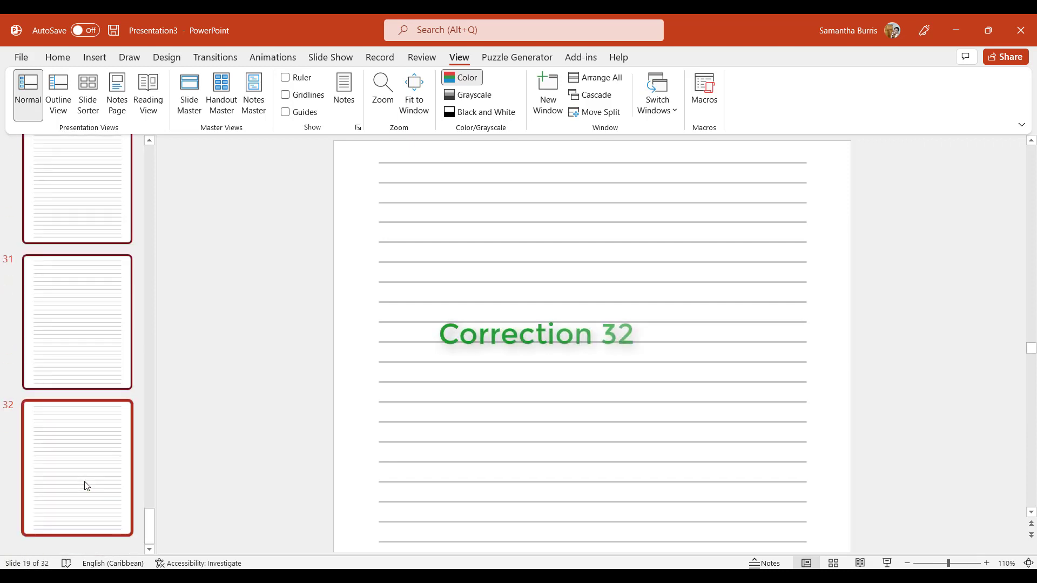
key("ctrl+v")
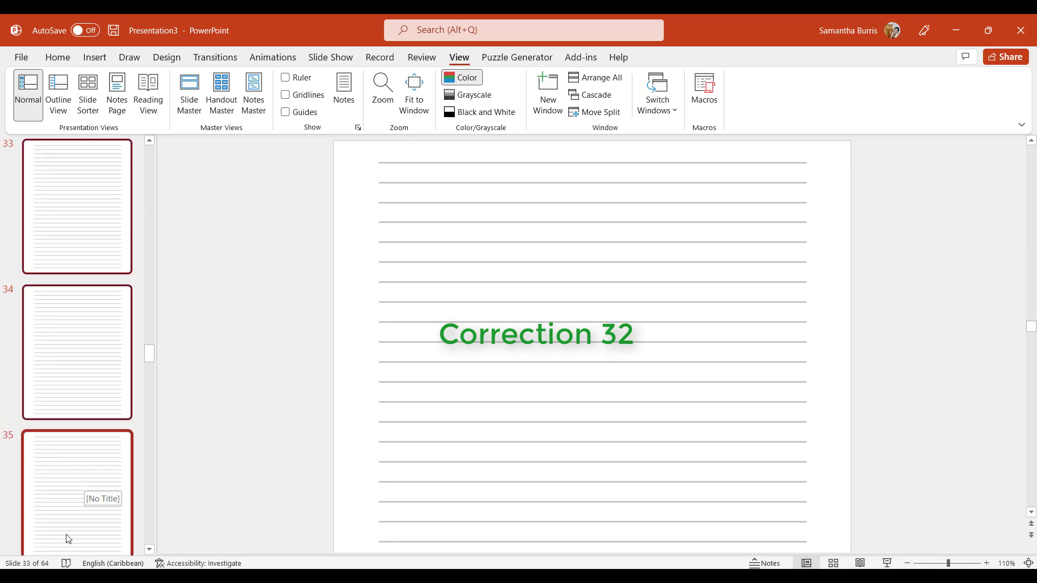
left_click(68, 539)
scroll(69, 540, "down", 15)
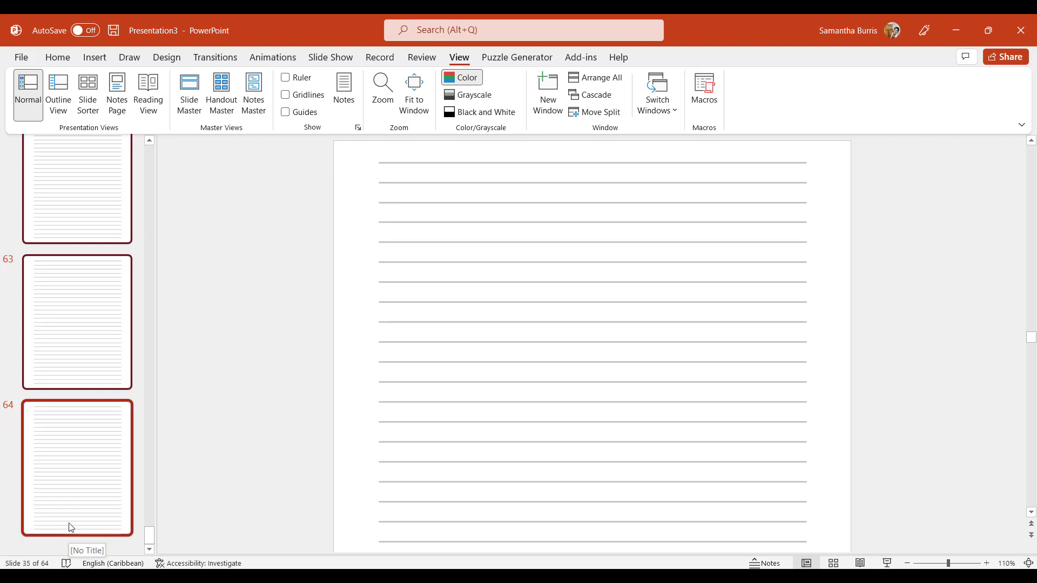
left_click(70, 528)
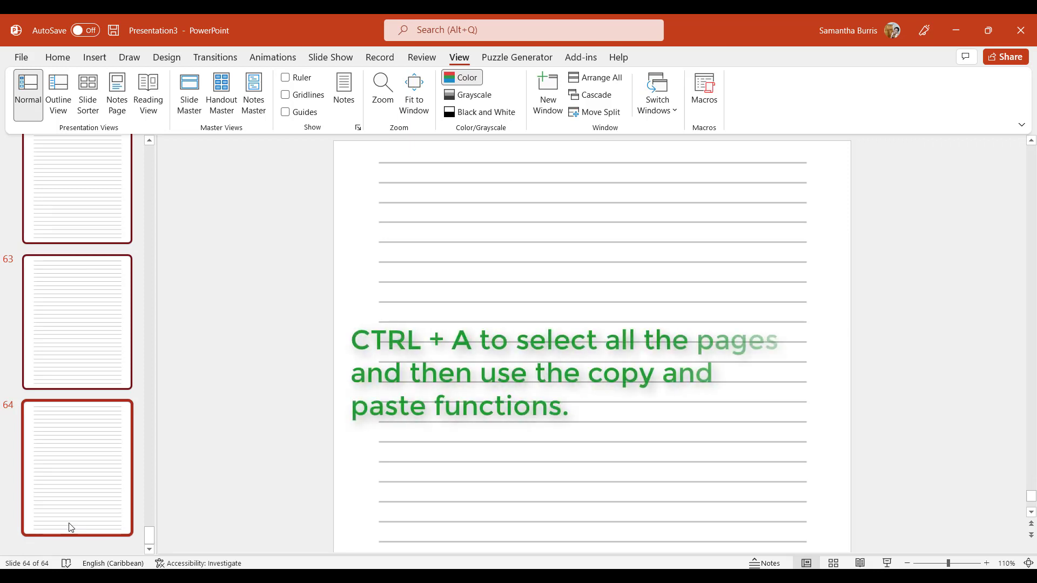
key("ctrl+v")
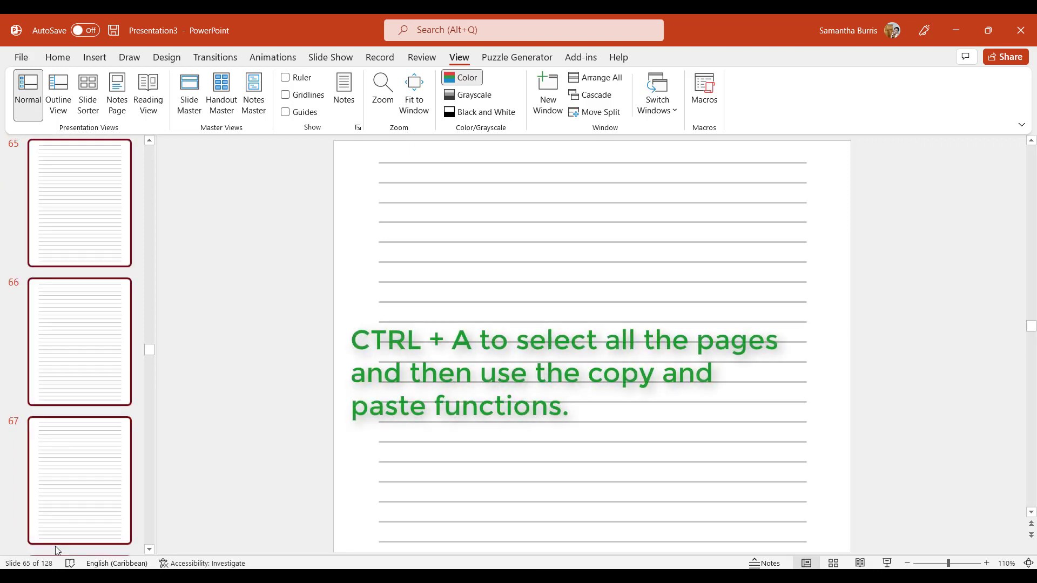
left_click(69, 512)
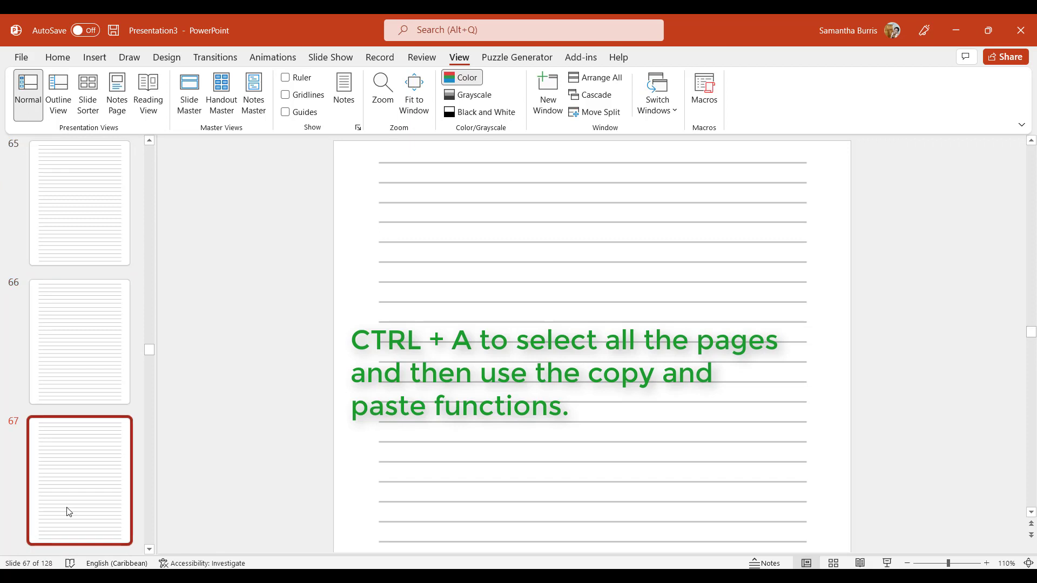
key("ctrl+a")
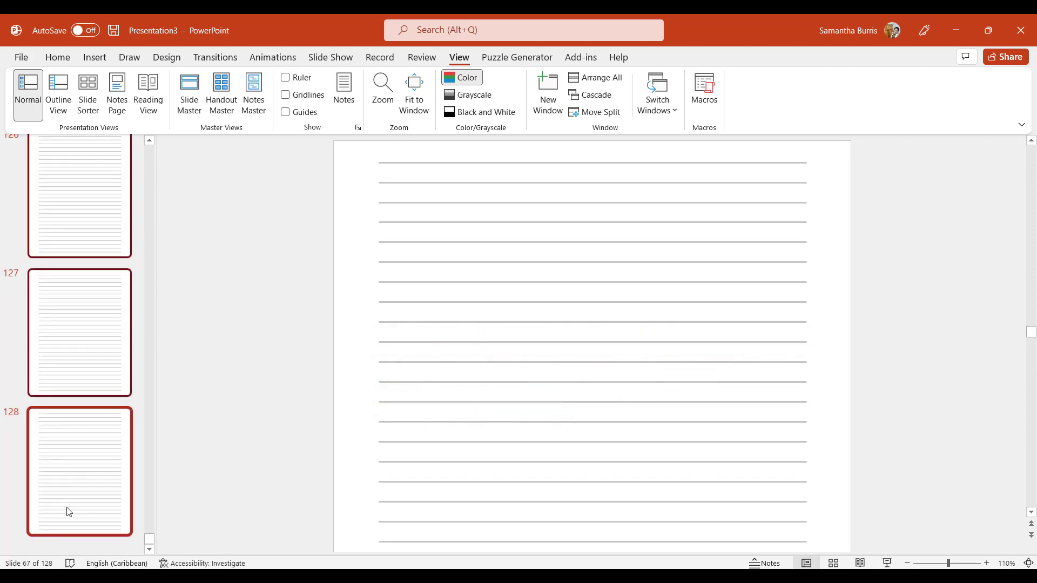
key("ctrl+d")
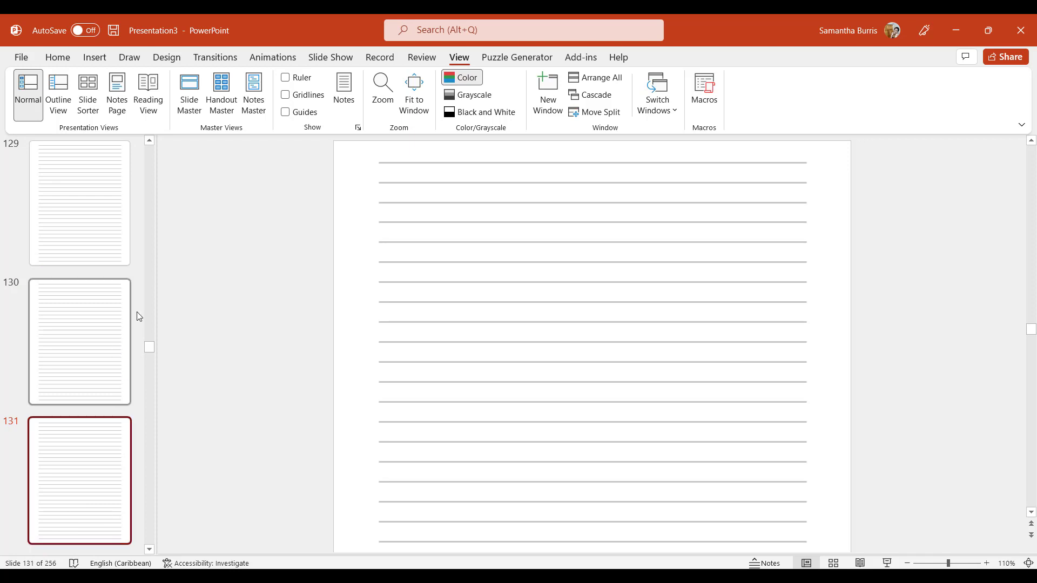
- Delete slides 123–131 and a second range from slide 116 onward, leaving 238 slides
scroll(149, 195, "up", 5)
left_click(93, 196, "shift")
right_click(94, 196)
left_click(130, 347)
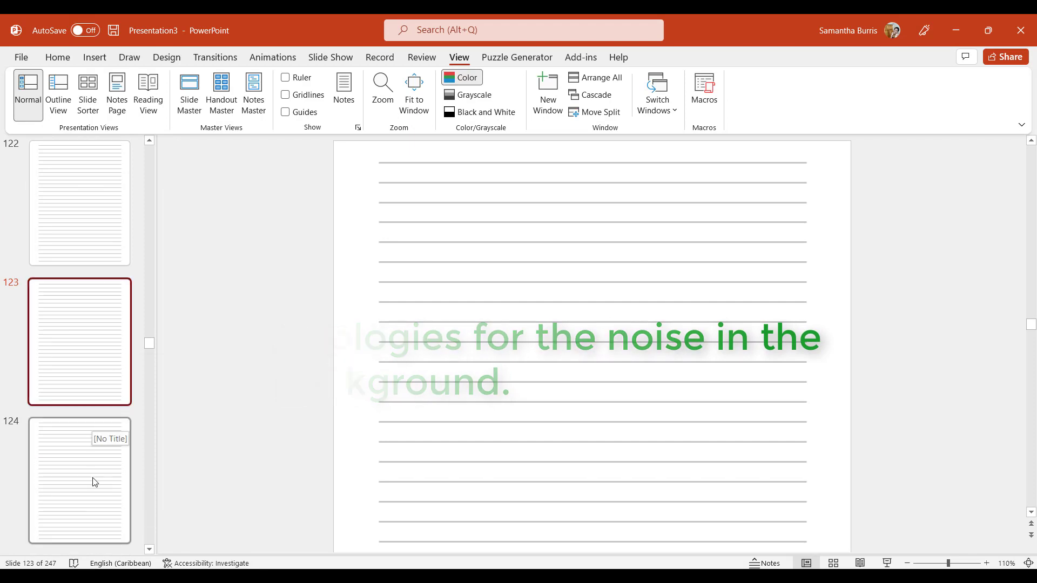
left_click(93, 456)
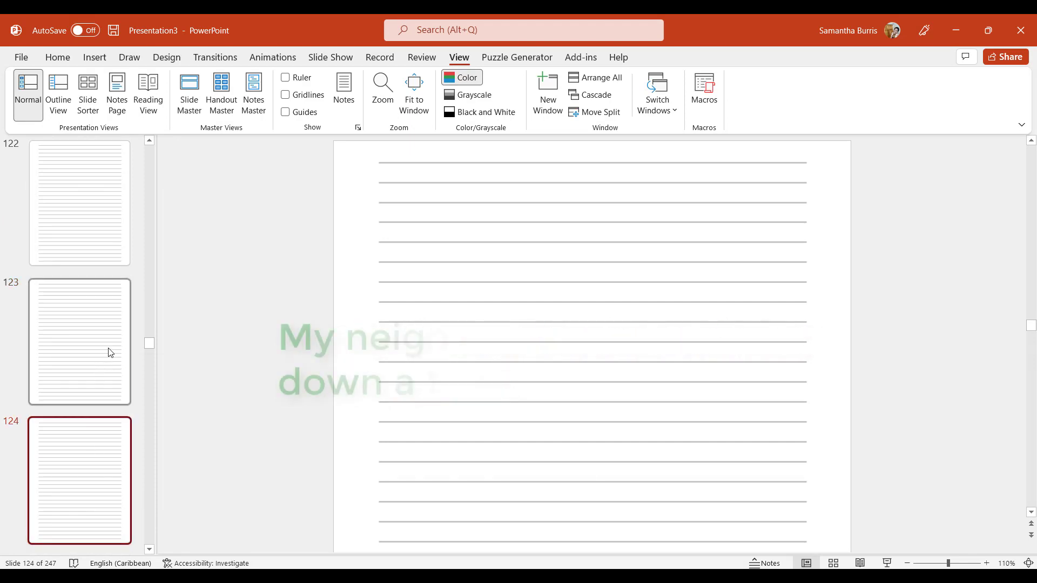
scroll(107, 351, "up", 7)
left_click(71, 227, "shift")
right_click(72, 224)
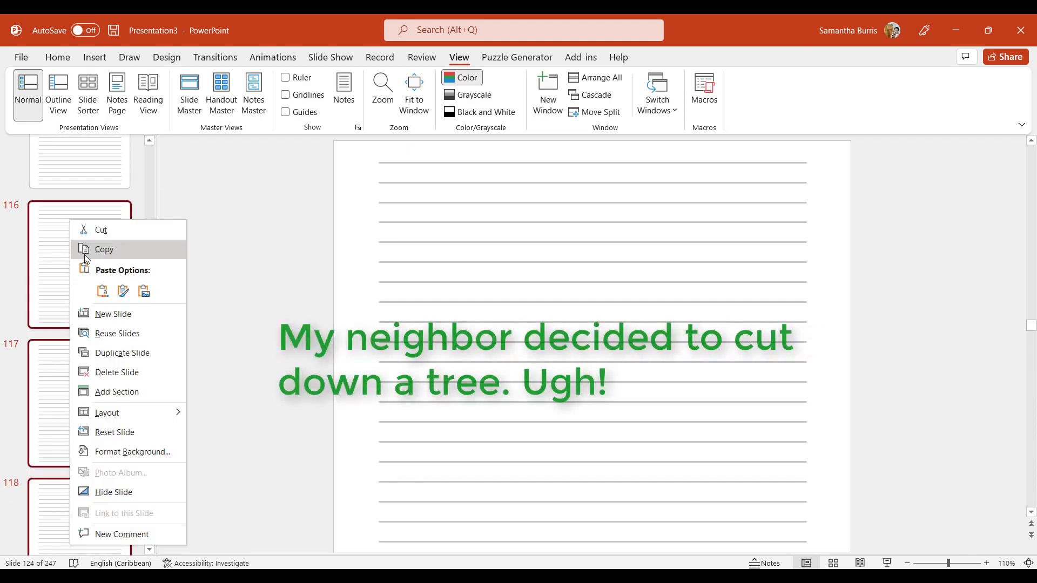
left_click(103, 372)
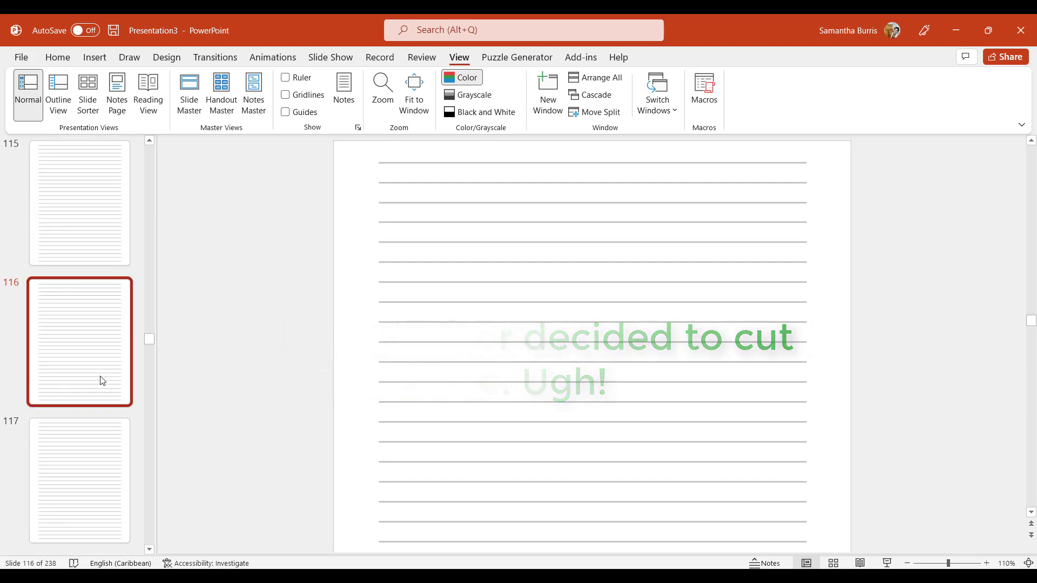
- Delete slides 117–128, then slides 68–226, leaving 67 slides
left_click(106, 454)
scroll(107, 455, "down", 10)
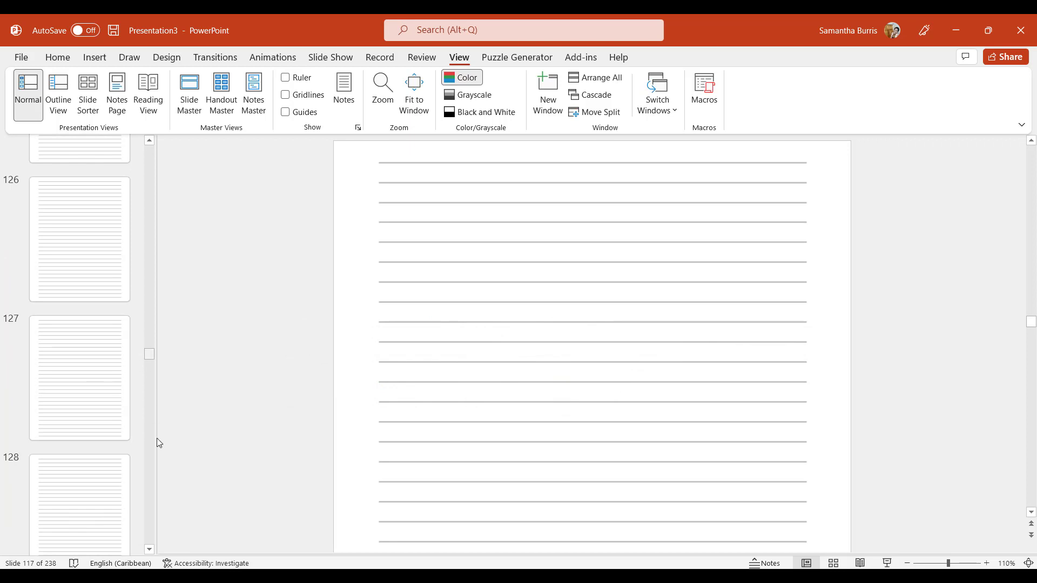
left_click(98, 503, "shift")
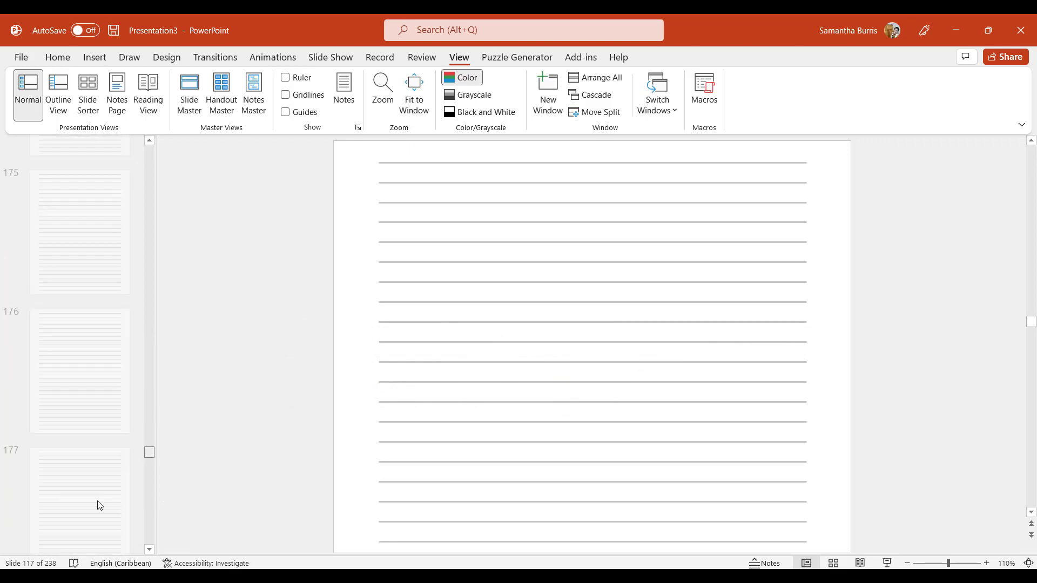
right_click(90, 346)
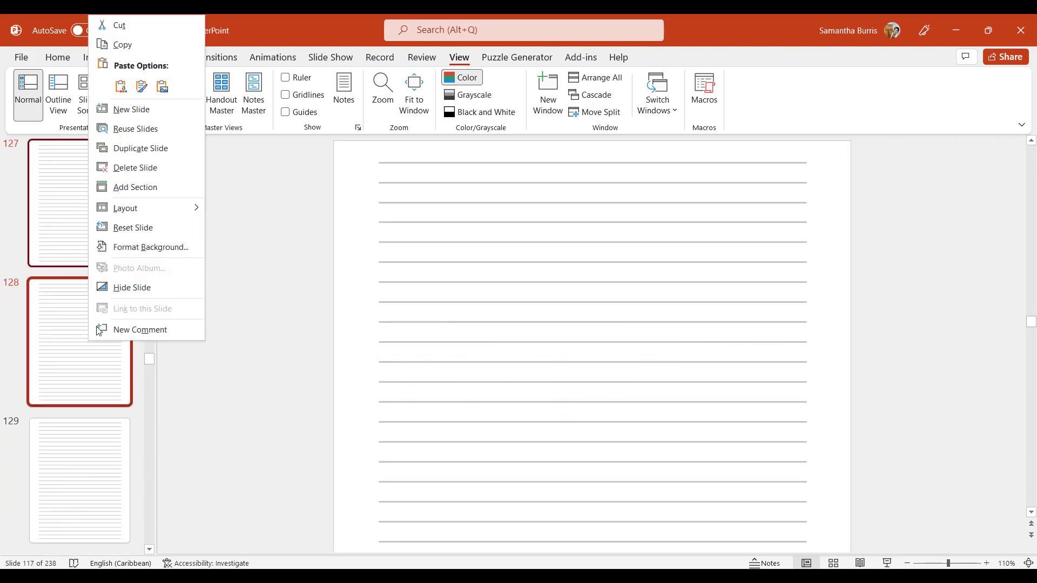
left_click(123, 169)
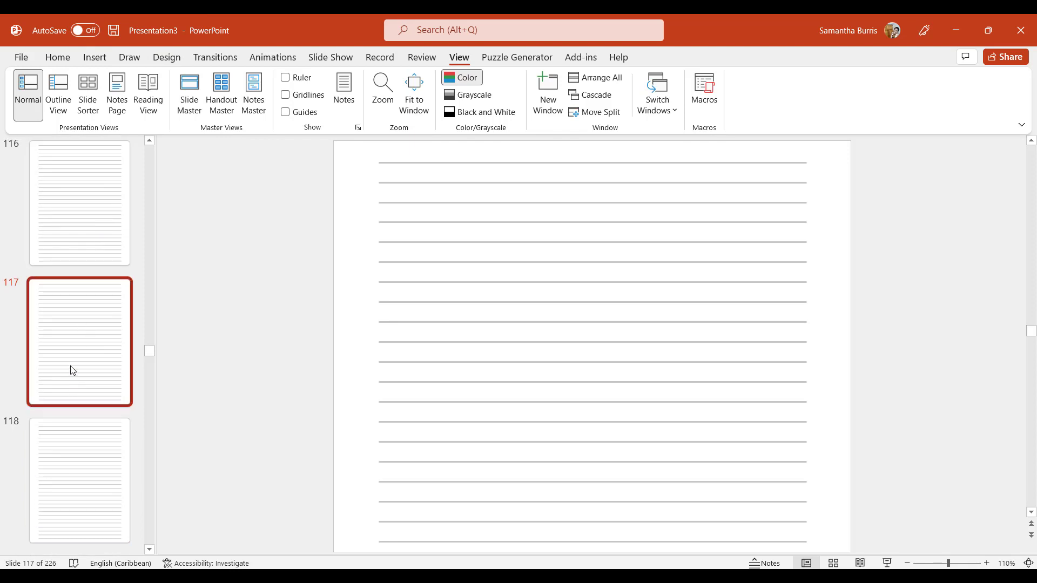
left_click_drag(150, 352, 64, 270)
left_click(98, 266)
left_click(150, 535)
left_click(81, 474, "shift")
right_click(82, 468)
left_click(115, 292)
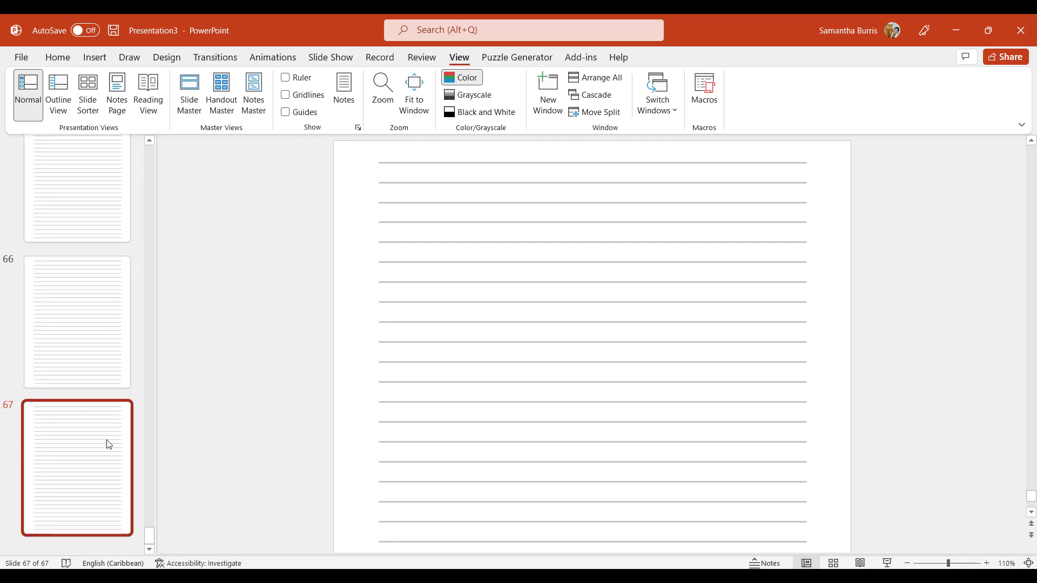
- Duplicate all 67 slides, then duplicate slides 68–134 to lengthen the deck
key("ctrl+a")
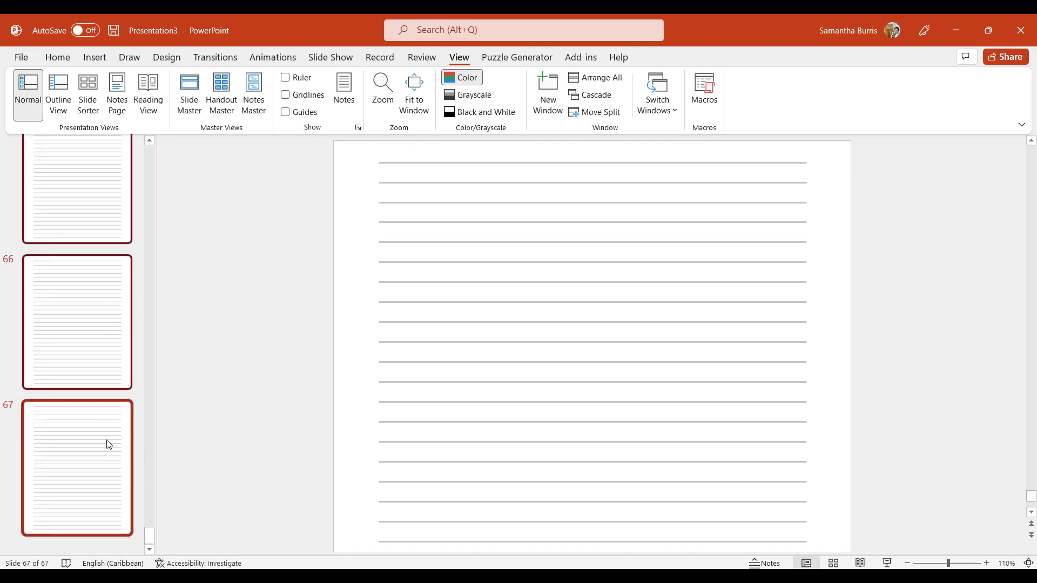
right_click(70, 325)
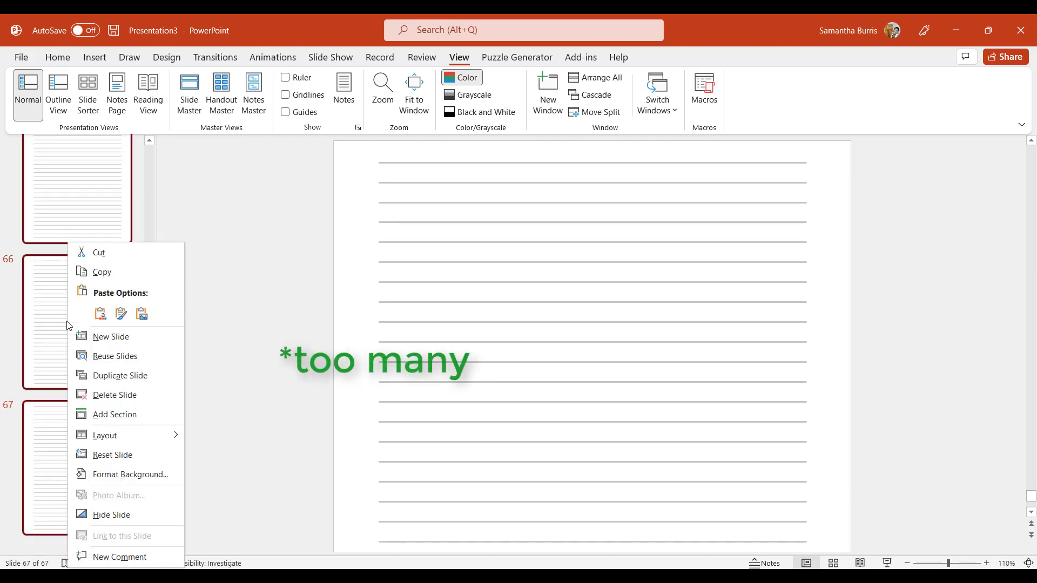
left_click(92, 379)
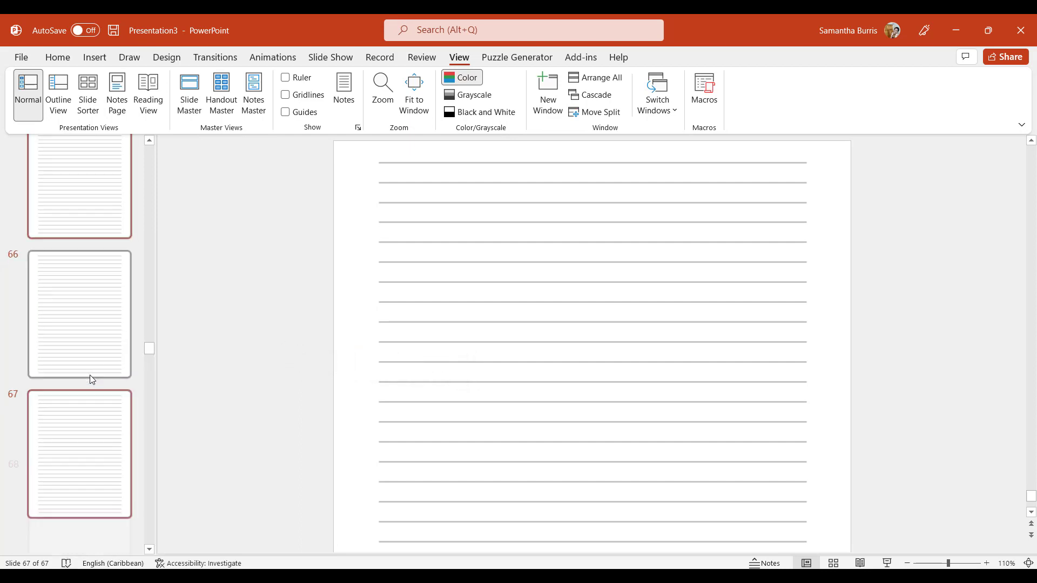
left_click(88, 491)
left_click(76, 224)
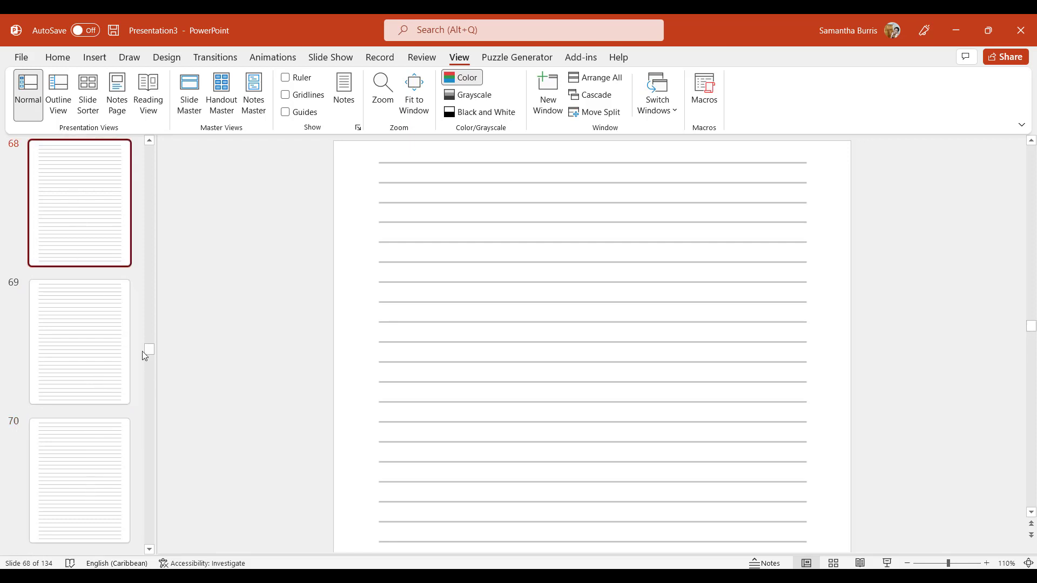
left_click_drag(144, 349, 149, 538)
left_click(73, 512, "shift")
right_click(74, 509)
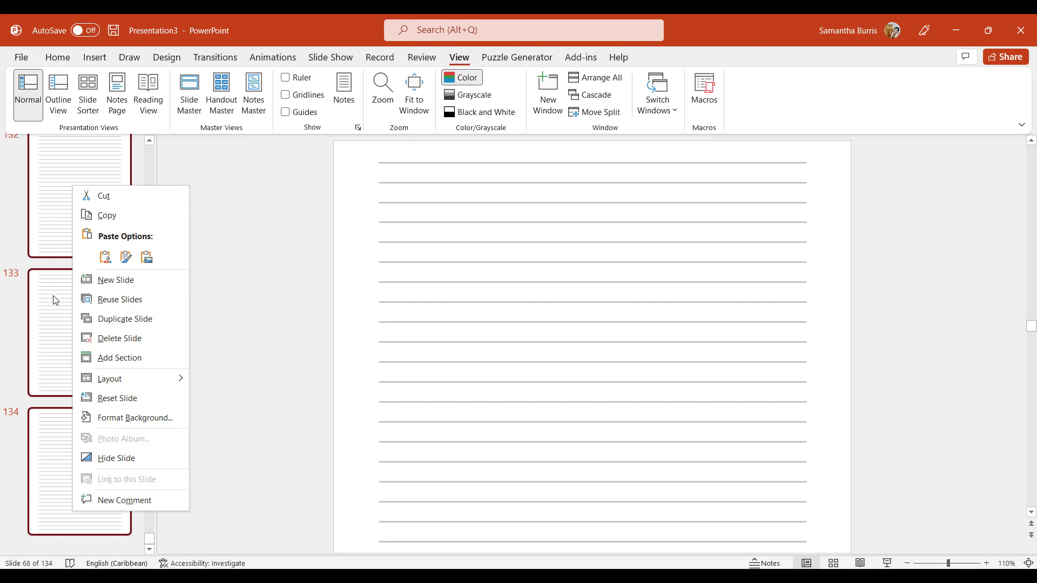
left_click(110, 319)
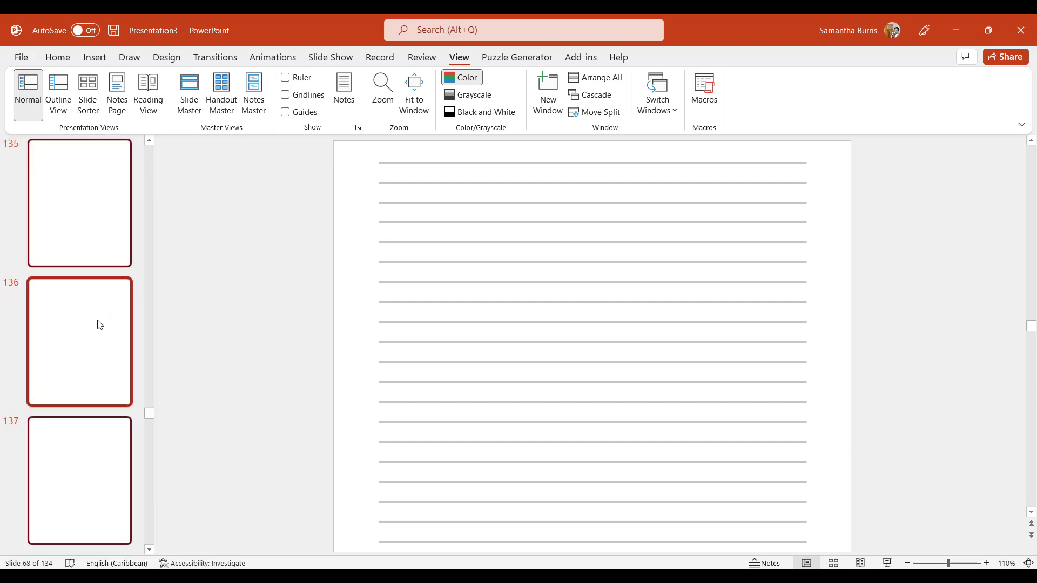
- Delete slides 135–137 and then slides 134–136 as surplus copies
left_click(99, 324)
left_click(76, 236)
left_click(87, 434, "shift")
right_click(86, 434)
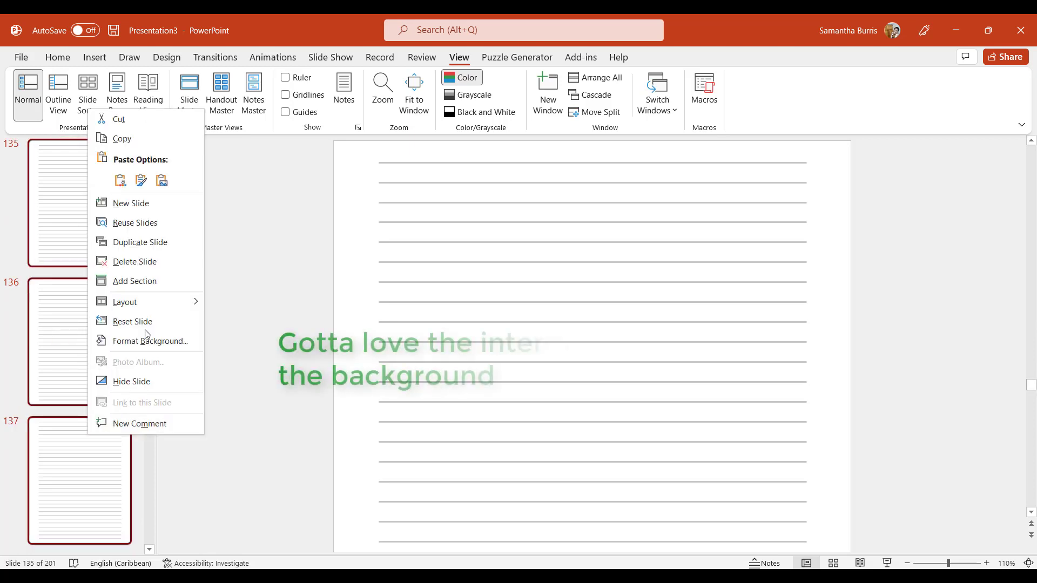
left_click(127, 261)
left_click(105, 459)
left_click(88, 219, "shift")
right_click(88, 216)
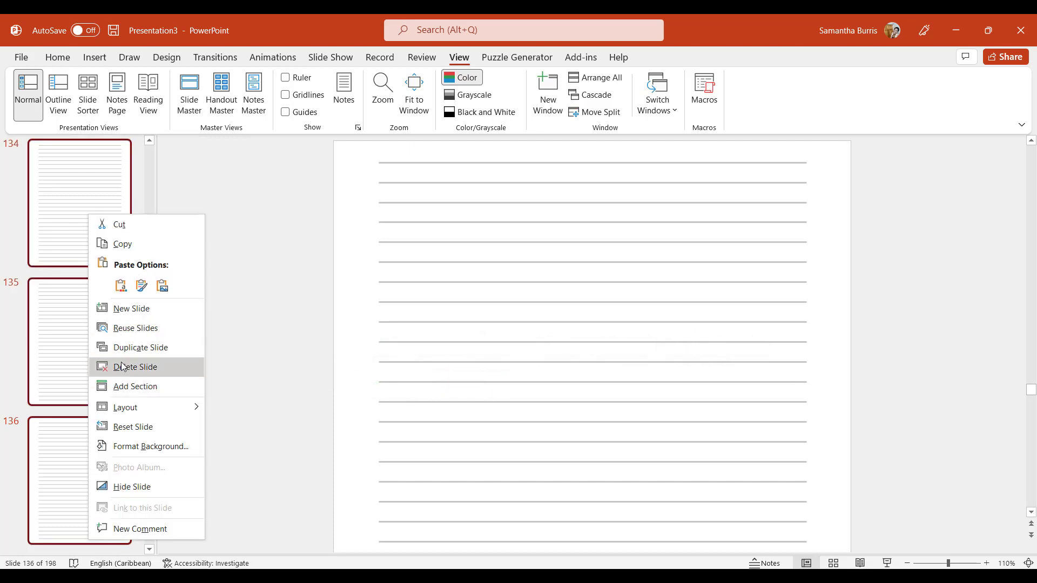
left_click(123, 367)
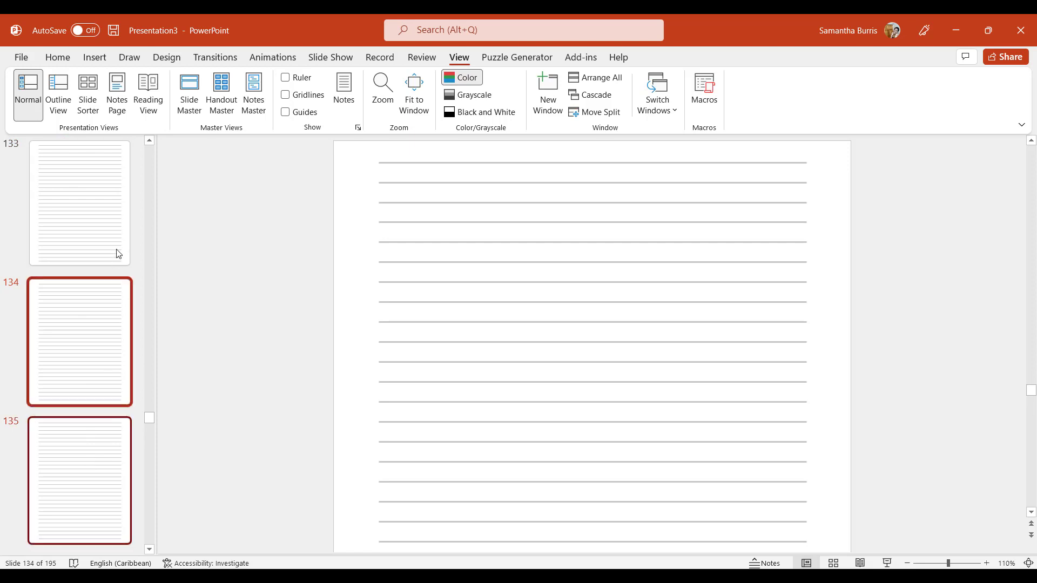
- Delete the remaining surplus slides so exactly 190 slides remain
right_click(94, 318)
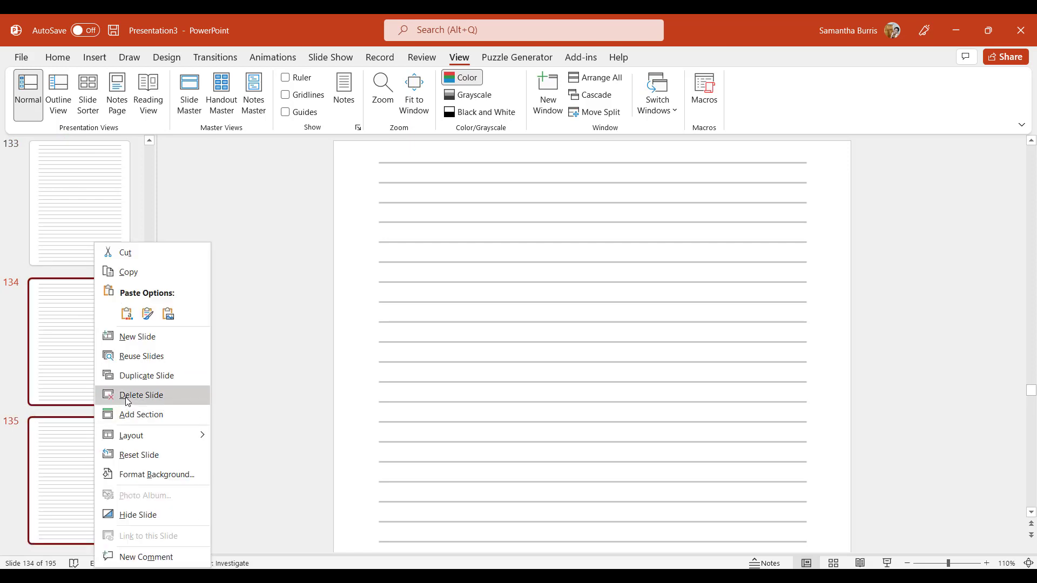
left_click(122, 393)
key("Delete")
key("Delete")
key("Delete")
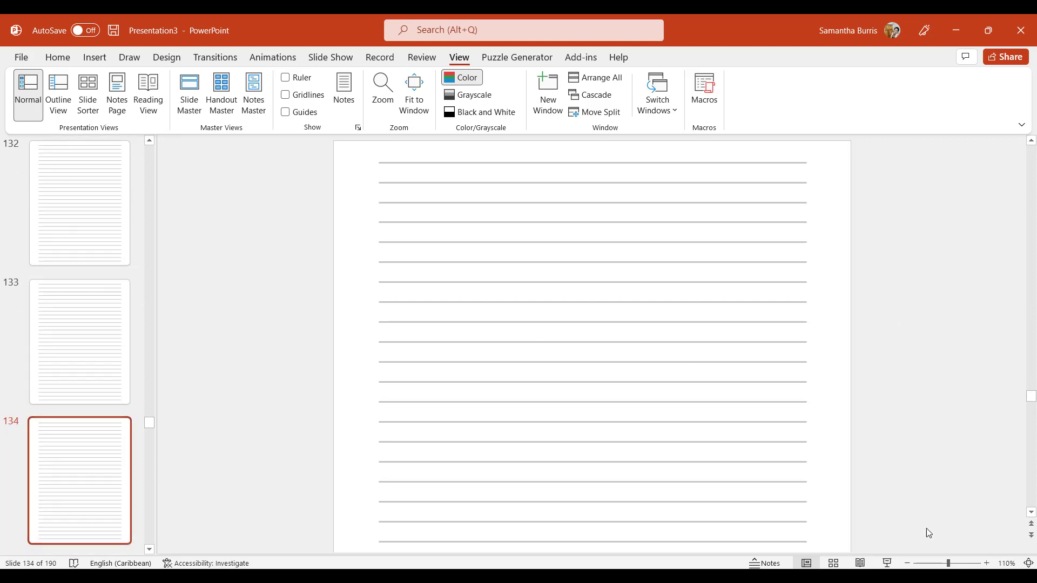
scroll(829, 505, "down", 6)
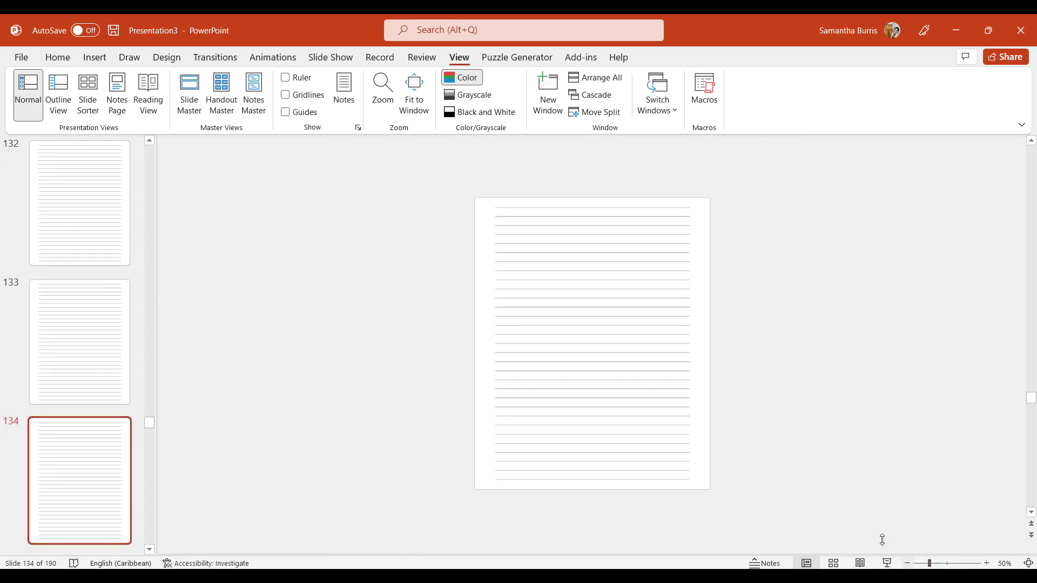
scroll(505, 348, "up", 3)
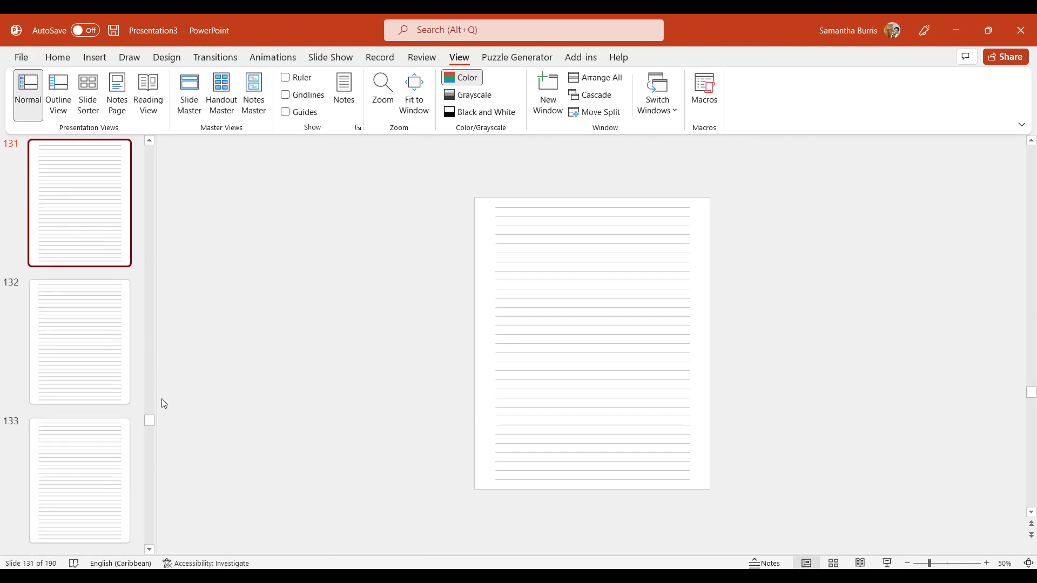
scroll(139, 173, "up", 3)
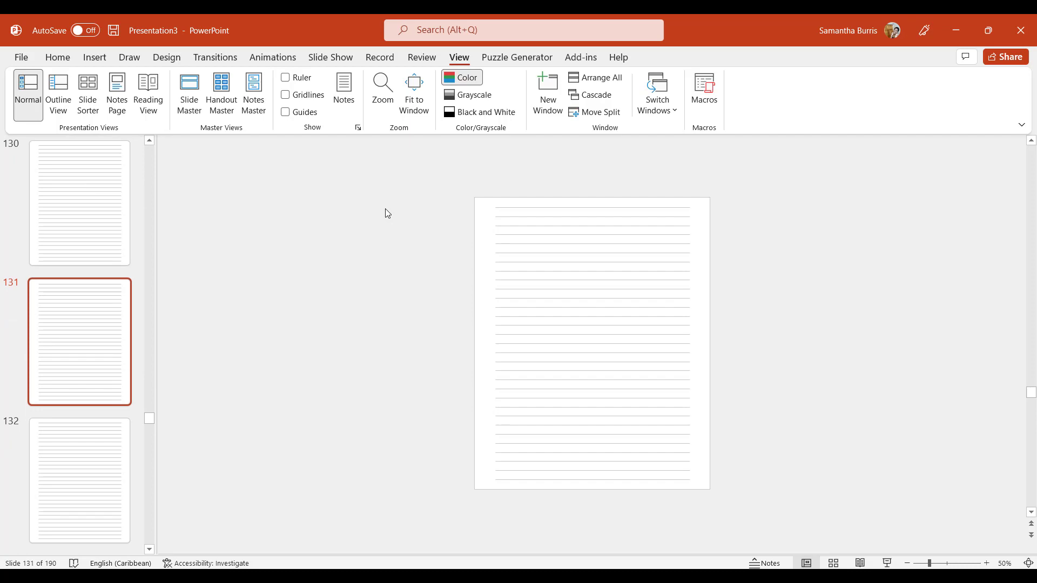
- Start File > Export > Create PDF/XPS for the deck
left_click(22, 58)
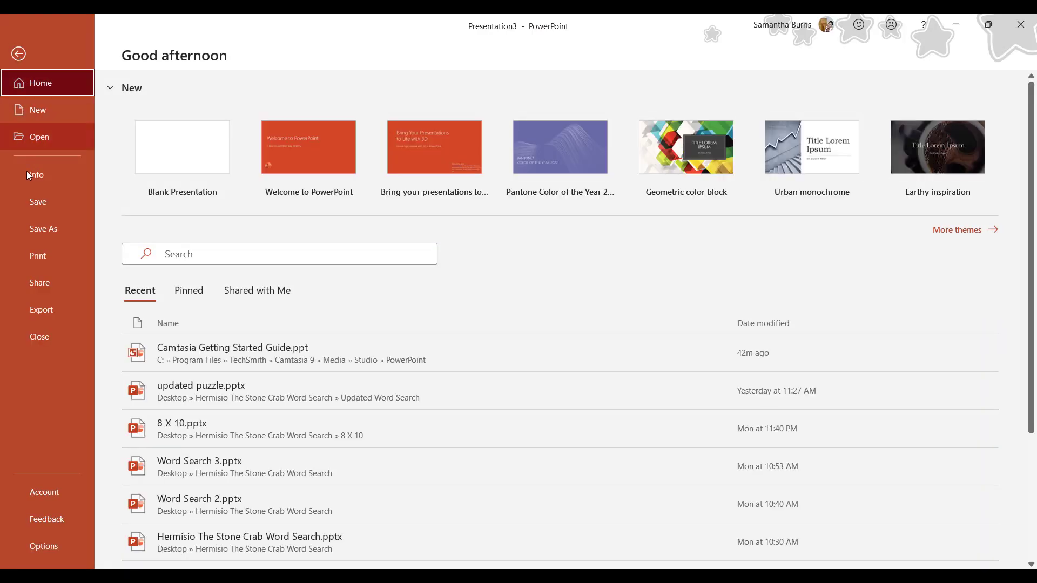
left_click(32, 233)
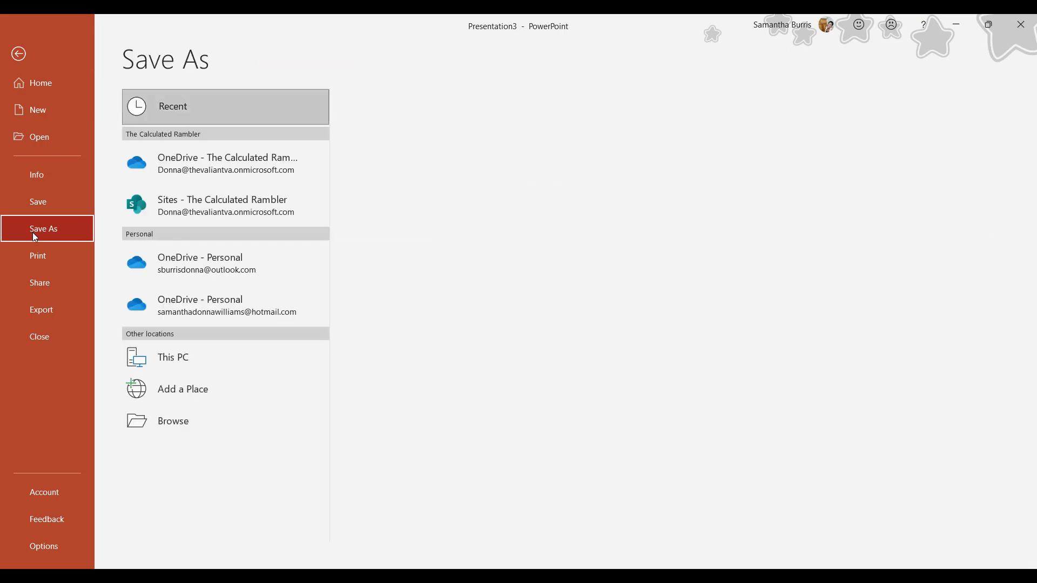
left_click(44, 310)
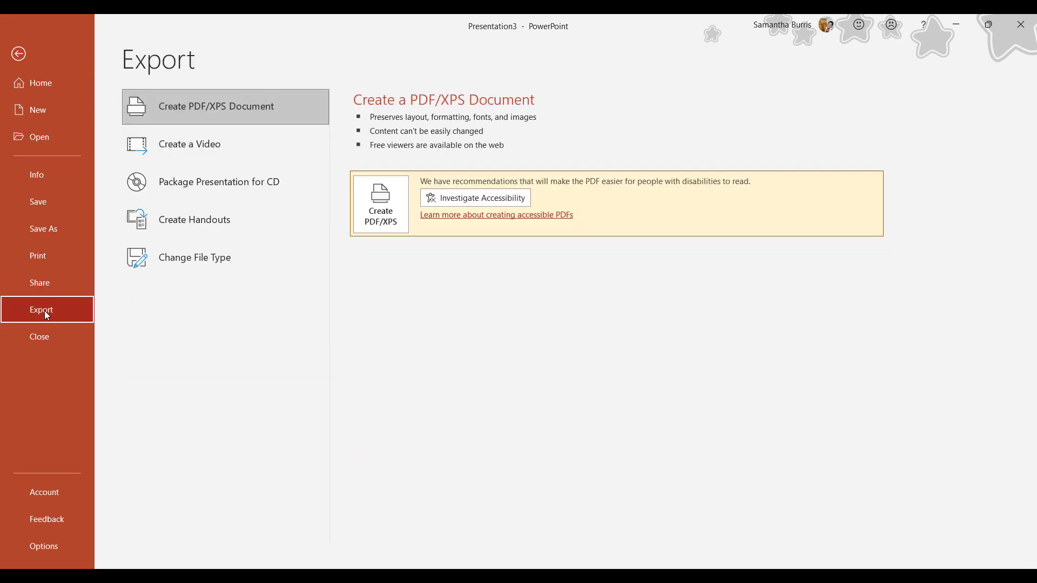
left_click(381, 210)
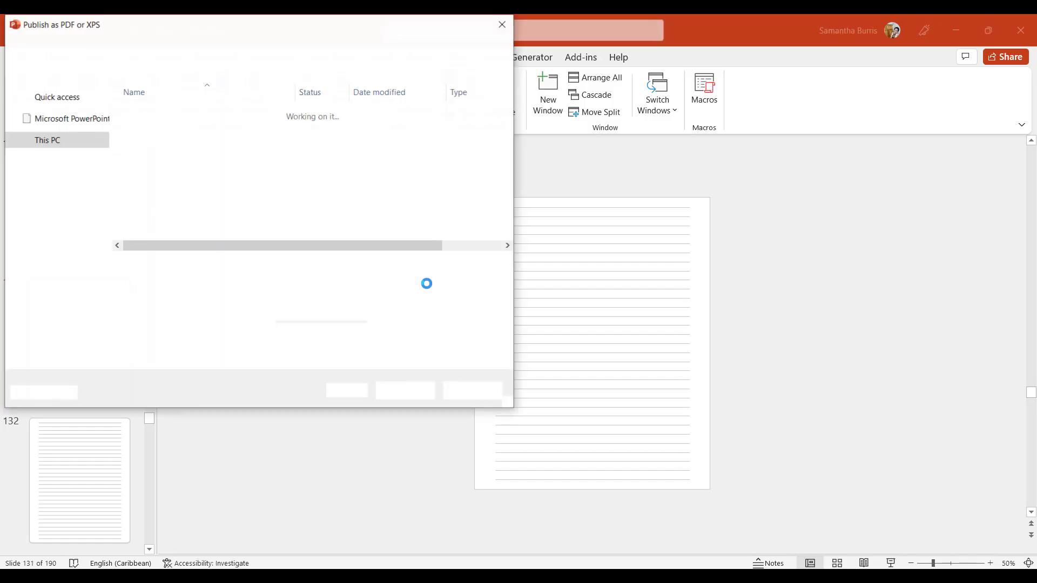
- Replace the default file name Presentation3 with 'Journal Interior'
left_click(145, 265)
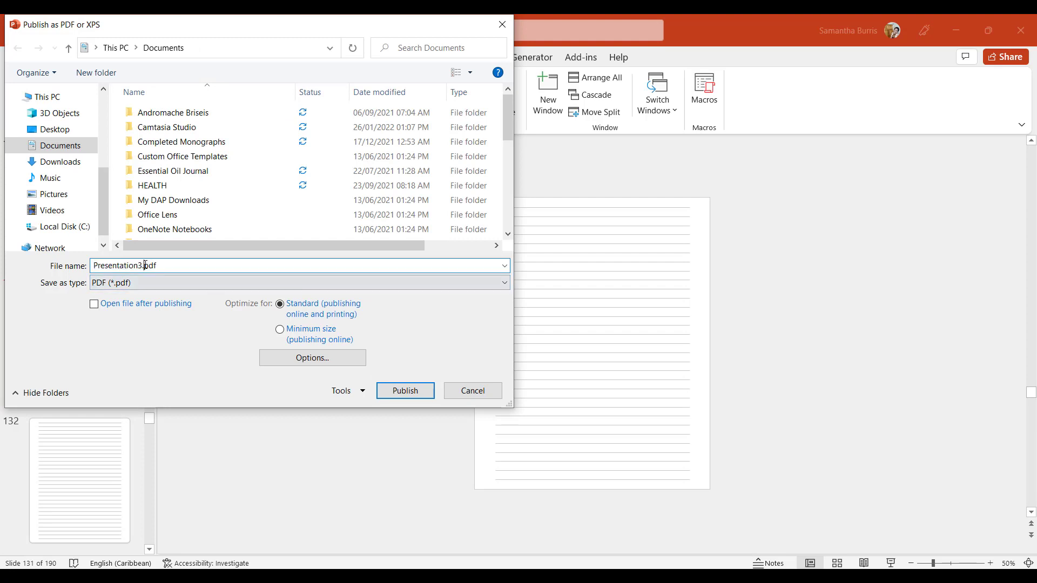
key("ctrl+z")
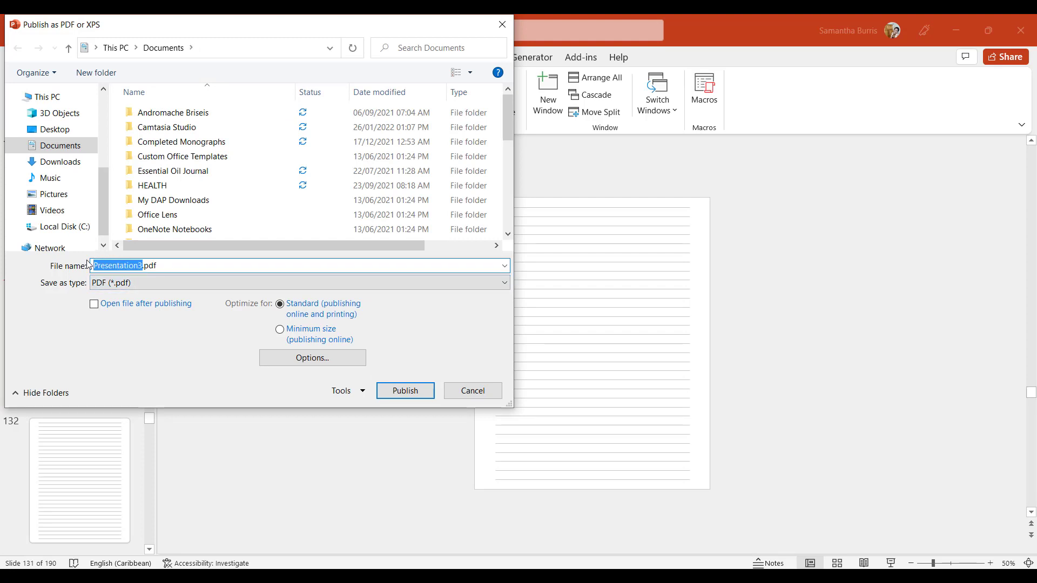
key("BackSpace")
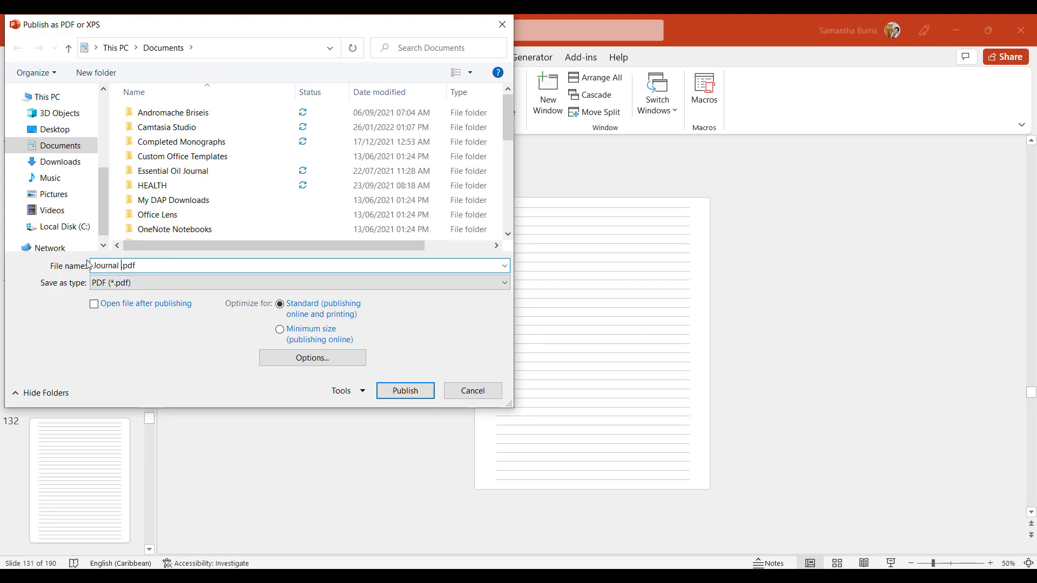
type("Journal Interior")
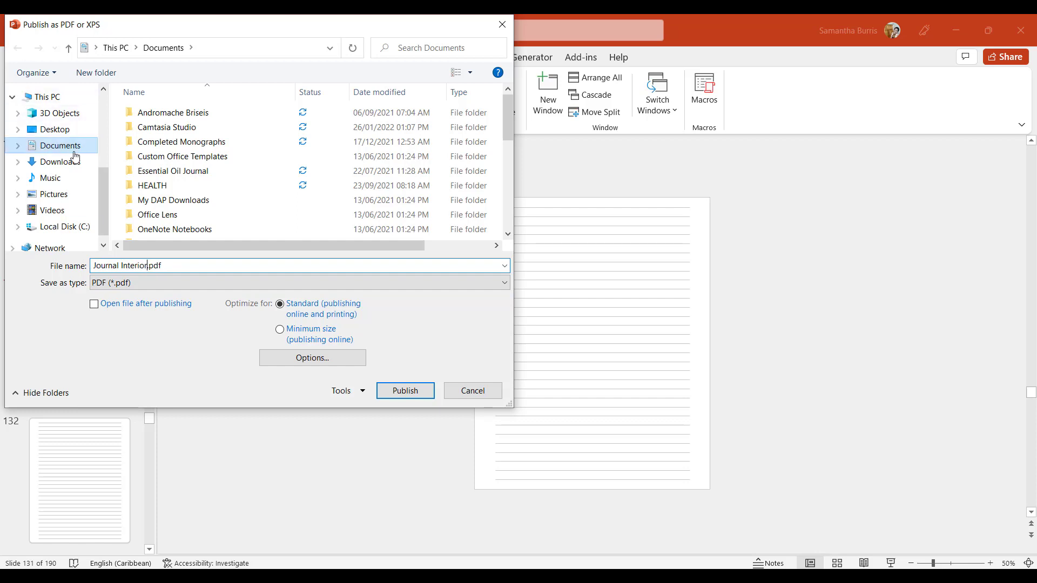
- Create a new folder named 'Journal Interior' on the Desktop
left_click(57, 129)
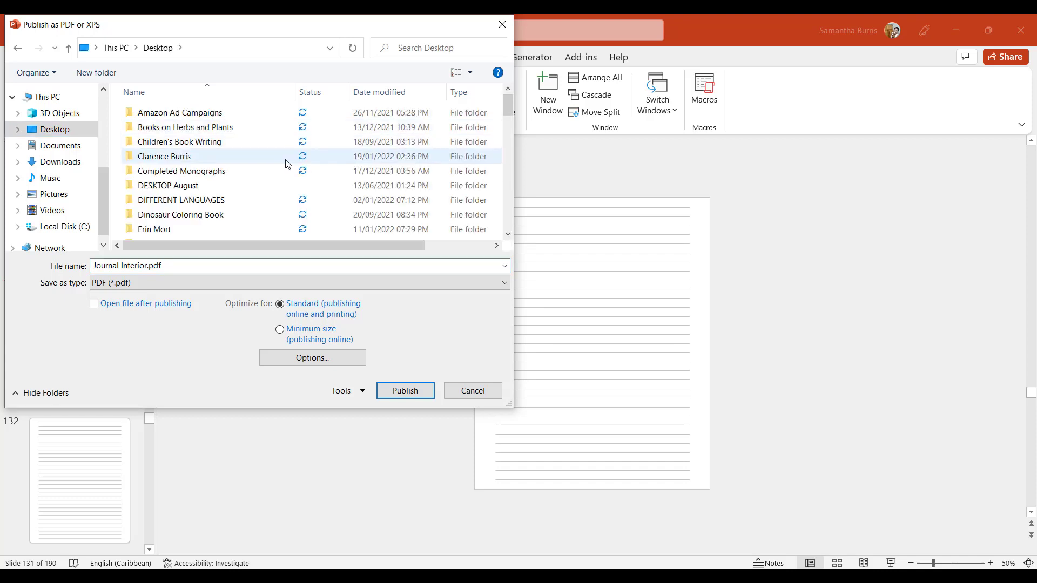
right_click(286, 162)
mouse_move(400, 290)
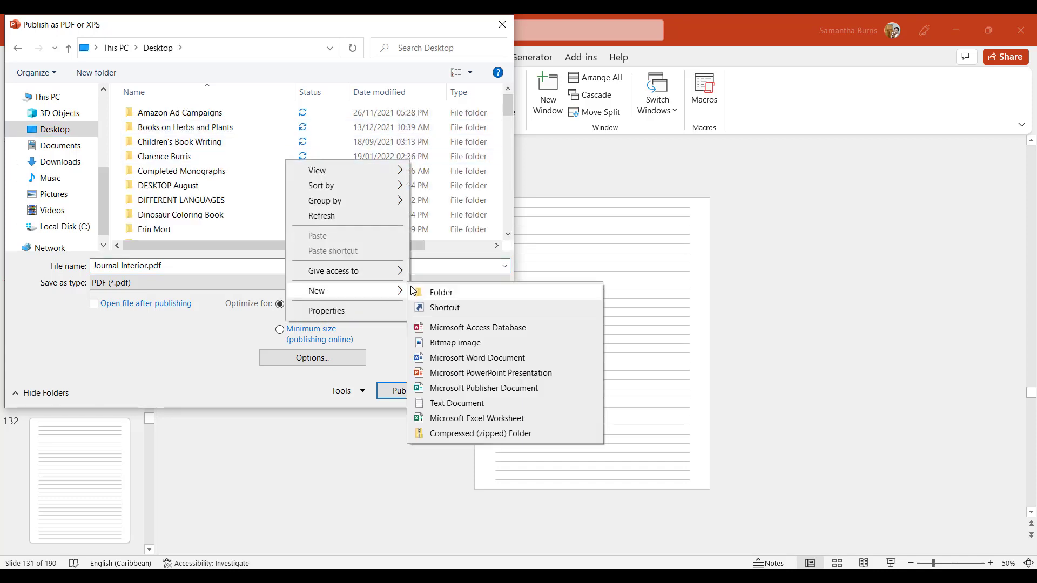
left_click(432, 291)
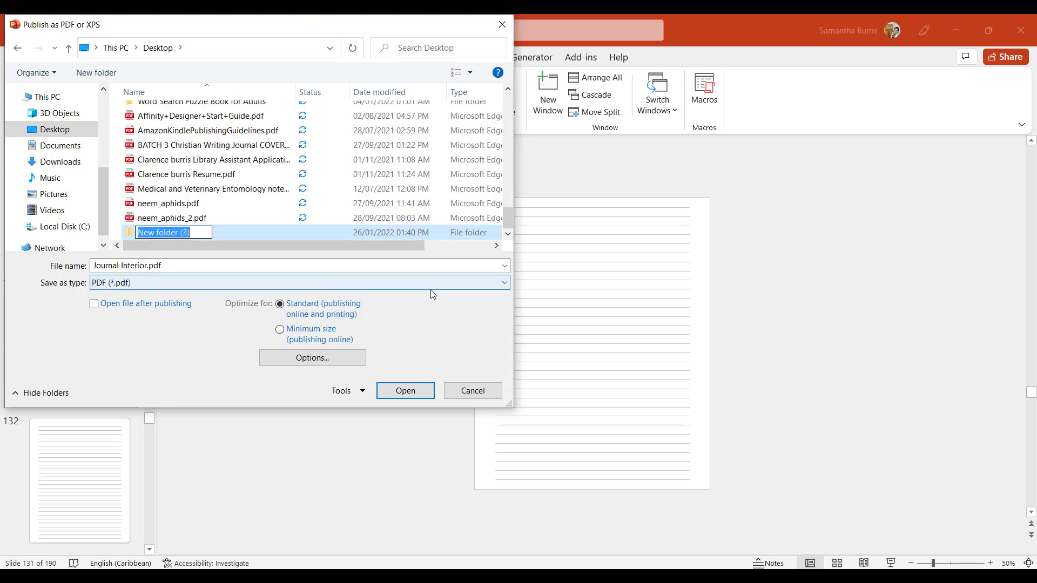
type("Journal Interior")
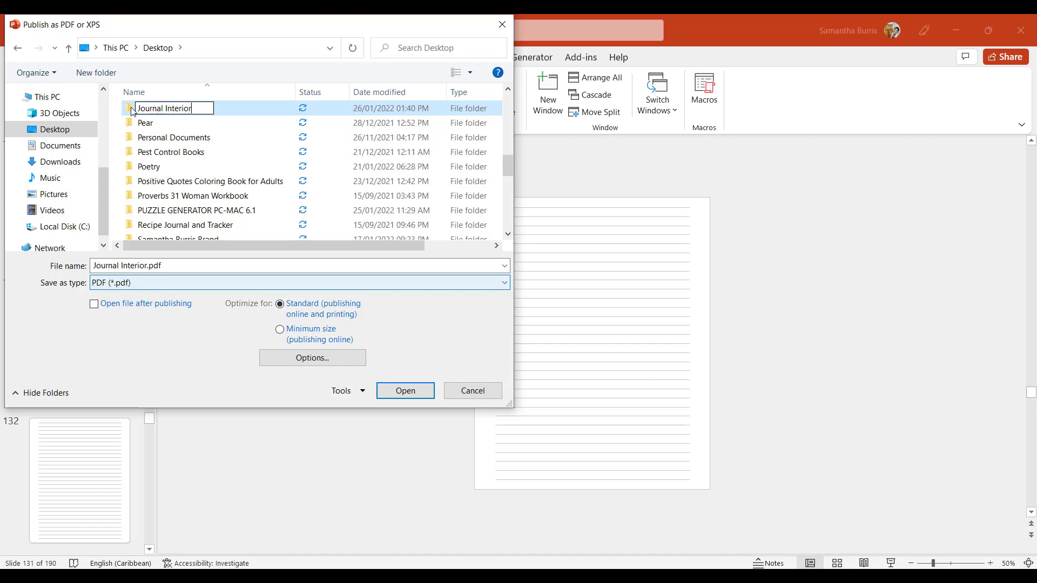
key("Return")
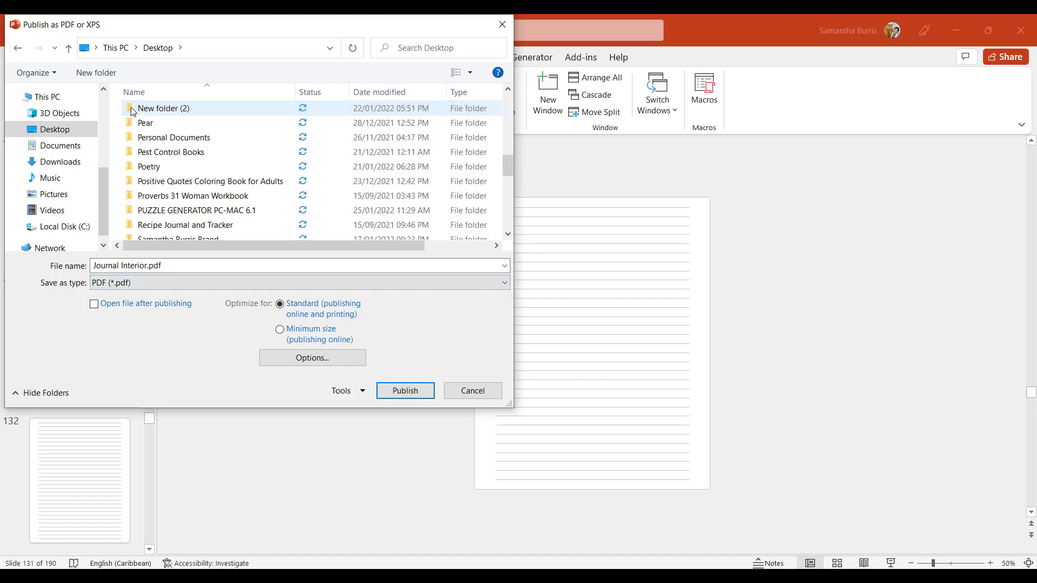
- Open the Journal Interior folder and publish the deck there as Journal Interior.pdf
left_click(507, 187)
left_click_drag(508, 212, 521, 84)
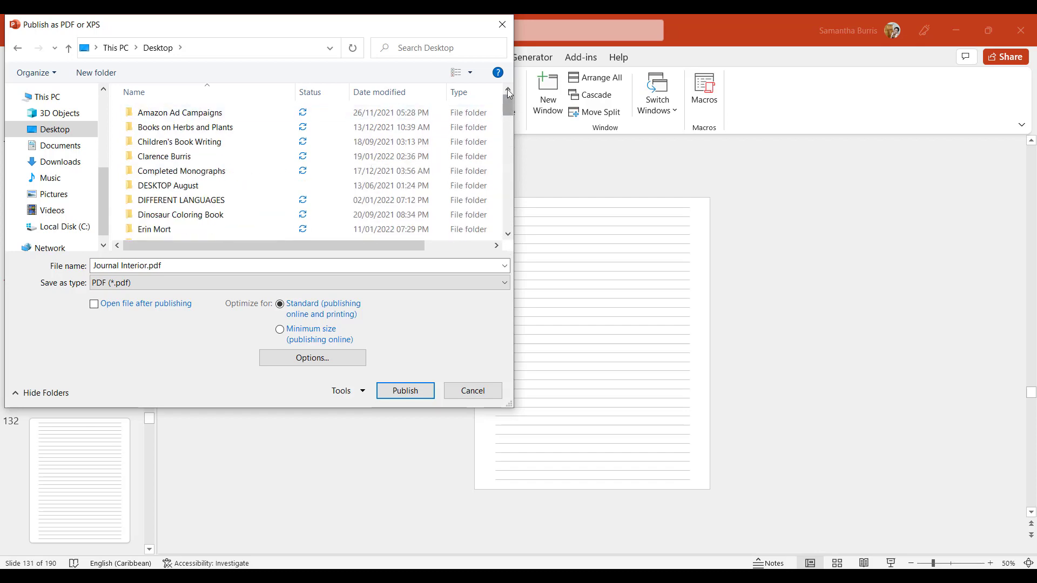
right_click(278, 155)
mouse_move(324, 298)
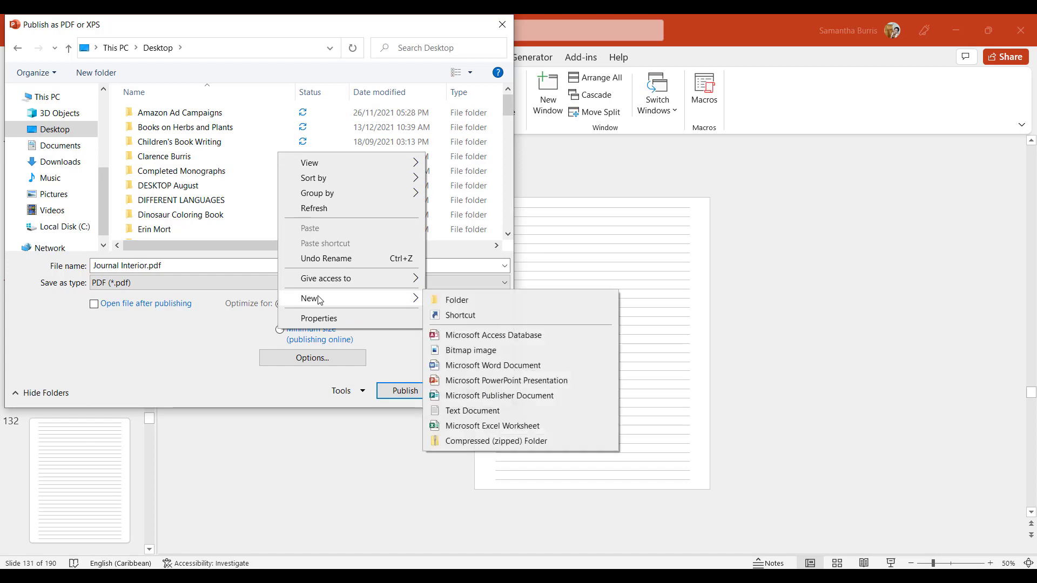
key("Escape")
key("Escape")
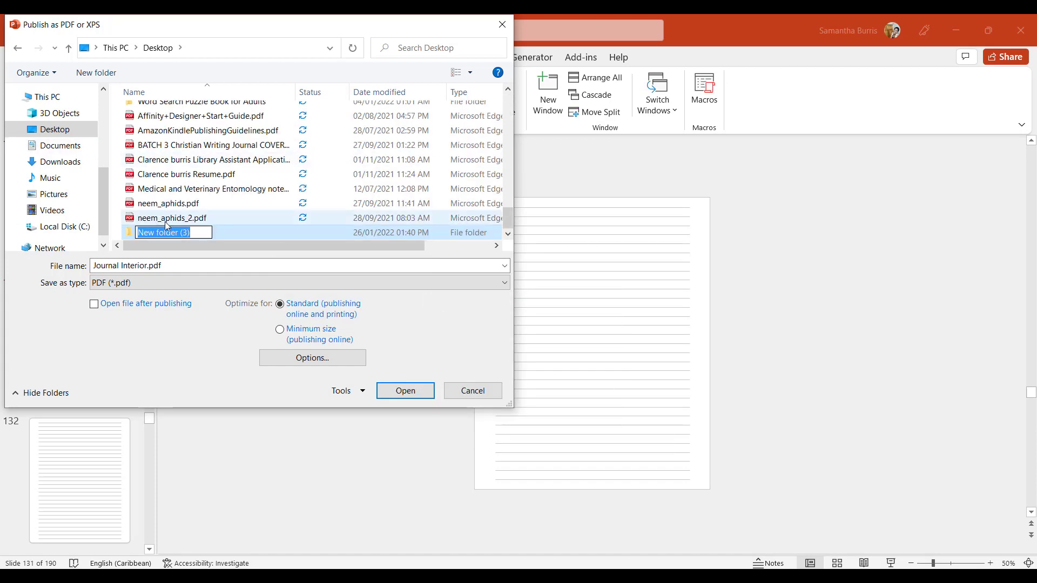
type("Journal Interior")
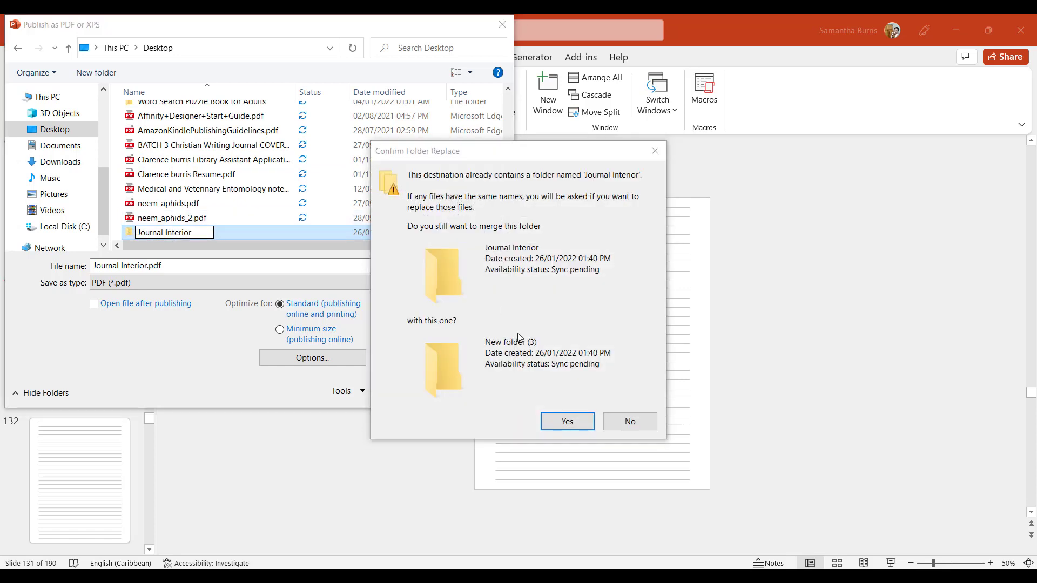
left_click(567, 423)
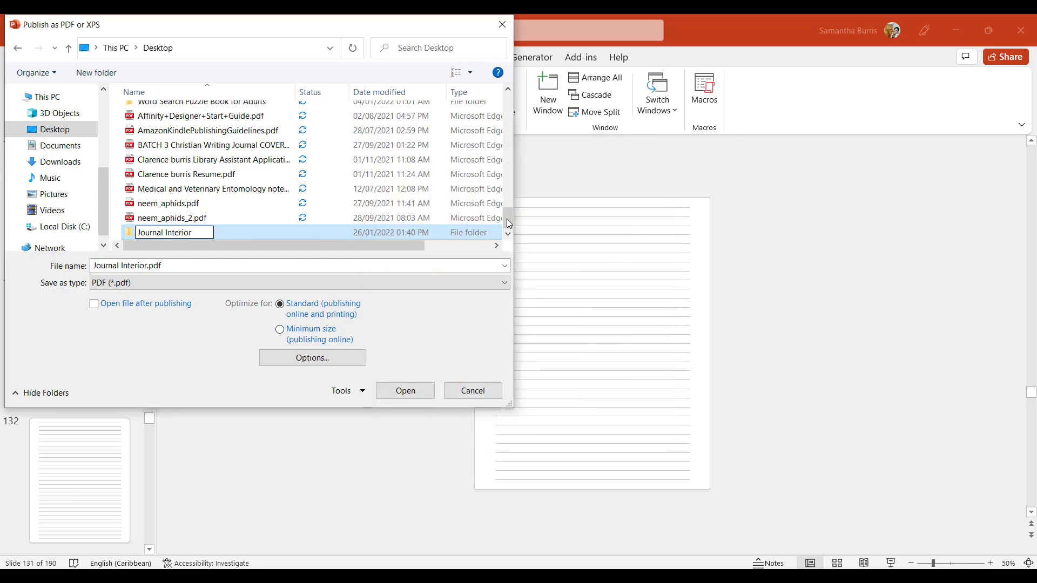
left_click_drag(507, 218, 510, 132)
left_click(173, 140)
left_click(378, 391)
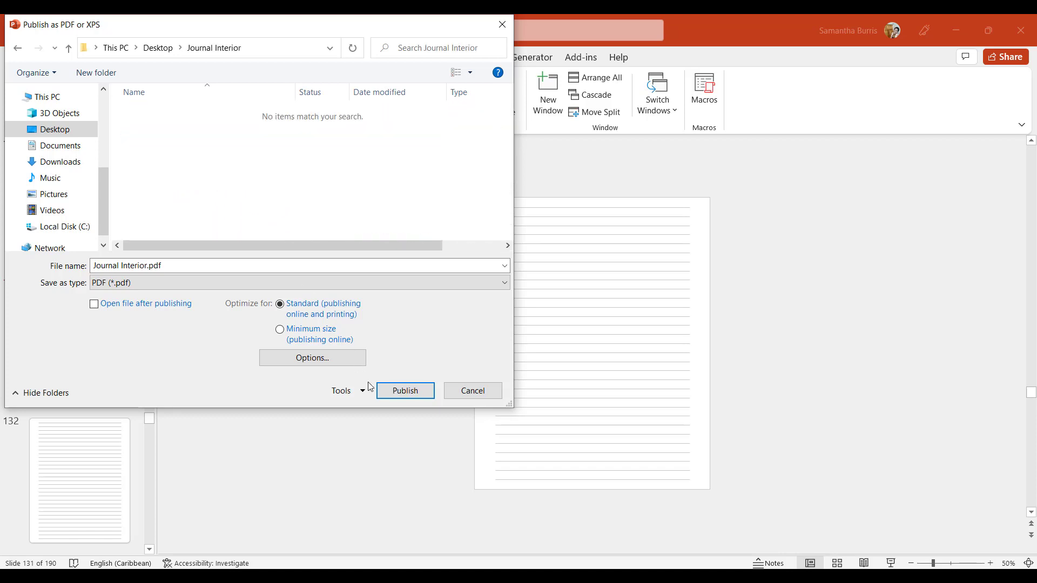
left_click(386, 392)
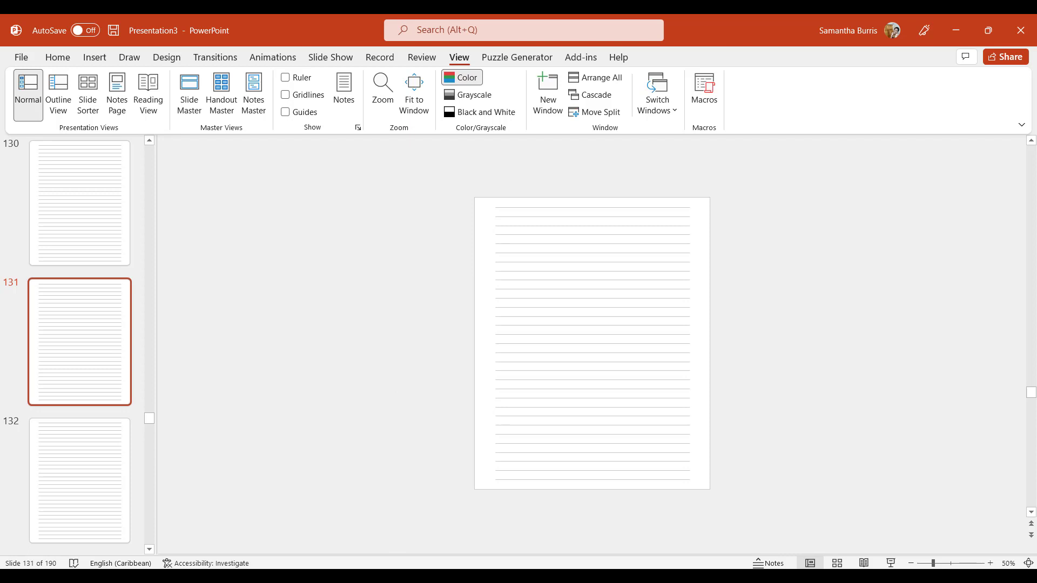
- Launch File Explorer and open Journal Interior.pdf from Recent files with Adobe Acrobat Reader DC
mouse_move(414, 577)
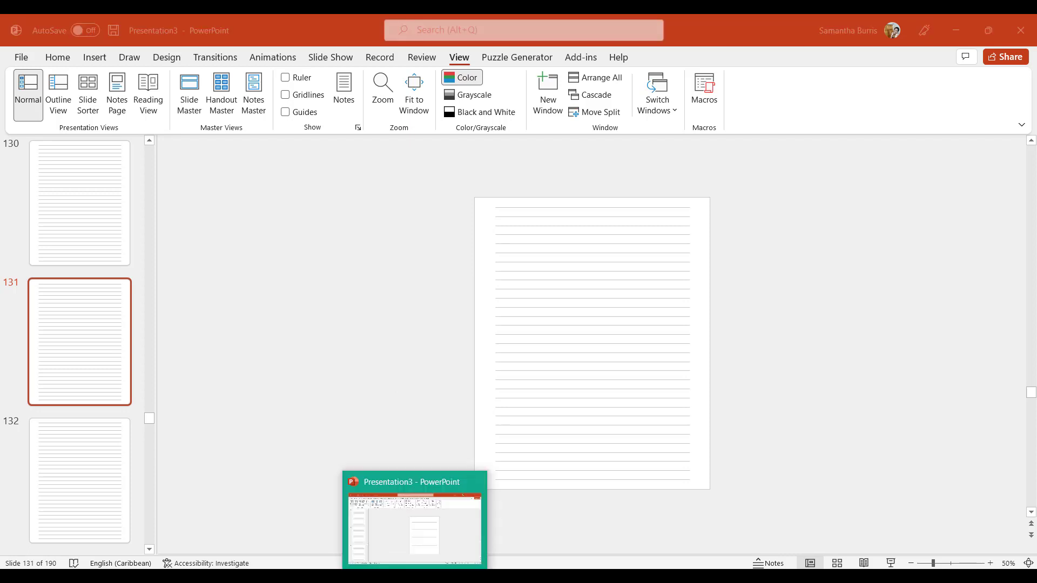
left_click(336, 556)
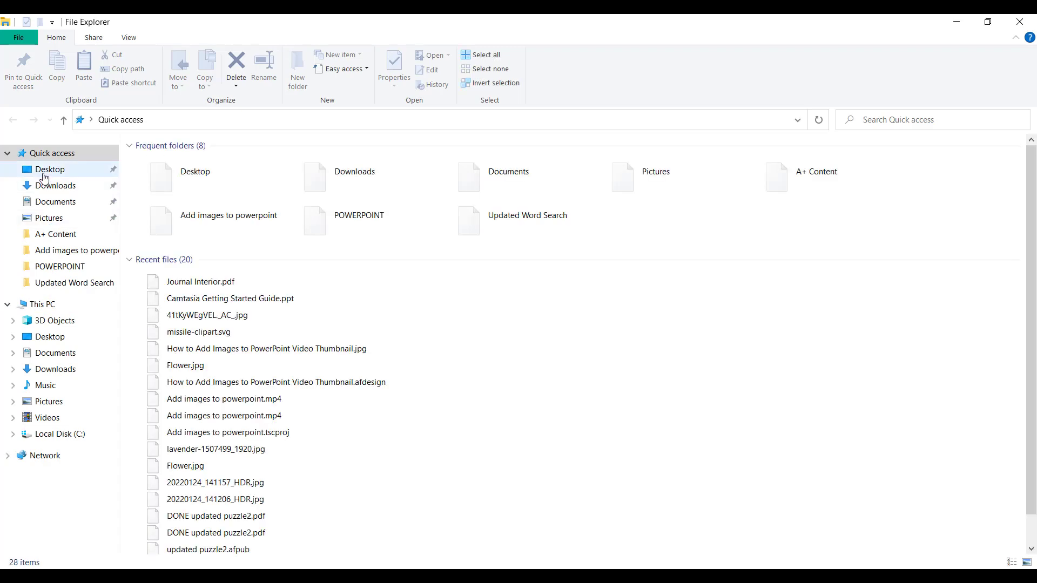
left_click(44, 176)
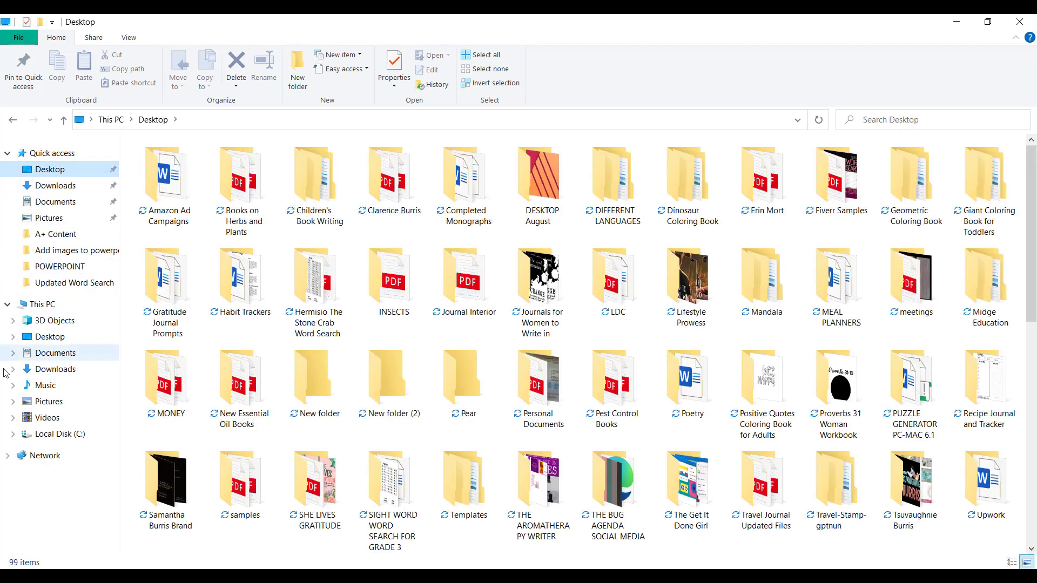
left_click(54, 153)
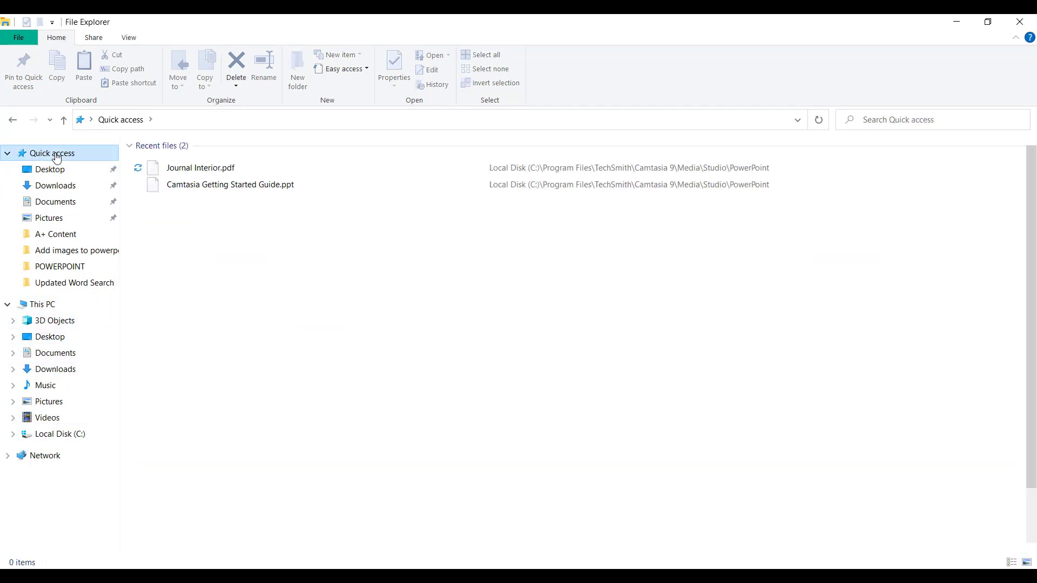
left_click(178, 285)
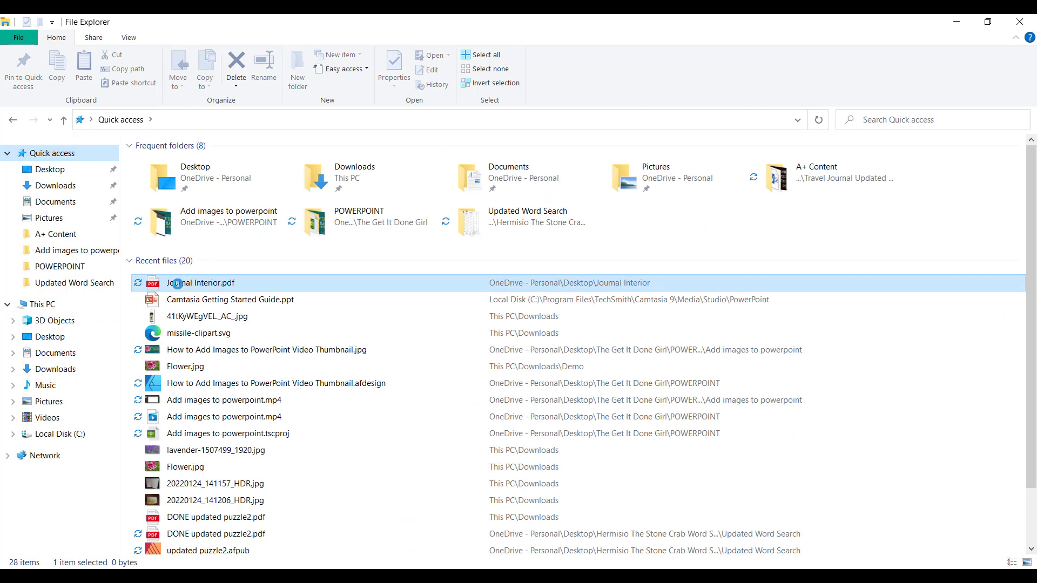
right_click(179, 284)
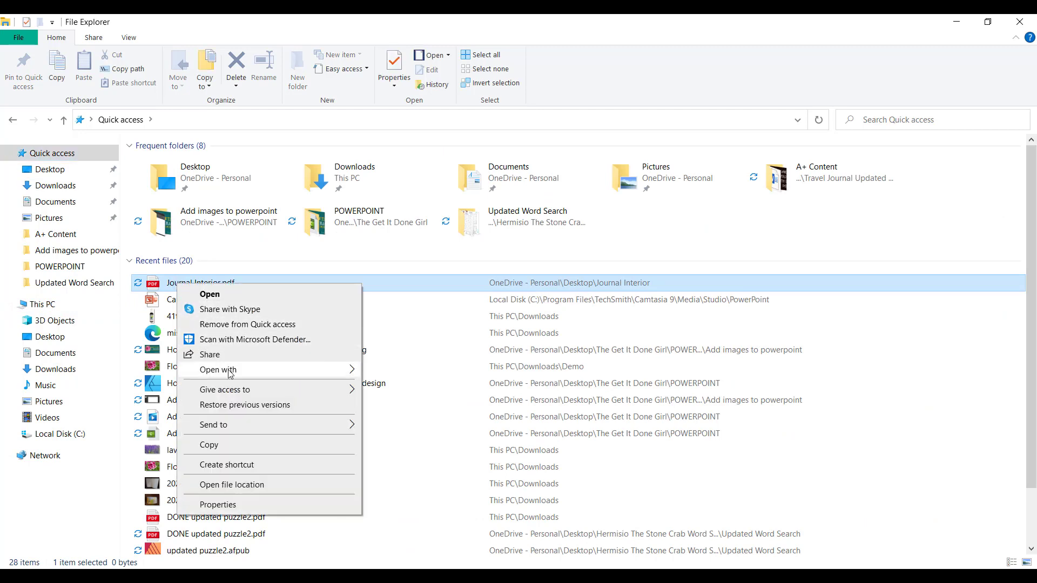
mouse_move(238, 370)
left_click(390, 372)
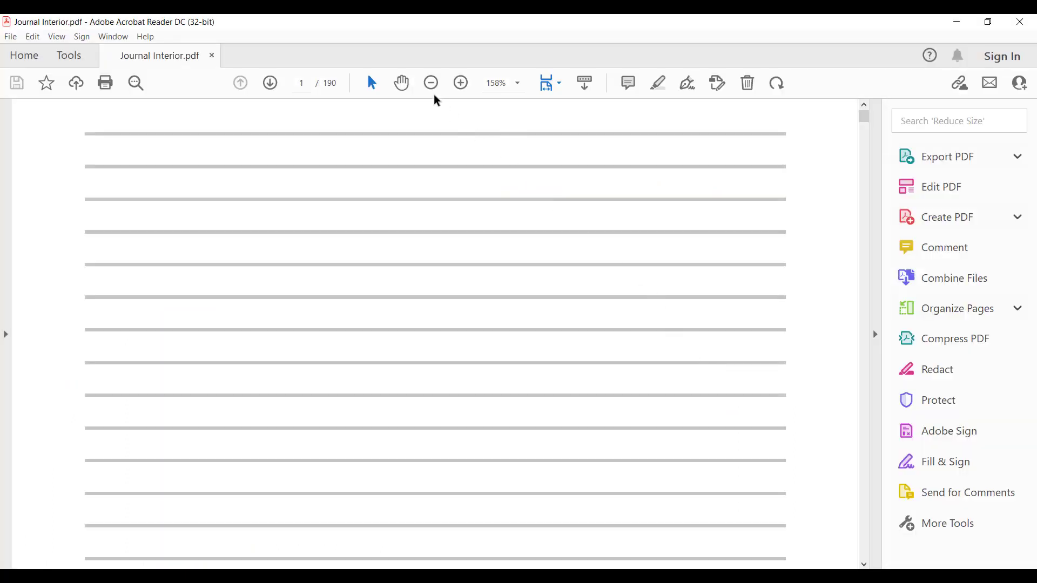
- Inspect the ruled PDF pages: zoom out, scroll to page 2, zoom in, then back to 100%
left_click(430, 83)
left_click(430, 83)
left_click(431, 83)
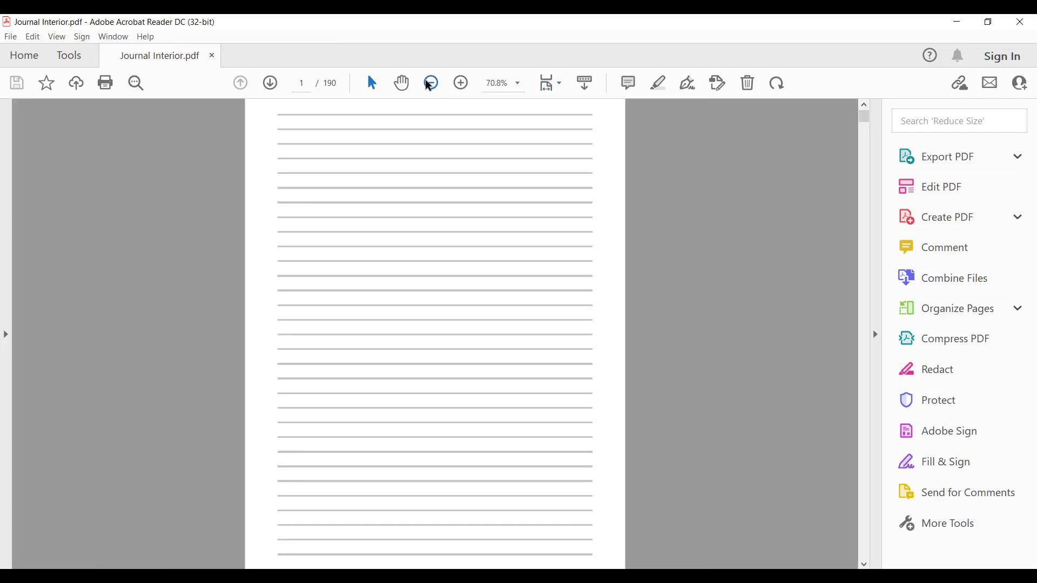
scroll(582, 312, "down", 10)
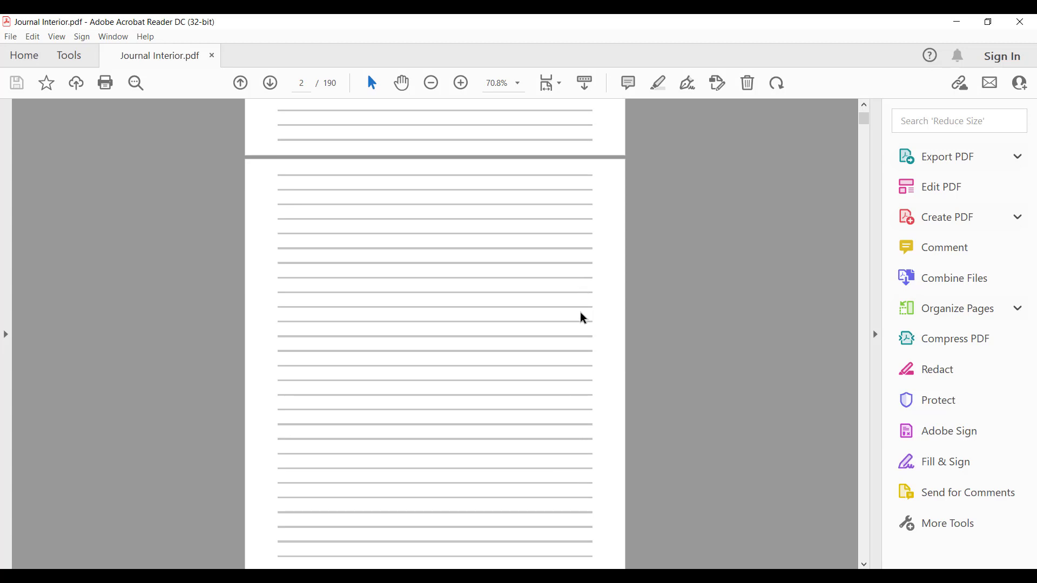
scroll(584, 318, "down", 6)
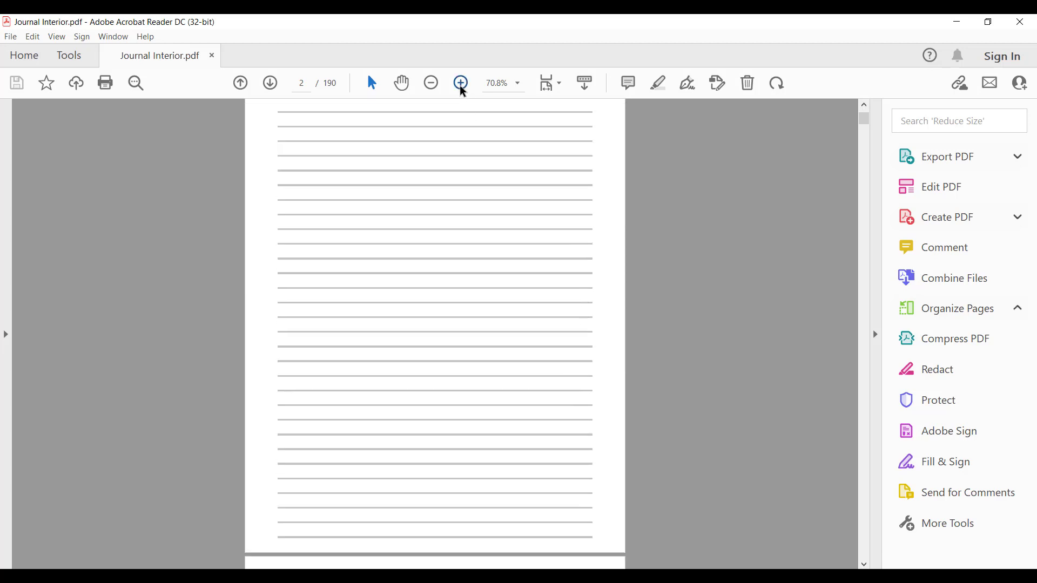
left_click(460, 83)
left_click(461, 84)
left_click(431, 84)
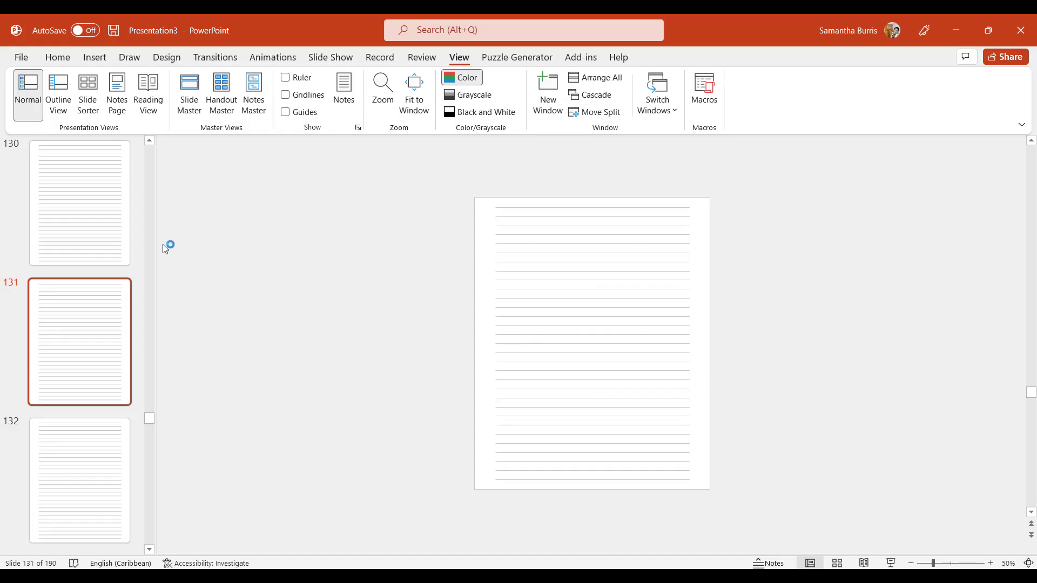
- Lower the top ruled line's width to 1.25 pt in Format Shape, then deselect it
left_click(540, 207)
right_click(540, 207)
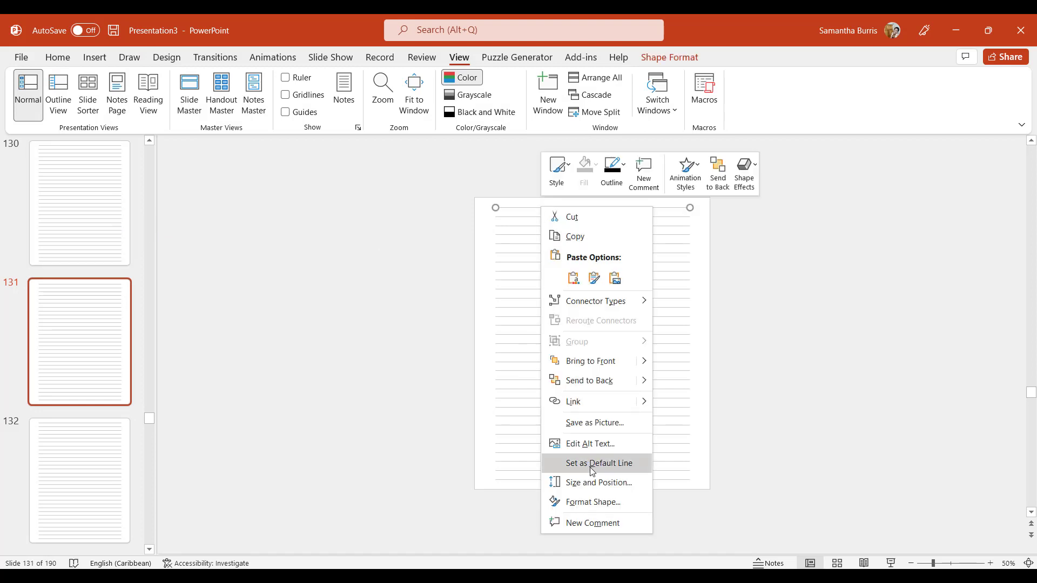
left_click(595, 502)
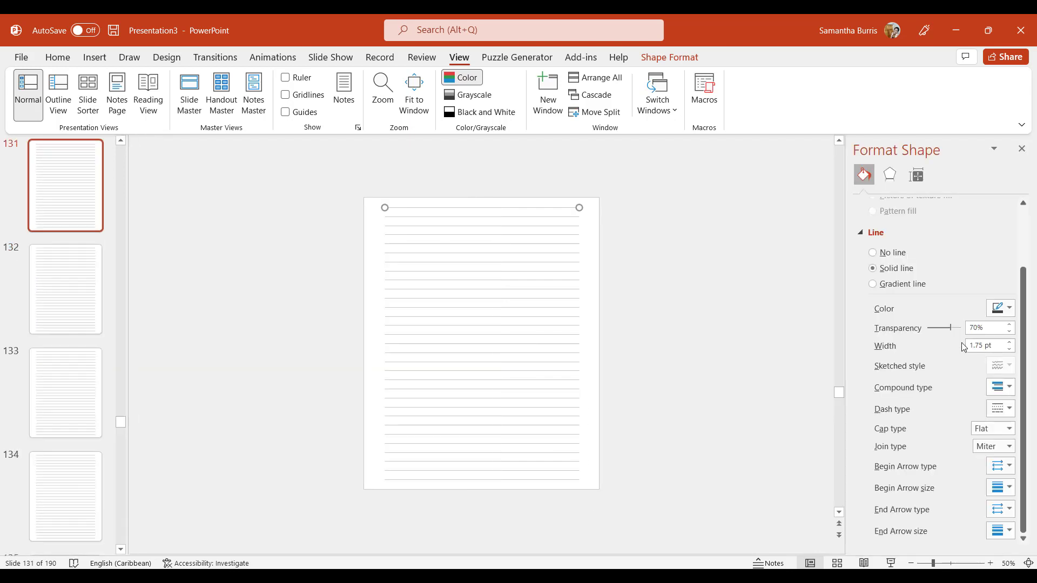
left_click(982, 346)
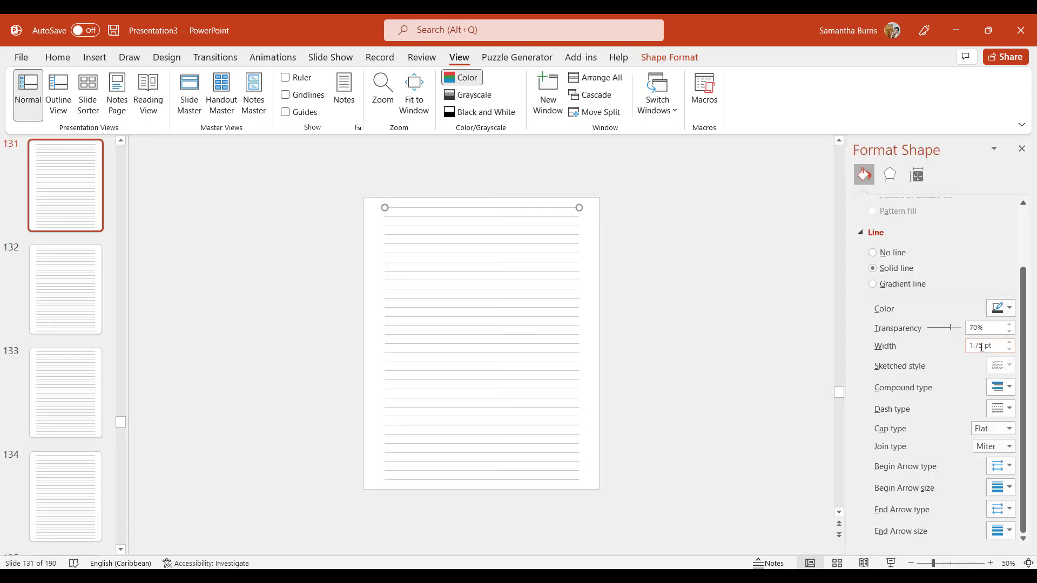
left_click(1009, 350)
left_click(1009, 350)
left_click(642, 418)
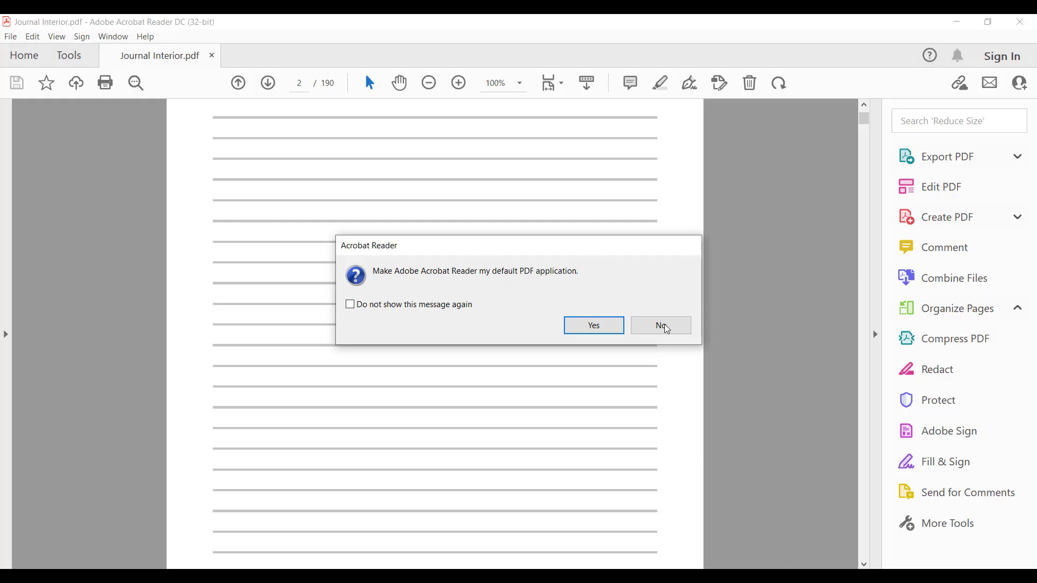
- Decline the default-PDF-app prompt, scroll through ruled pages 2–4, then return to page 1
left_click(664, 324)
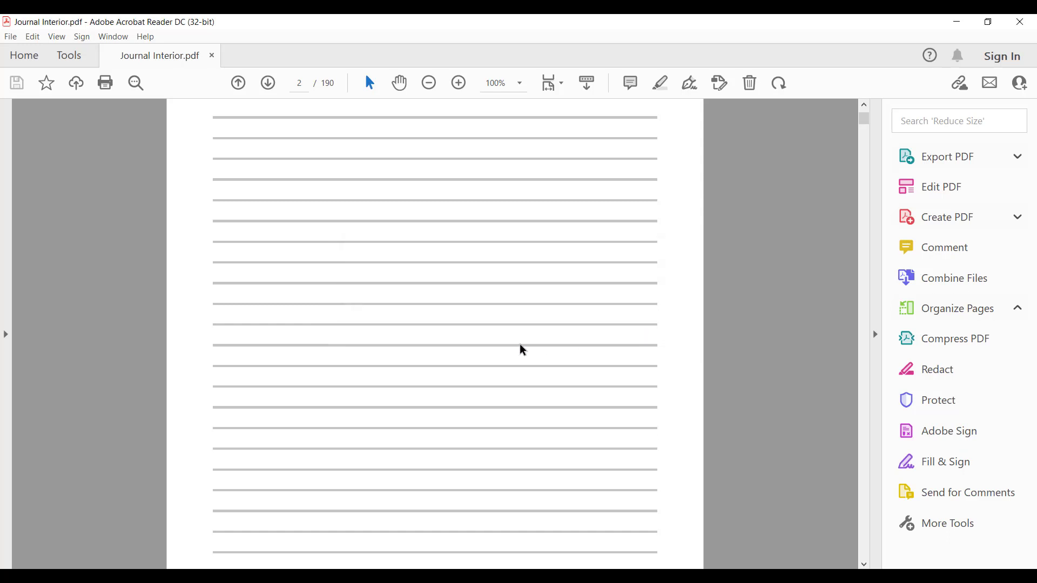
scroll(521, 346, "down", 2)
scroll(519, 346, "down", 3)
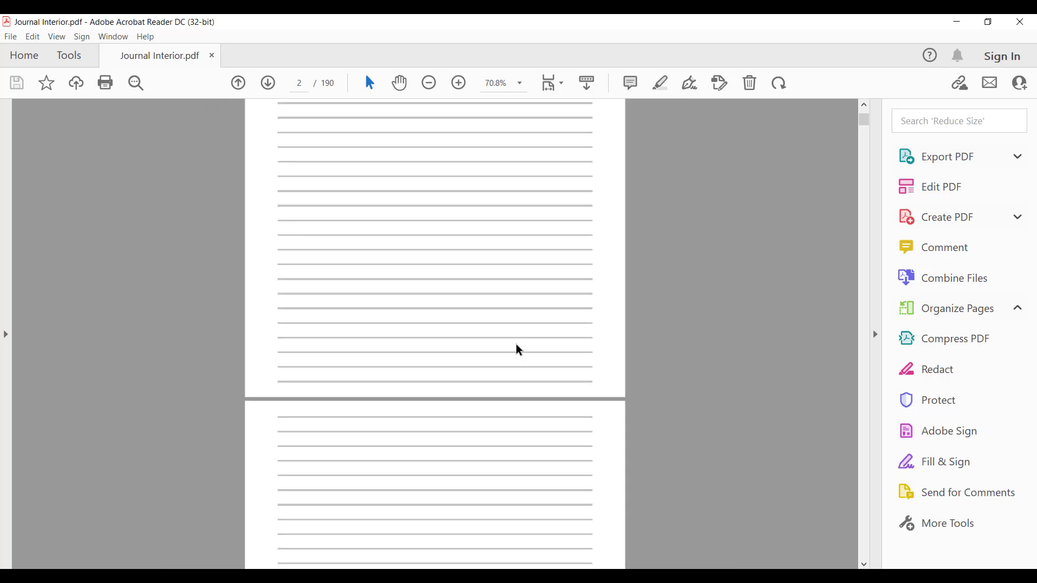
scroll(517, 348, "down", 10)
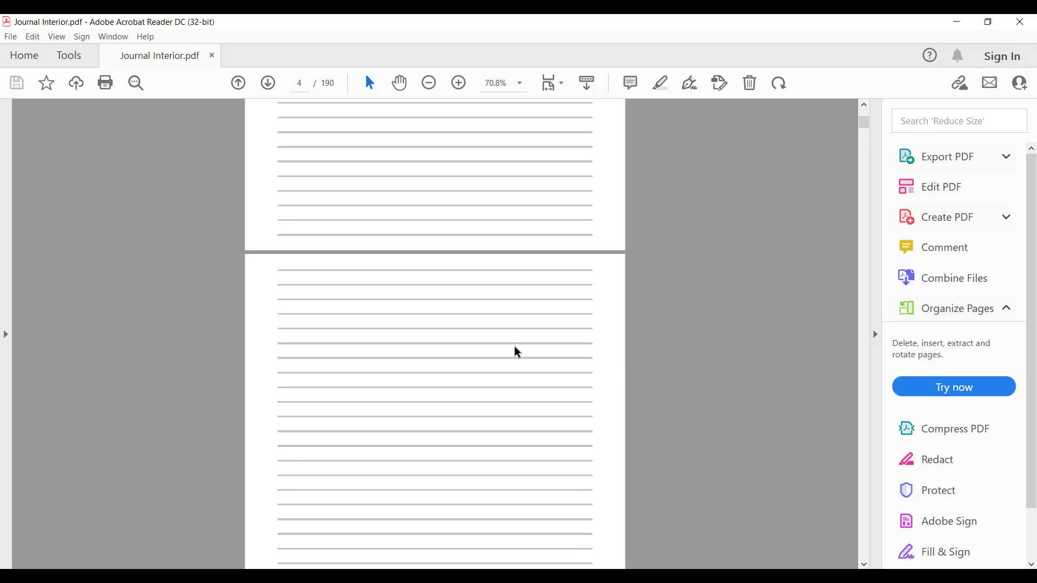
scroll(514, 347, "down", 4)
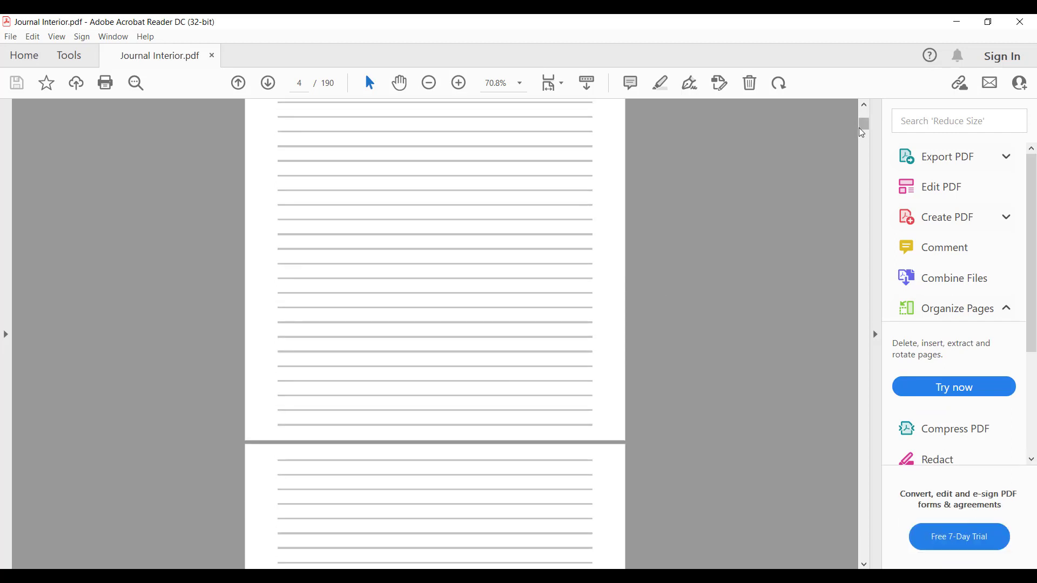
left_click_drag(864, 131, 860, 116)
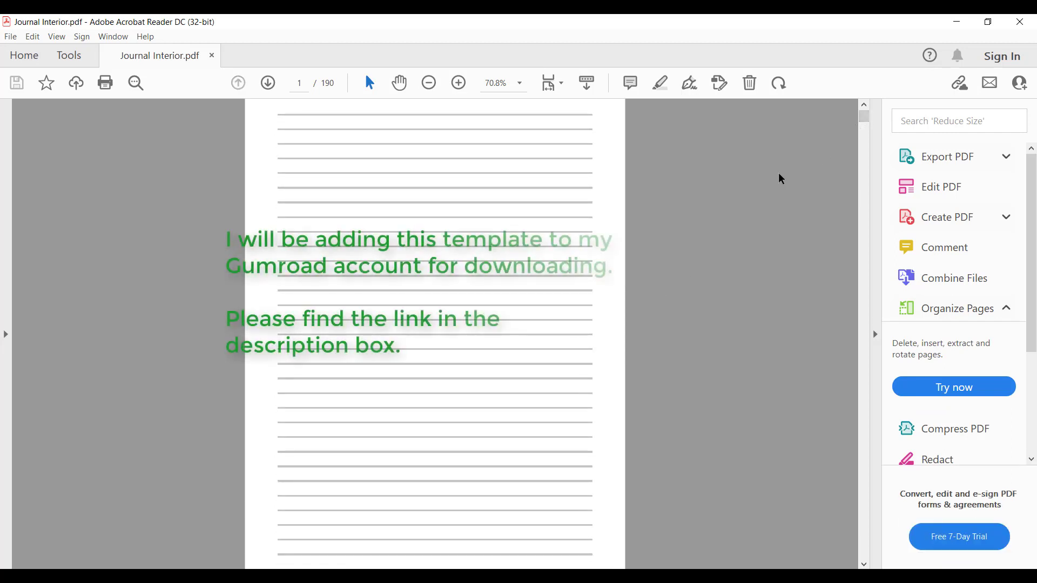